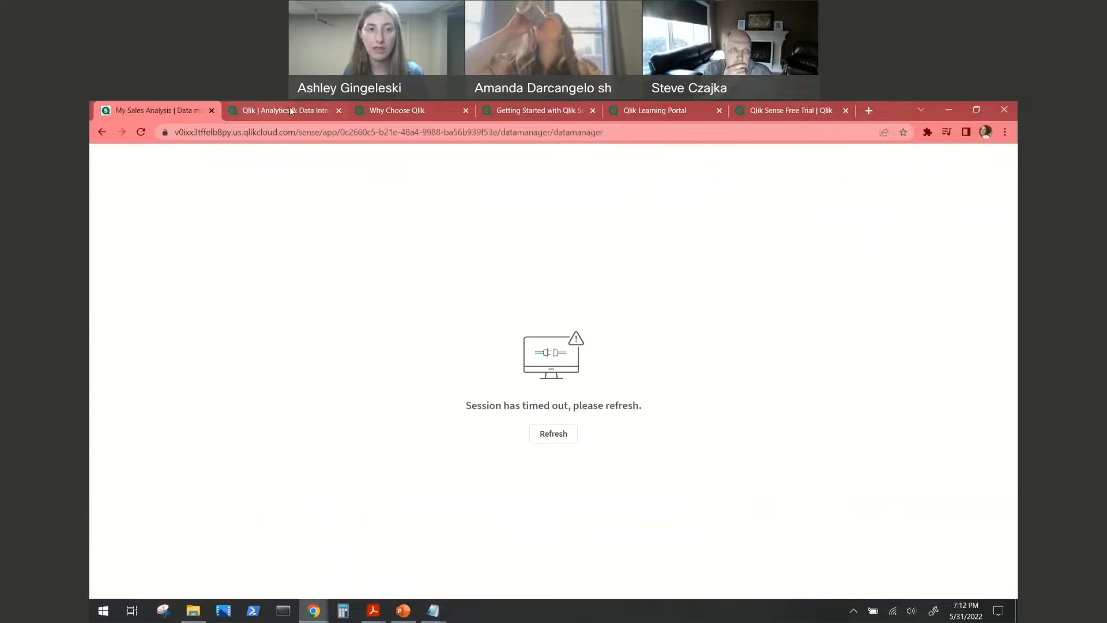
- Refresh the timed-out session of the My Sales Analysis app
click(284, 111)
click(185, 109)
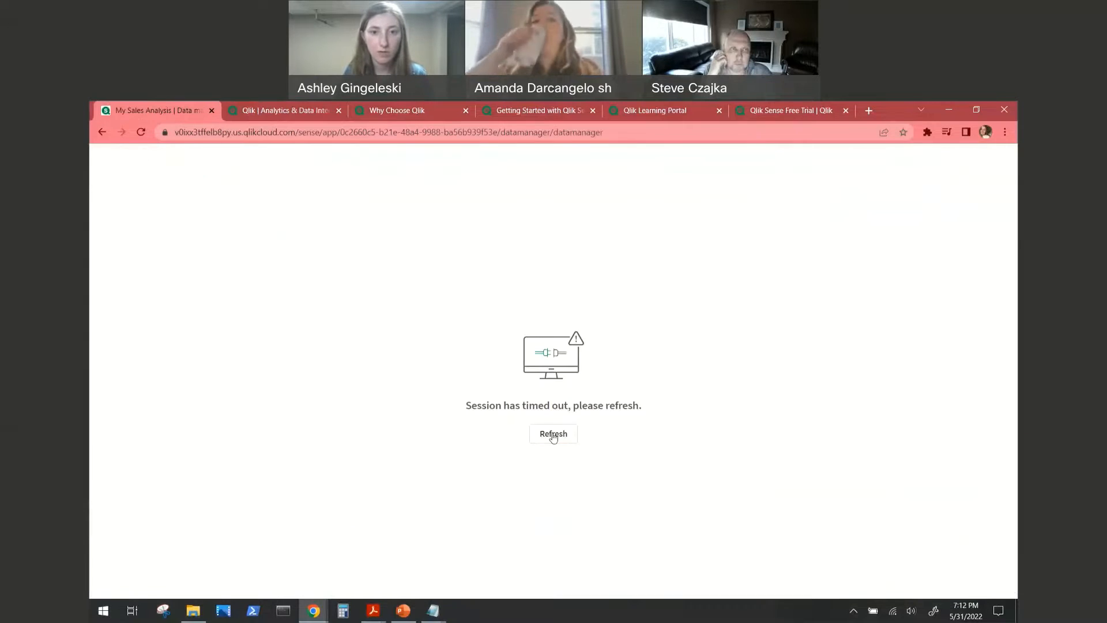
click(543, 439)
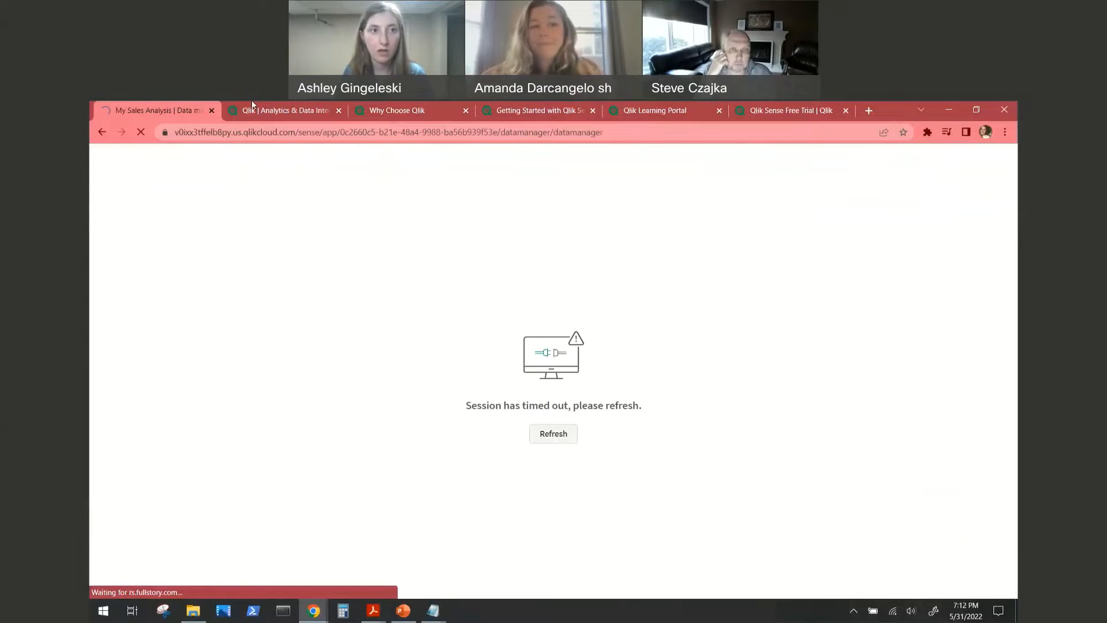
- View the product offerings on the Qlik website's home page and close the Why Choose Qlik page
click(294, 111)
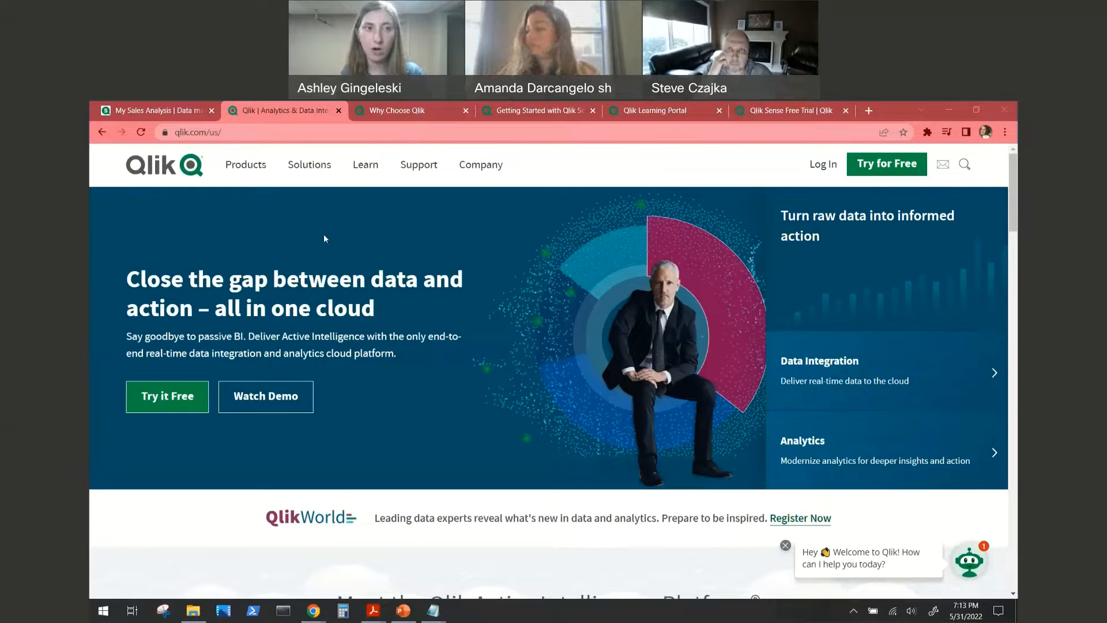
mouse_move(254, 168)
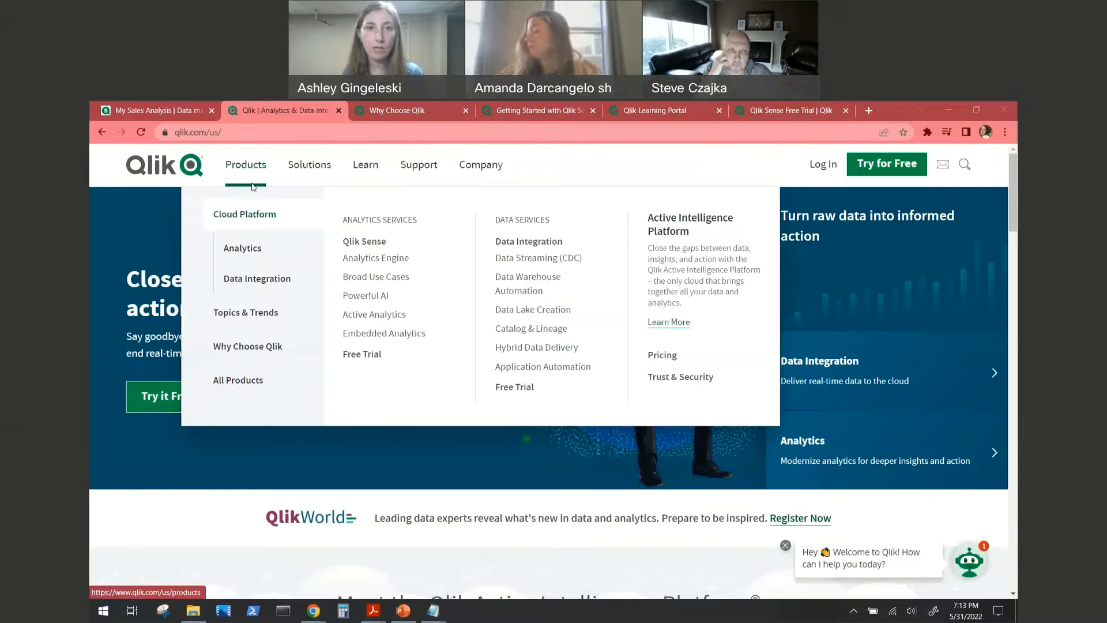
click(391, 111)
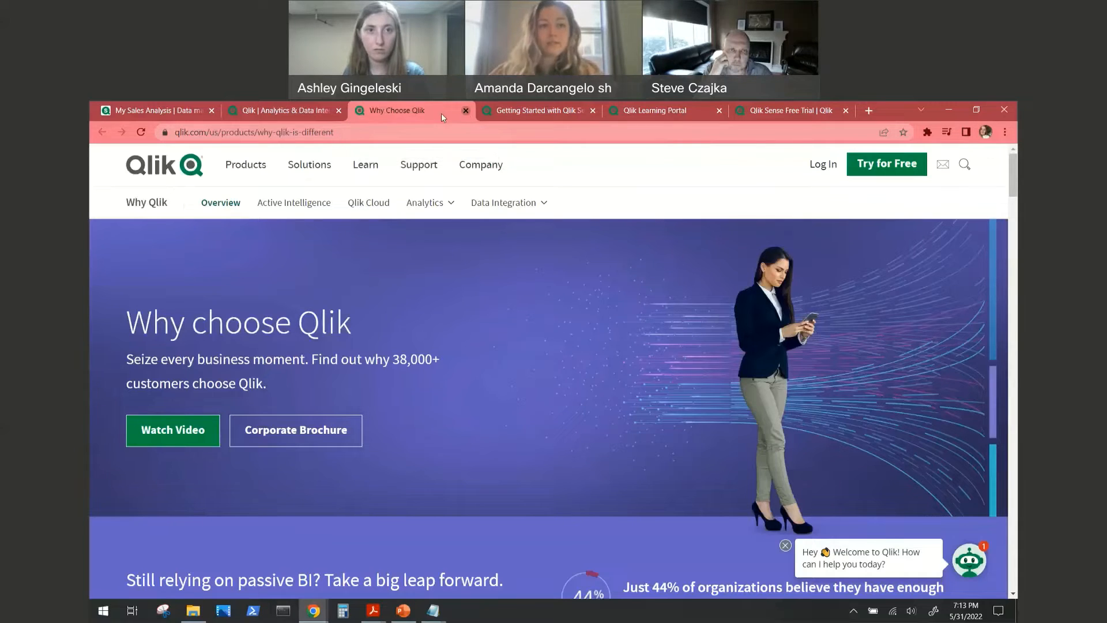
click(466, 110)
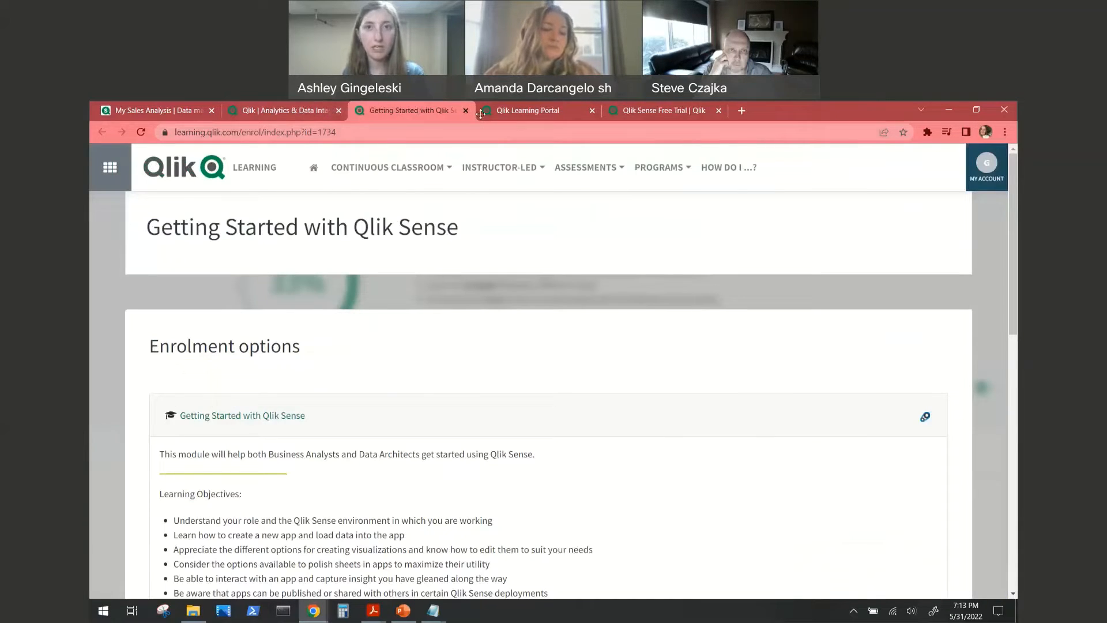
- Show the Qlik Sense Free Trial sign-up page and close it after viewing
drag(672, 112, 410, 126)
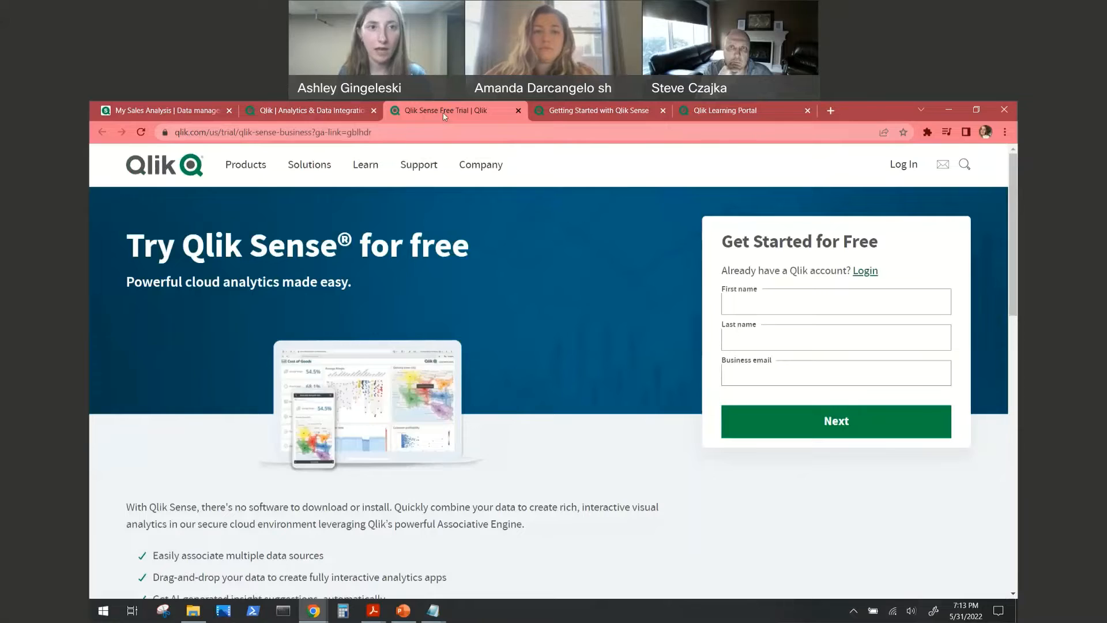
drag(439, 112, 309, 113)
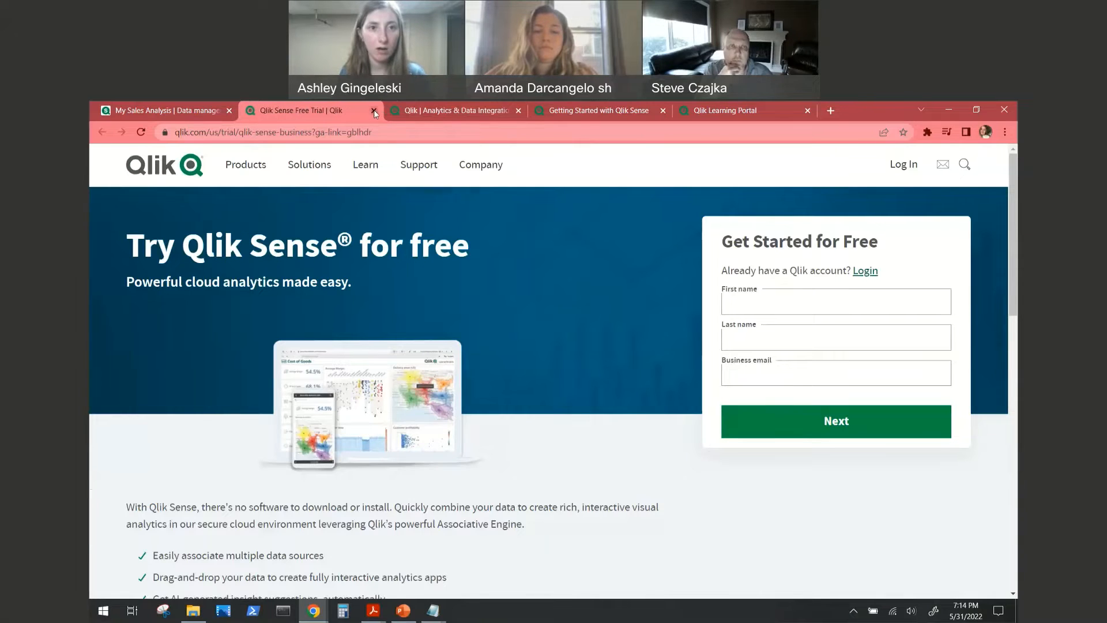
click(374, 110)
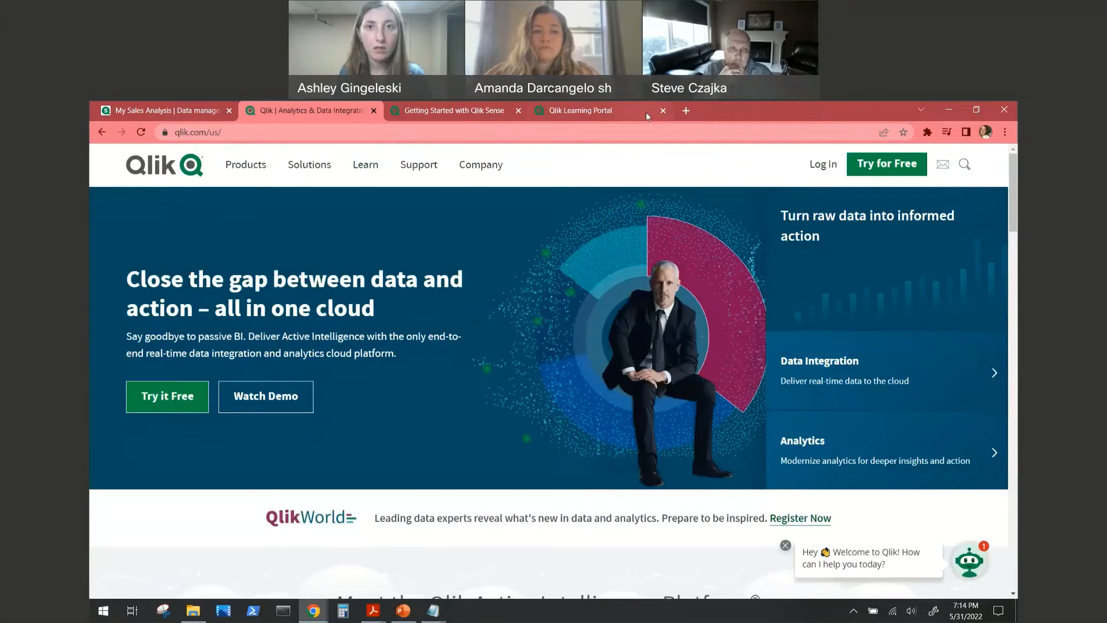
- Examine the Qlik Learning Portal home page, including its learning categories and the Quick Start section
click(651, 113)
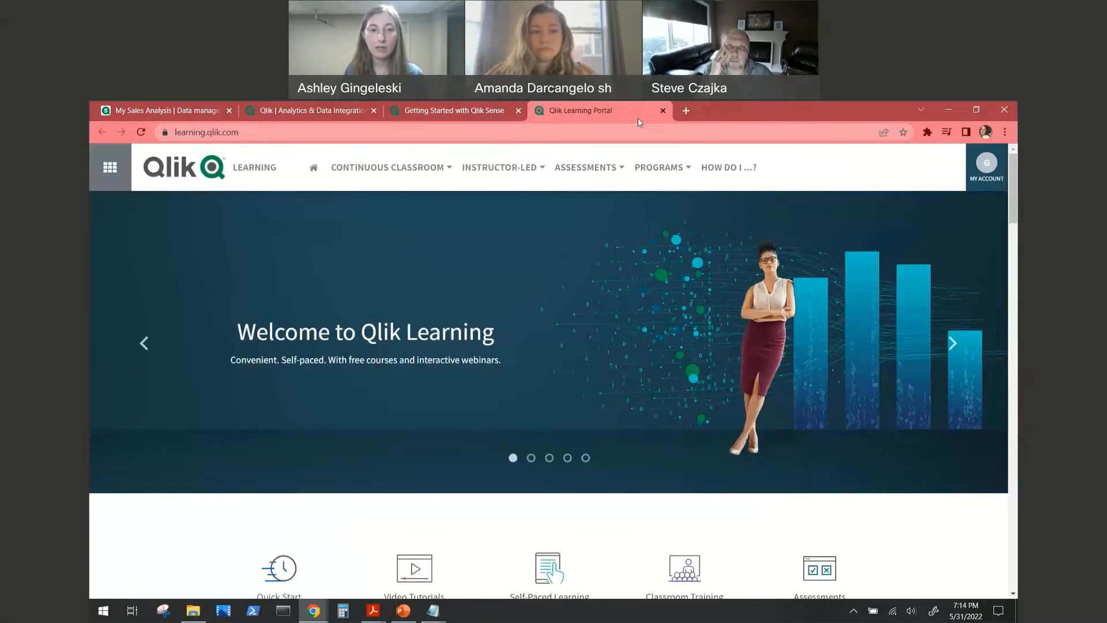
scroll(704, 310, down, 1)
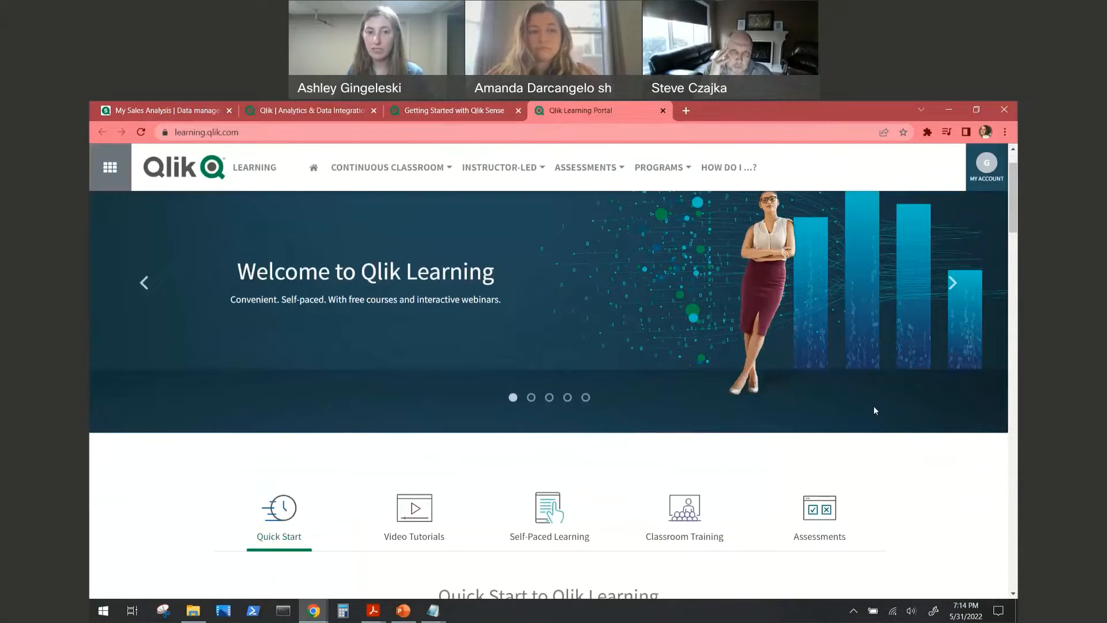
scroll(873, 414, down, 2)
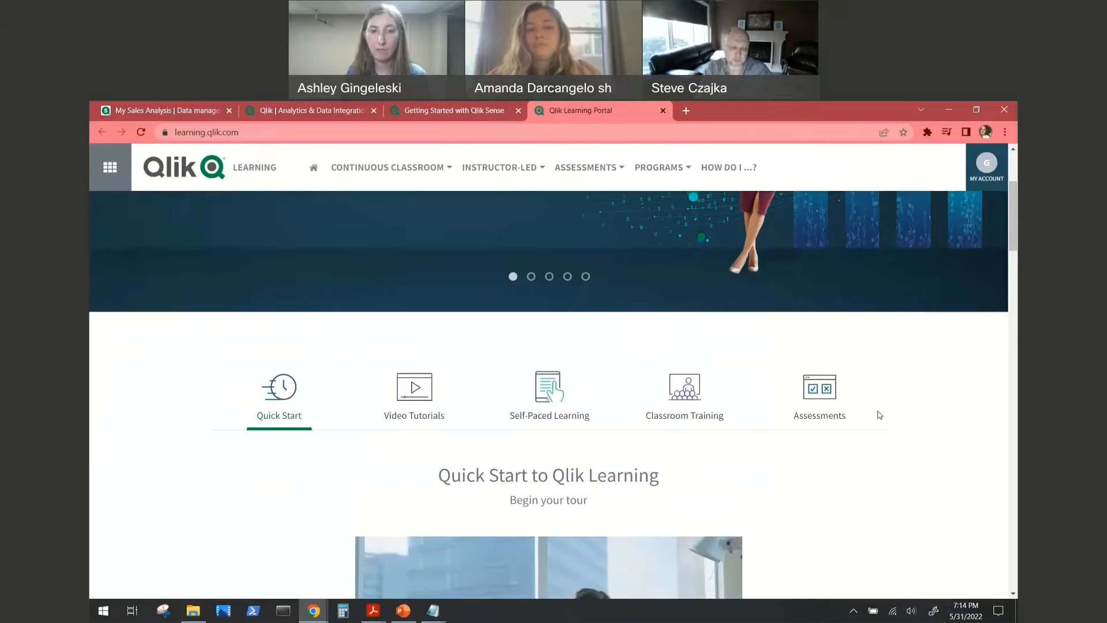
scroll(894, 407, down, 2)
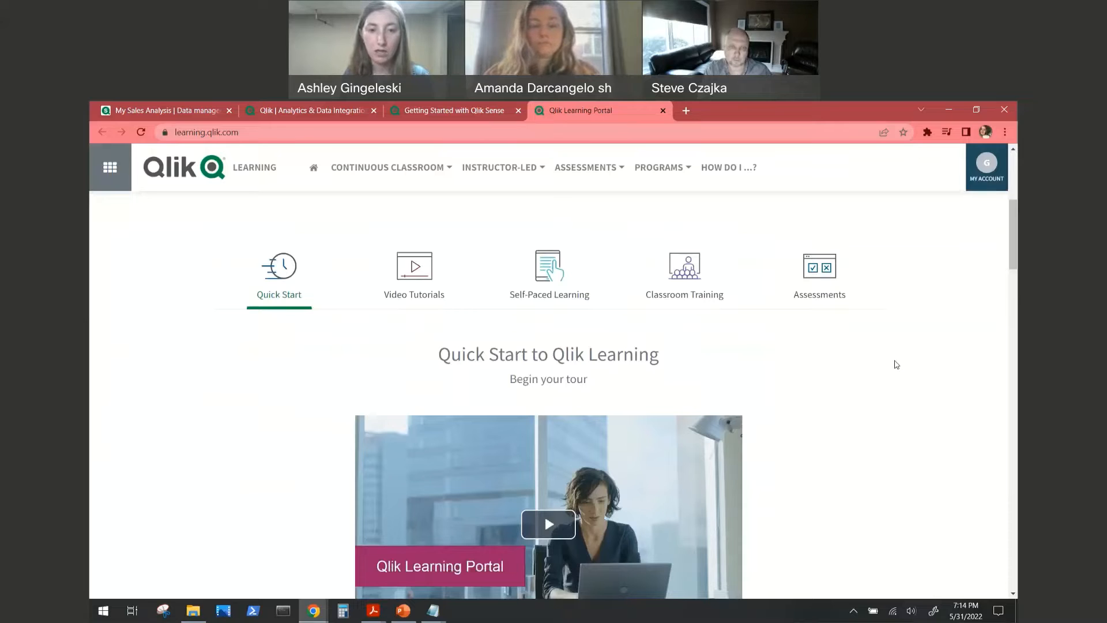
scroll(896, 364, down, 4)
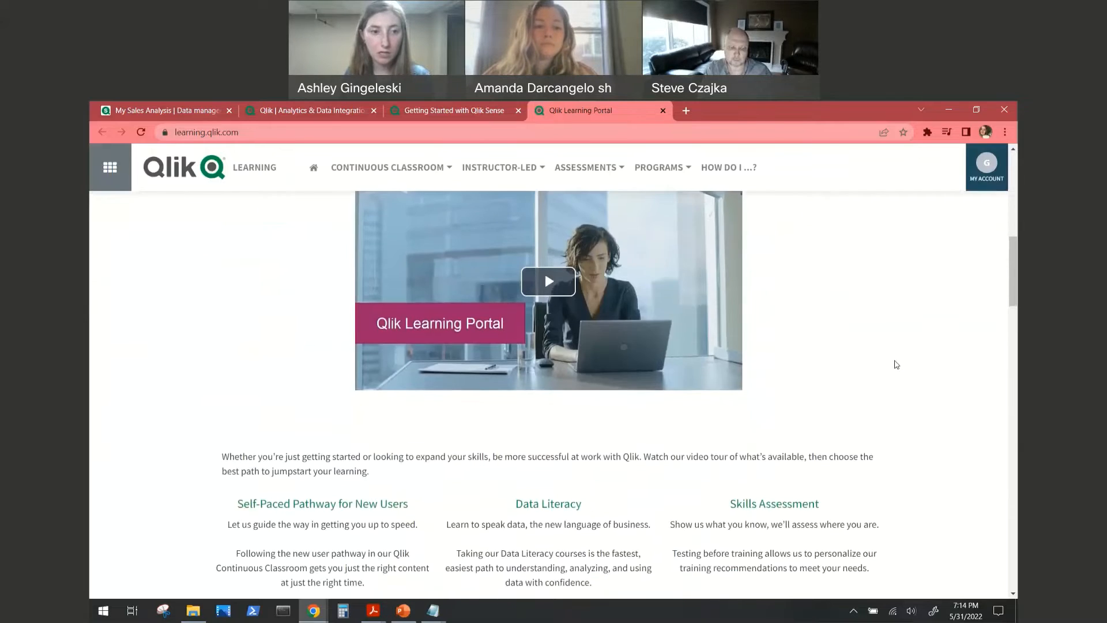
scroll(896, 364, up, 9)
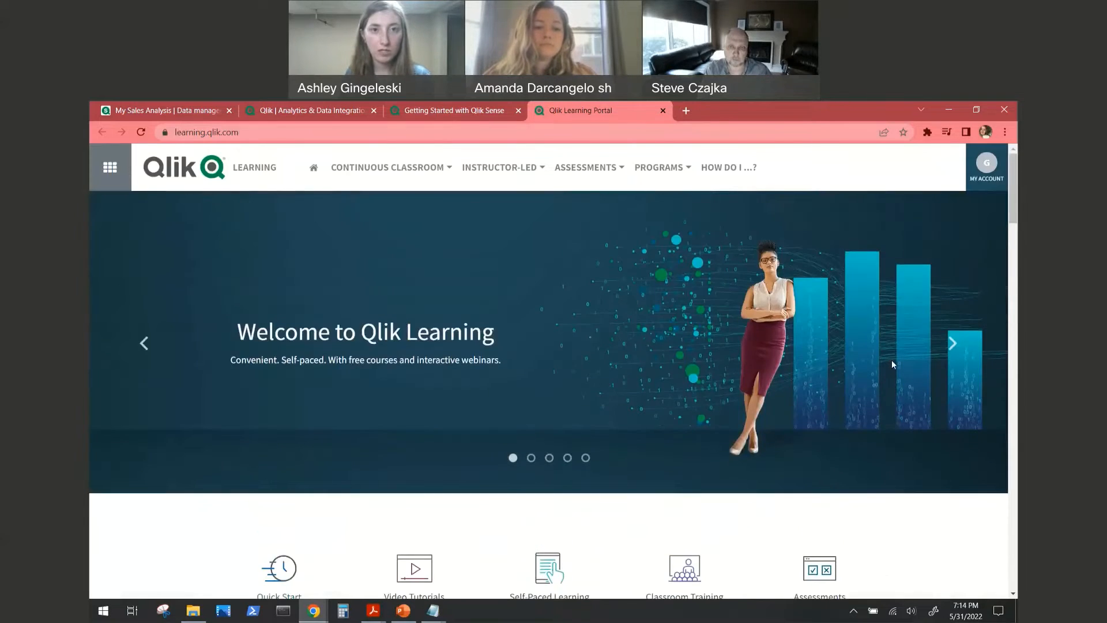
scroll(893, 365, down, 1)
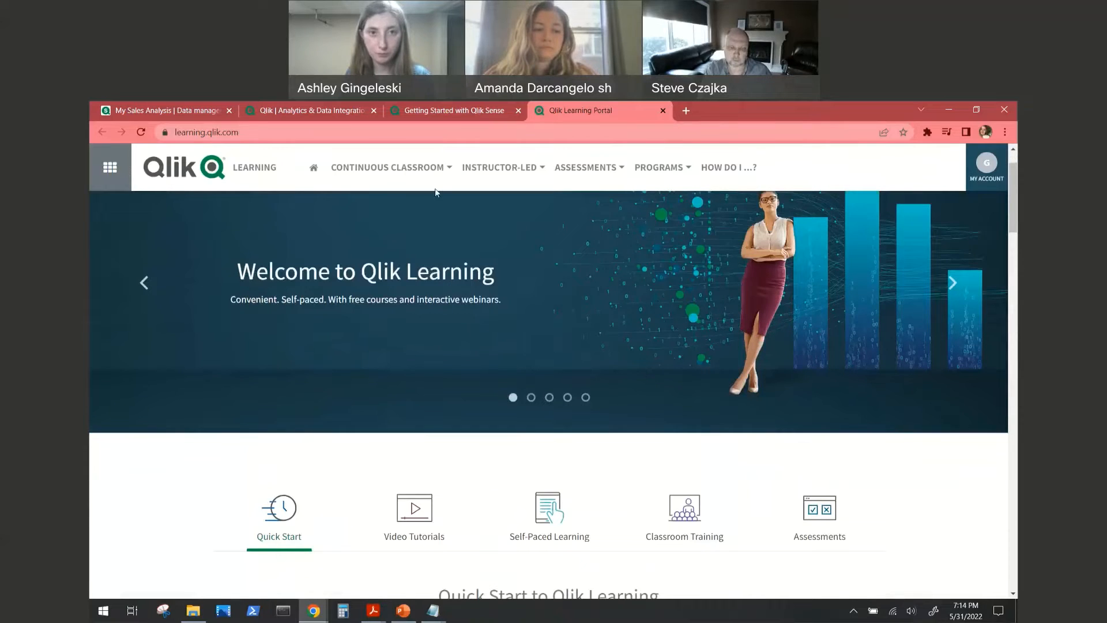
- Open the Continuous Classroom library of all courses and filter it by price to Free
click(436, 173)
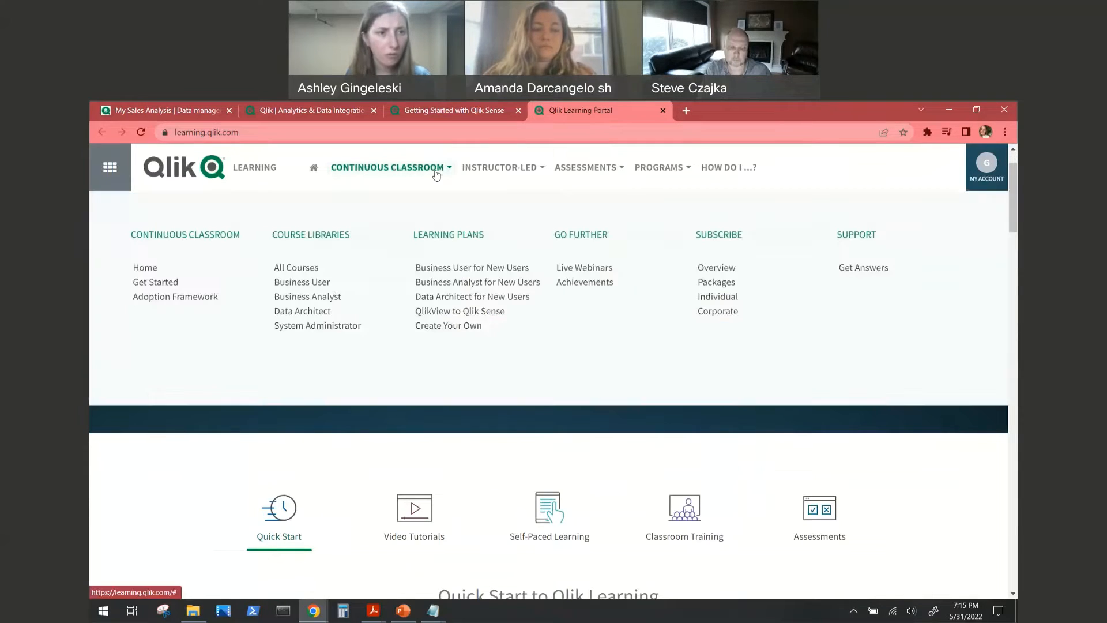
click(296, 268)
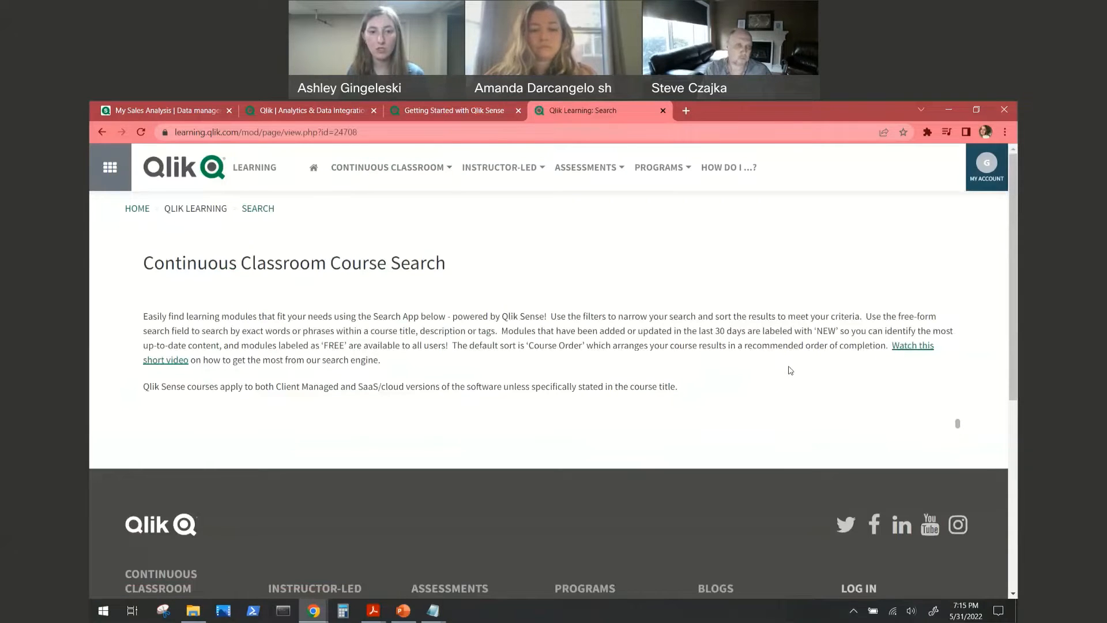
scroll(785, 367, down, 1)
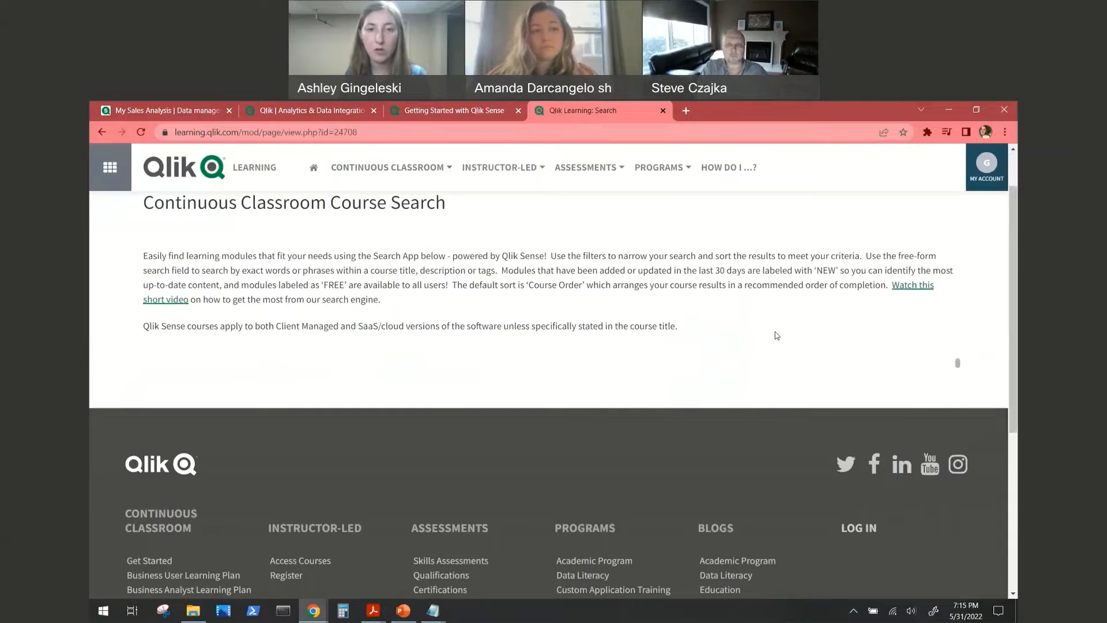
scroll(894, 332, down, 2)
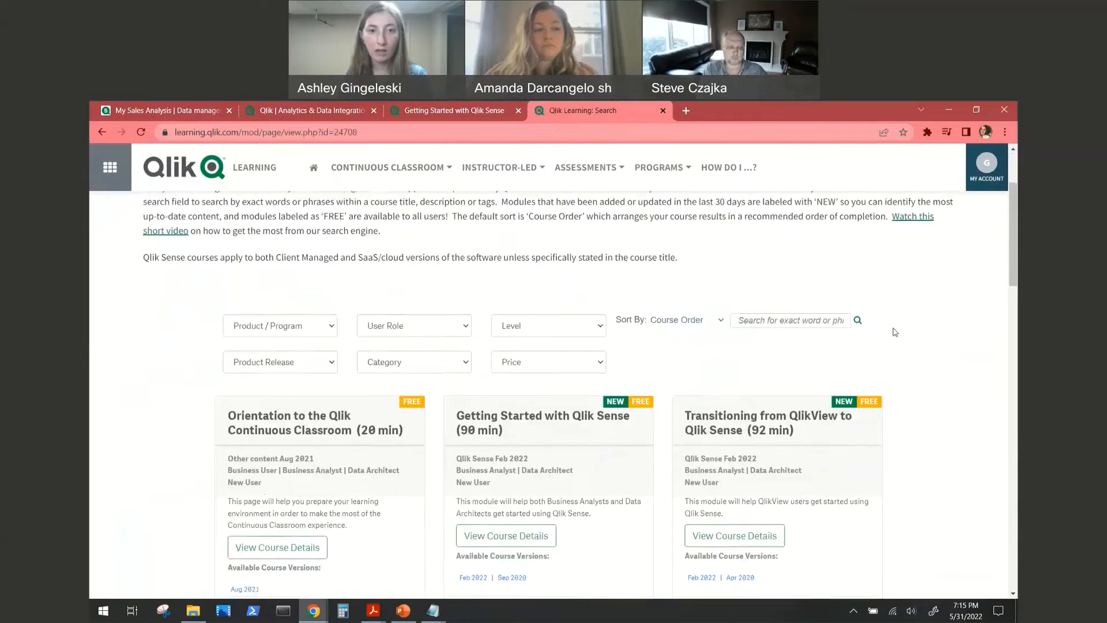
click(602, 312)
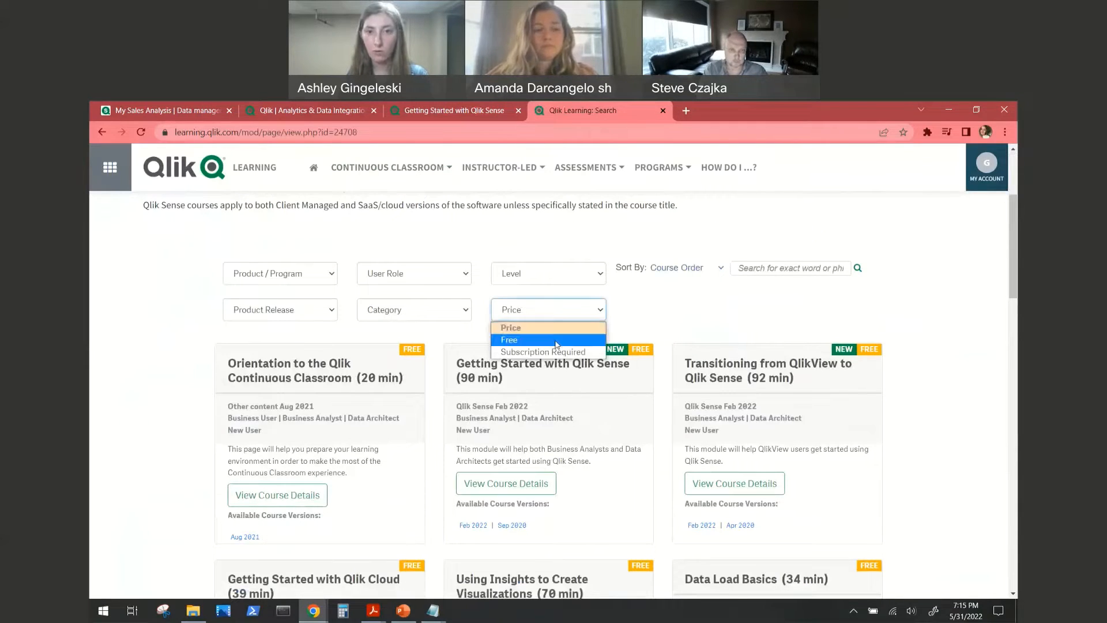
click(603, 338)
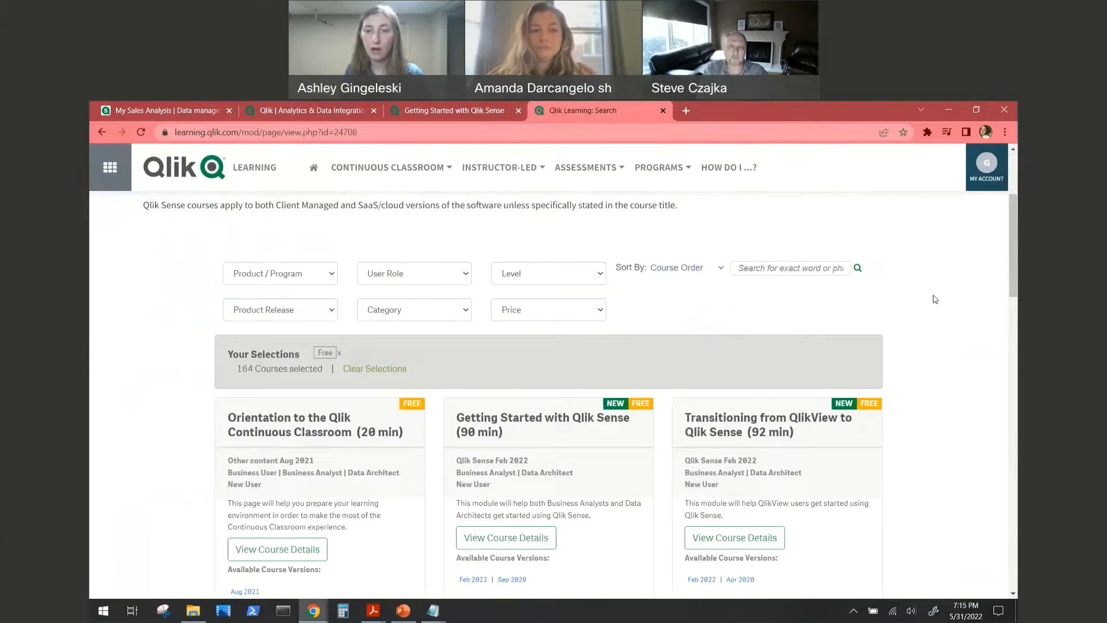
- Look over the filtered free courses and close the course search page
scroll(935, 299, down, 2)
scroll(935, 299, up, 1)
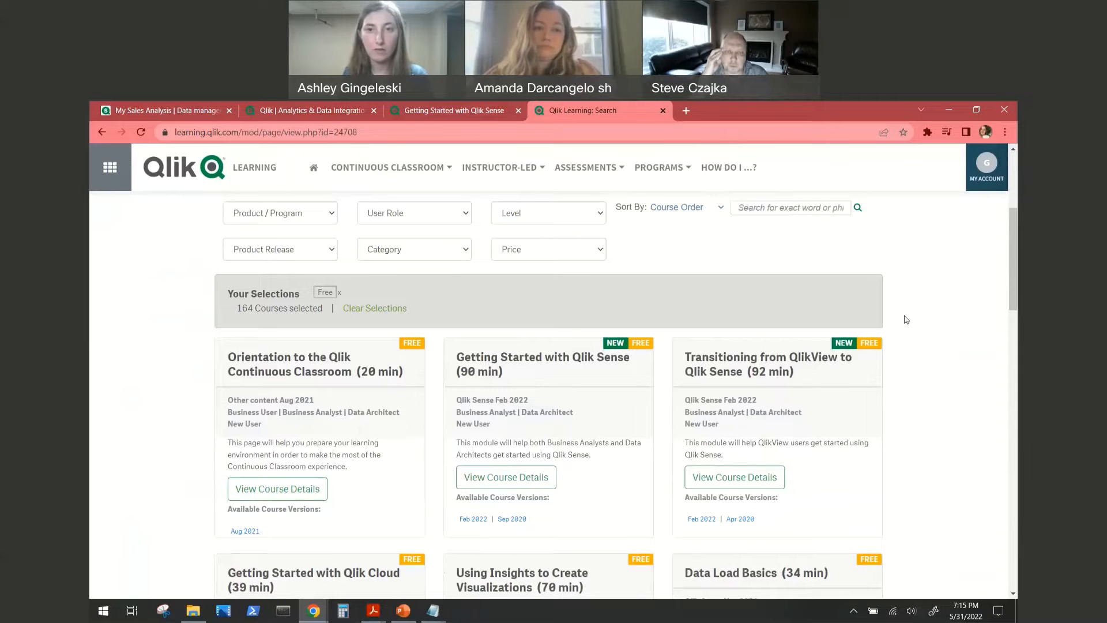
scroll(923, 308, up, 4)
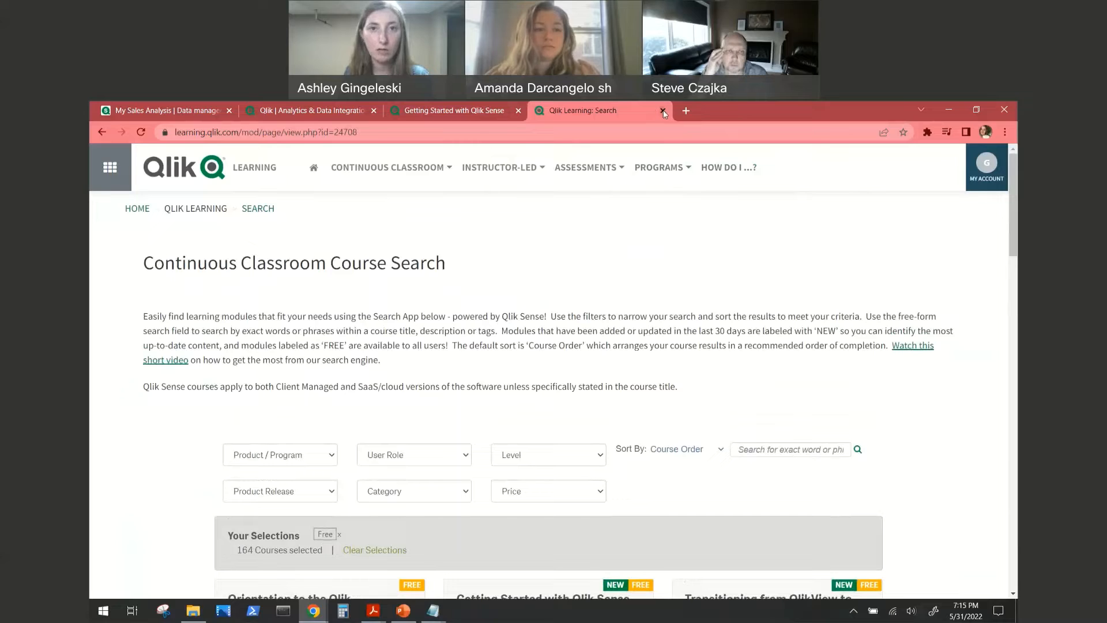
click(663, 110)
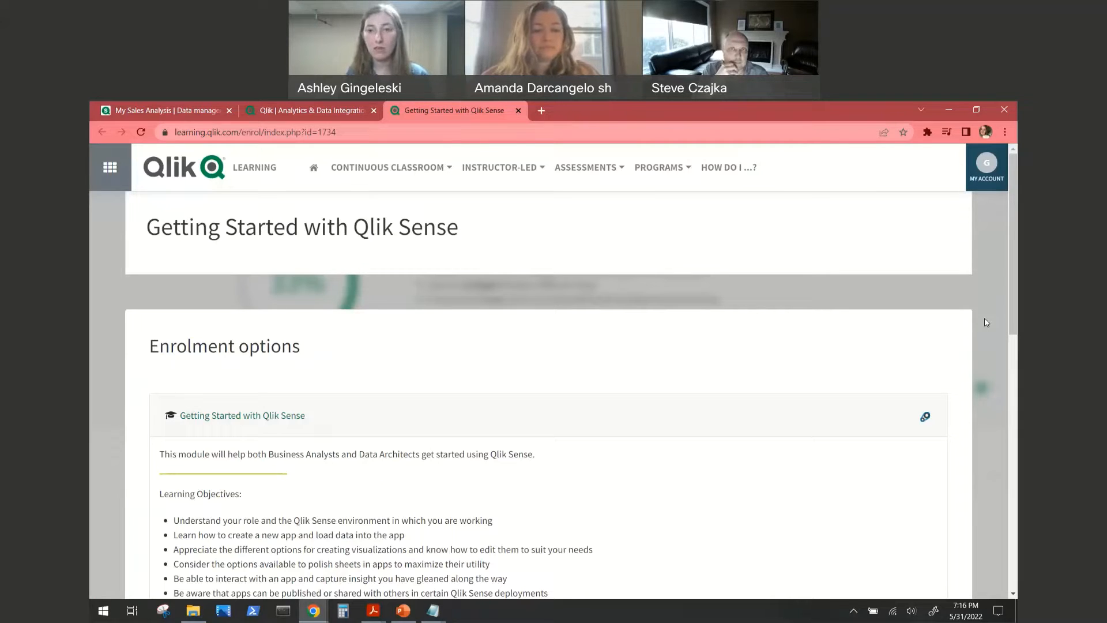
- Review the enrolment information for Getting Started with Qlik Sense and continue into the course
scroll(979, 321, down, 1)
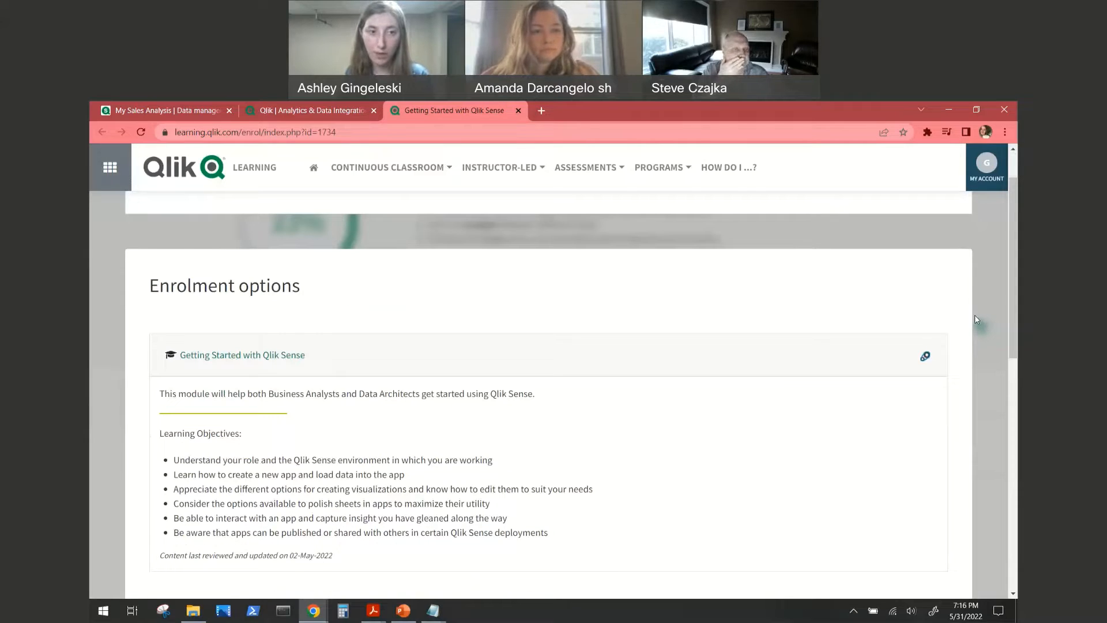
scroll(974, 310, down, 3)
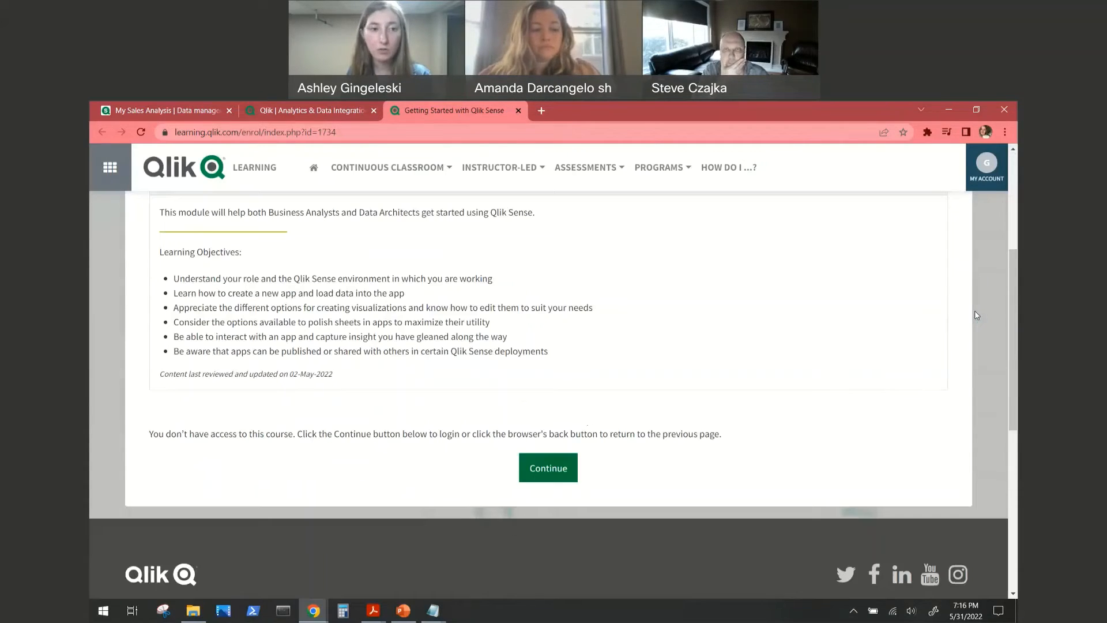
scroll(975, 311, up, 1)
click(555, 528)
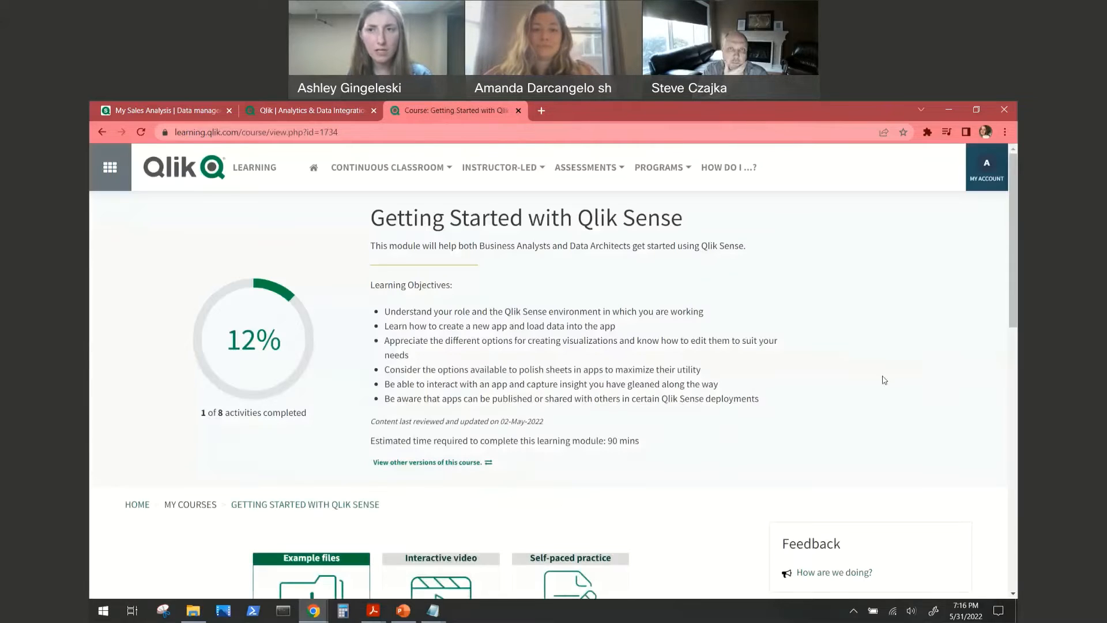
- Examine the course page's progress, learning objectives and available learning materials
scroll(957, 334, down, 2)
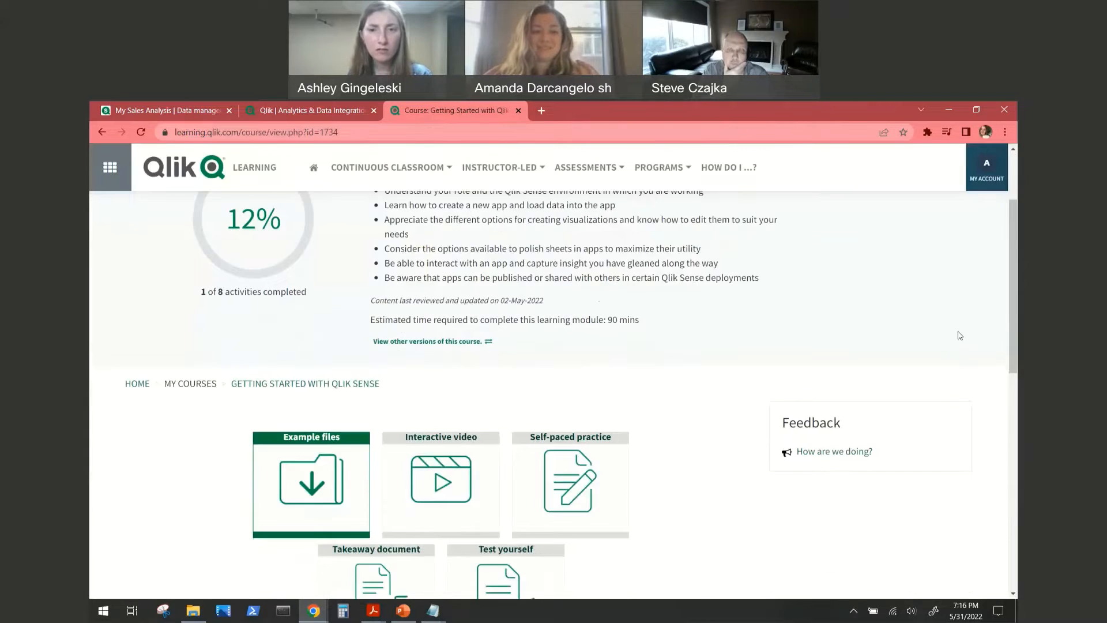
scroll(954, 333, up, 2)
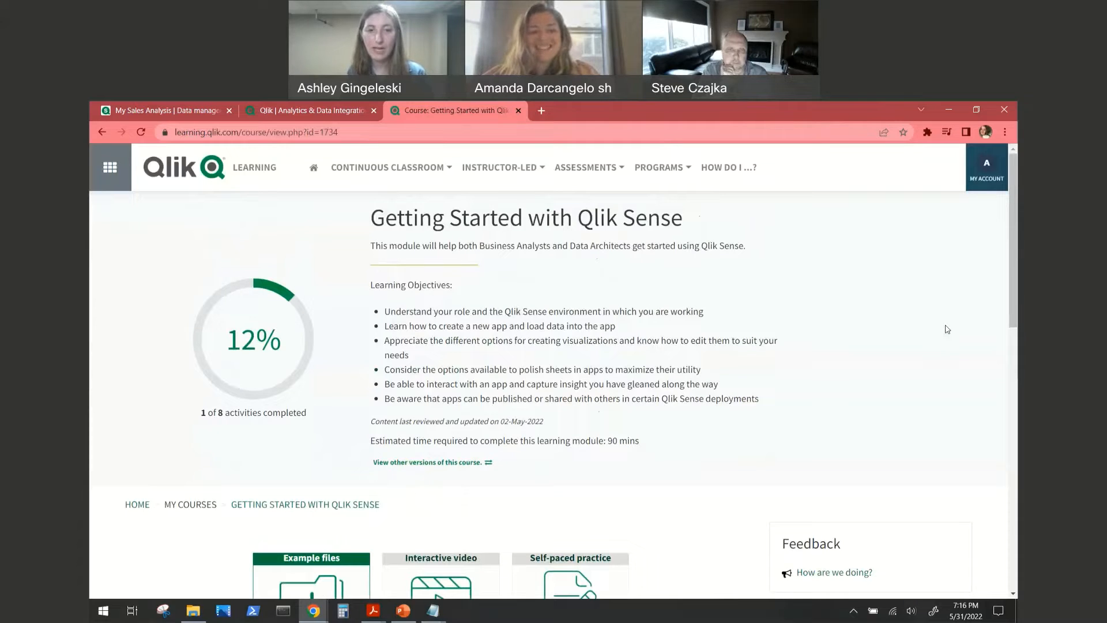
scroll(945, 330, down, 1)
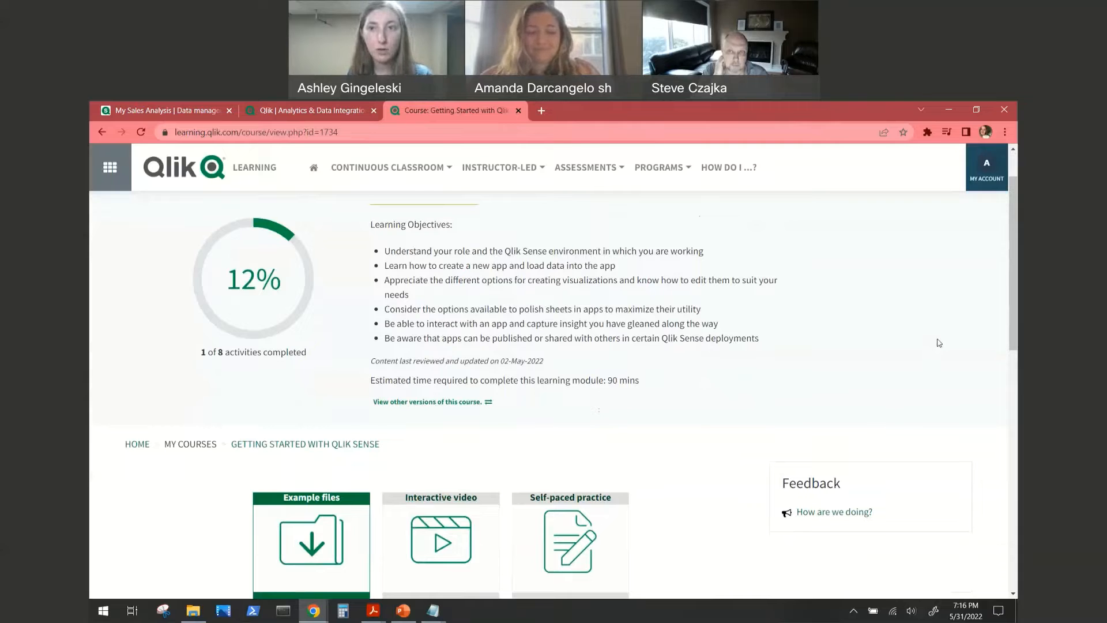
scroll(923, 354, up, 1)
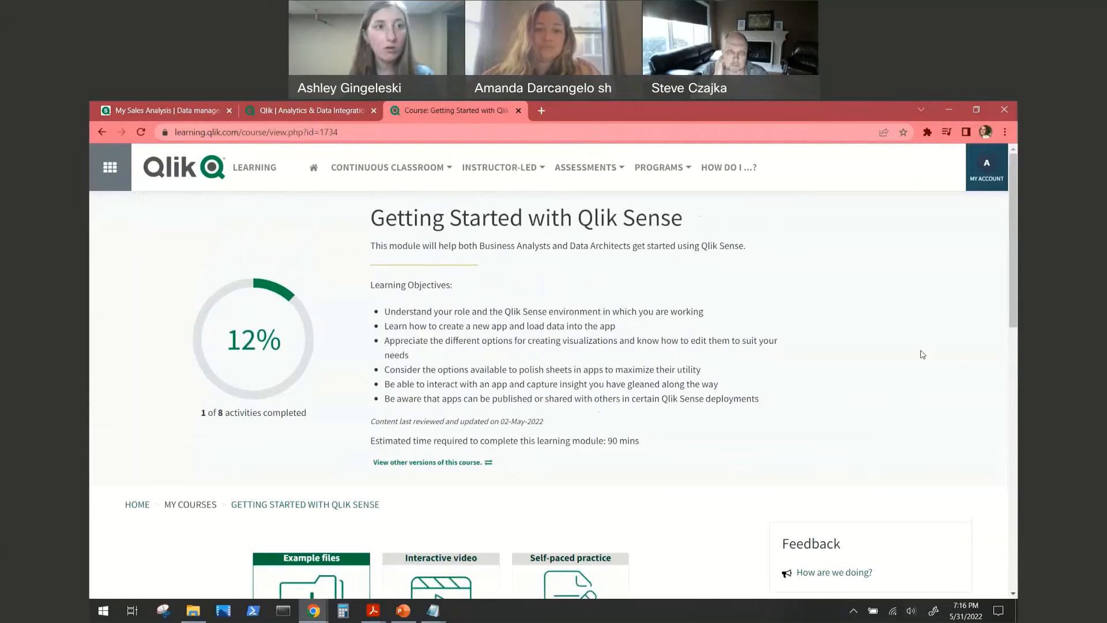
- Return to the data manager of My Sales Analysis and view the available Qlik services and external links
click(165, 110)
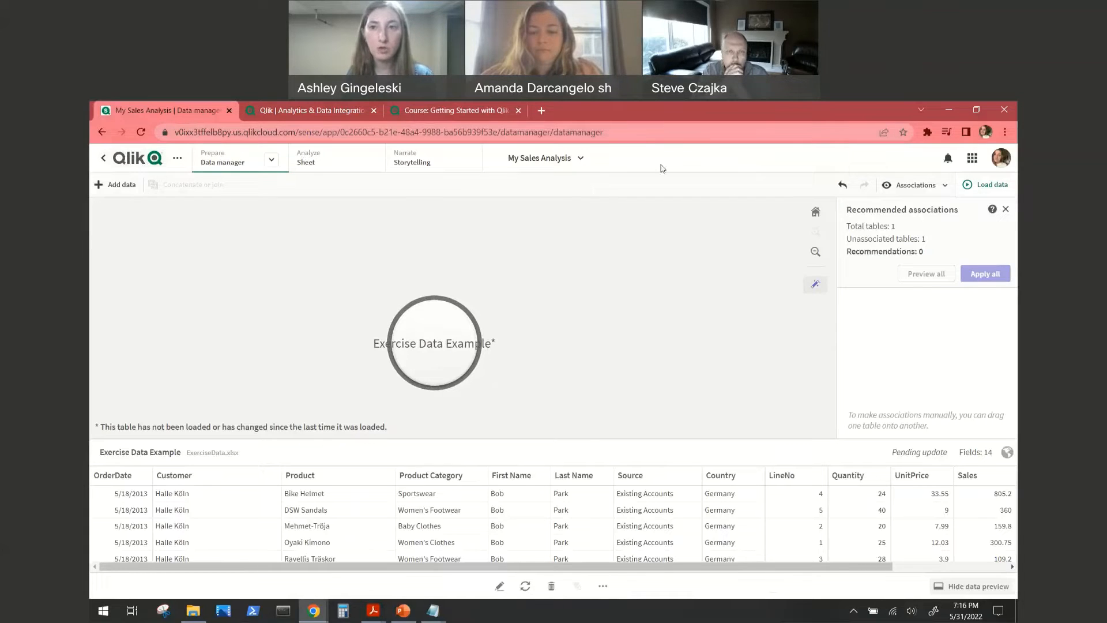
click(974, 160)
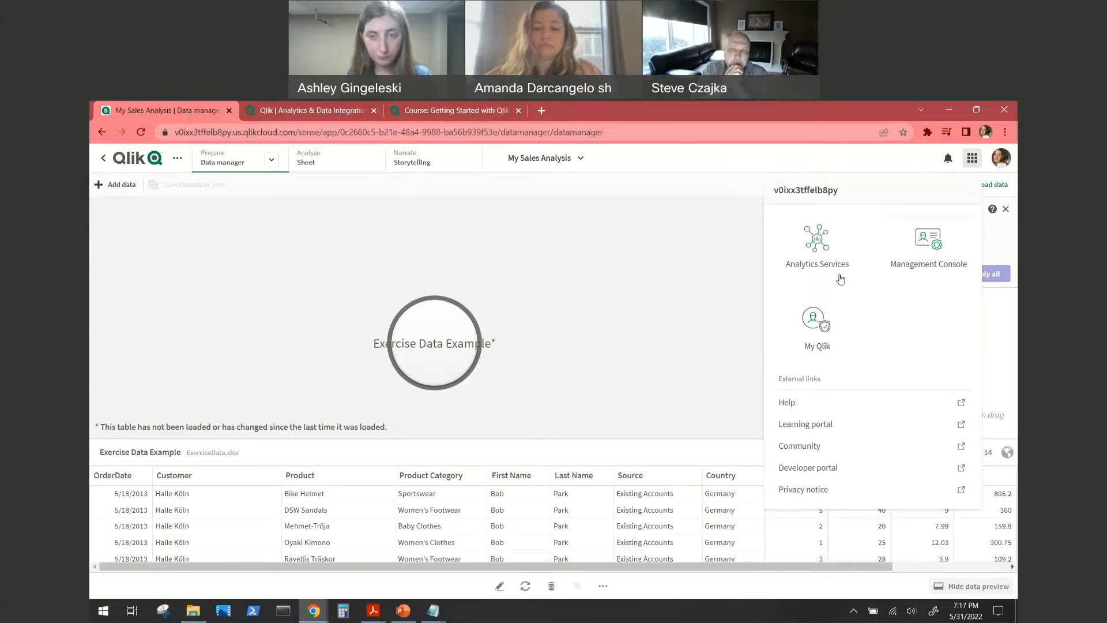
click(806, 160)
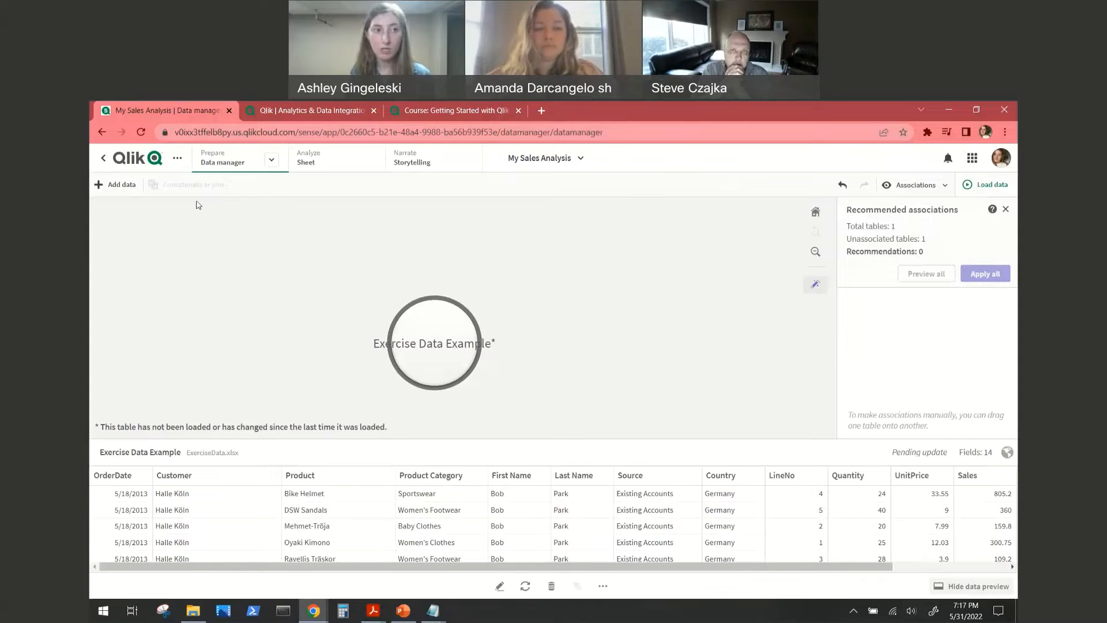
- View the options for adding data, and open the Exercise Data Example table for editing to look across its columns
click(118, 185)
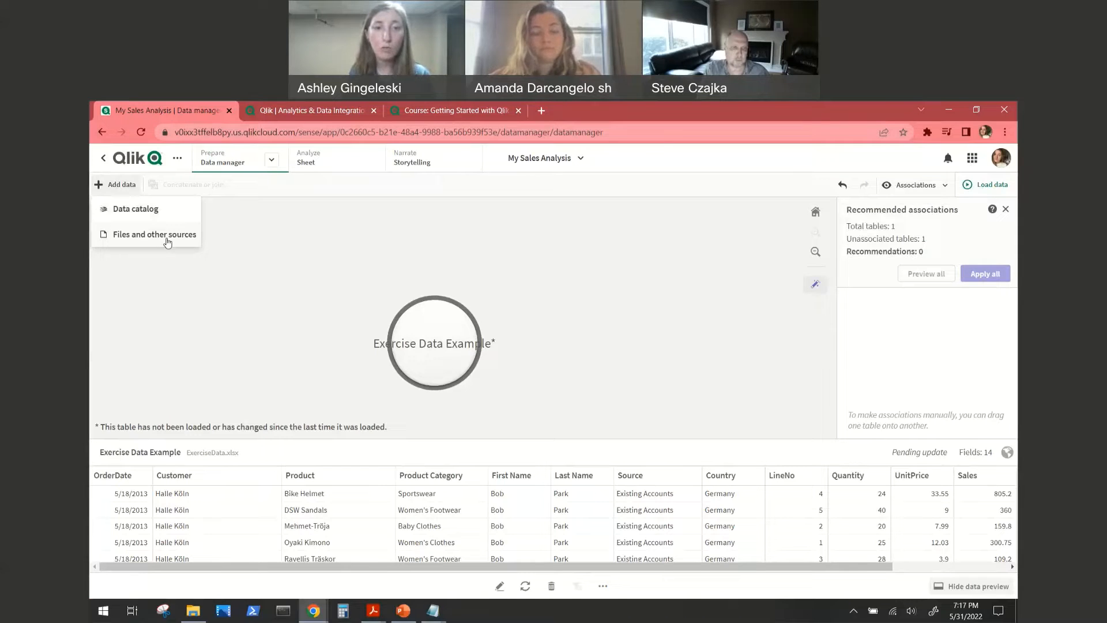
click(263, 235)
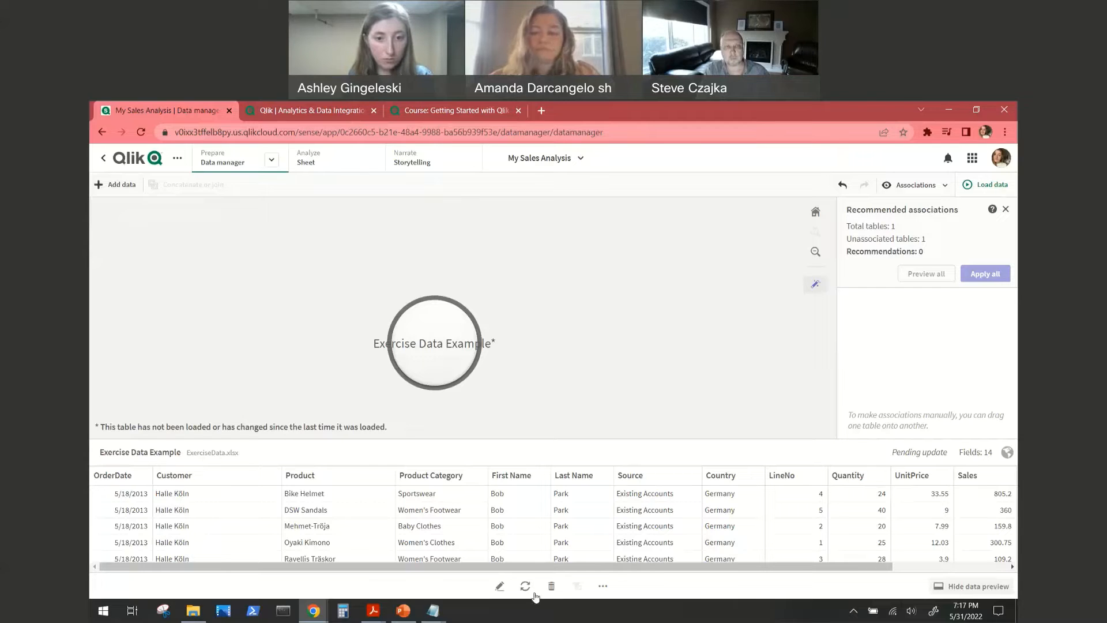
click(499, 587)
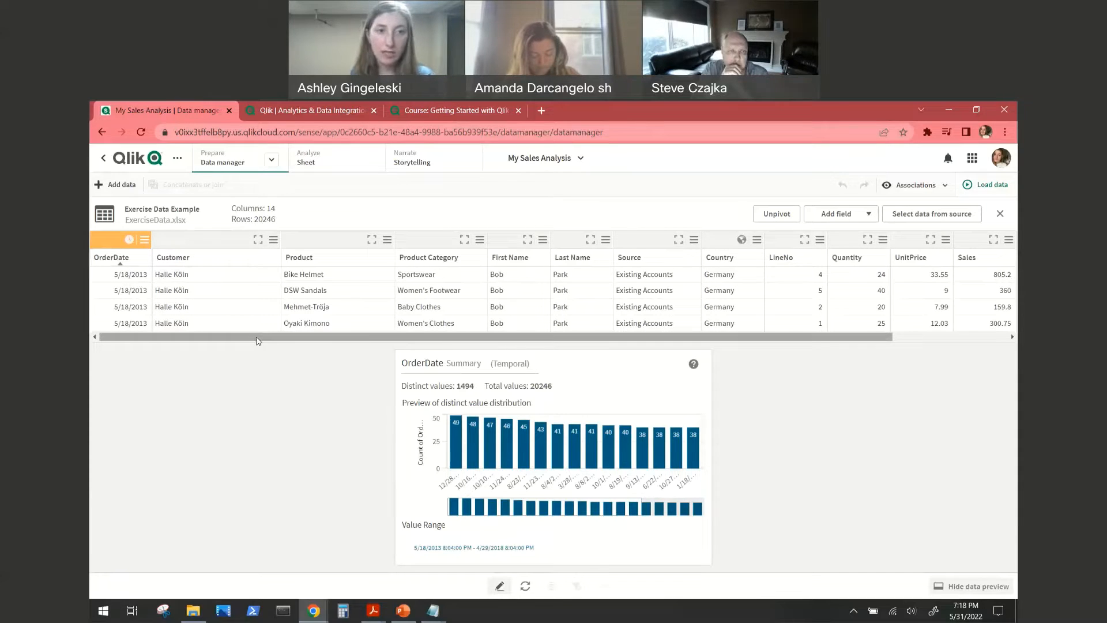
drag(257, 341, 502, 337)
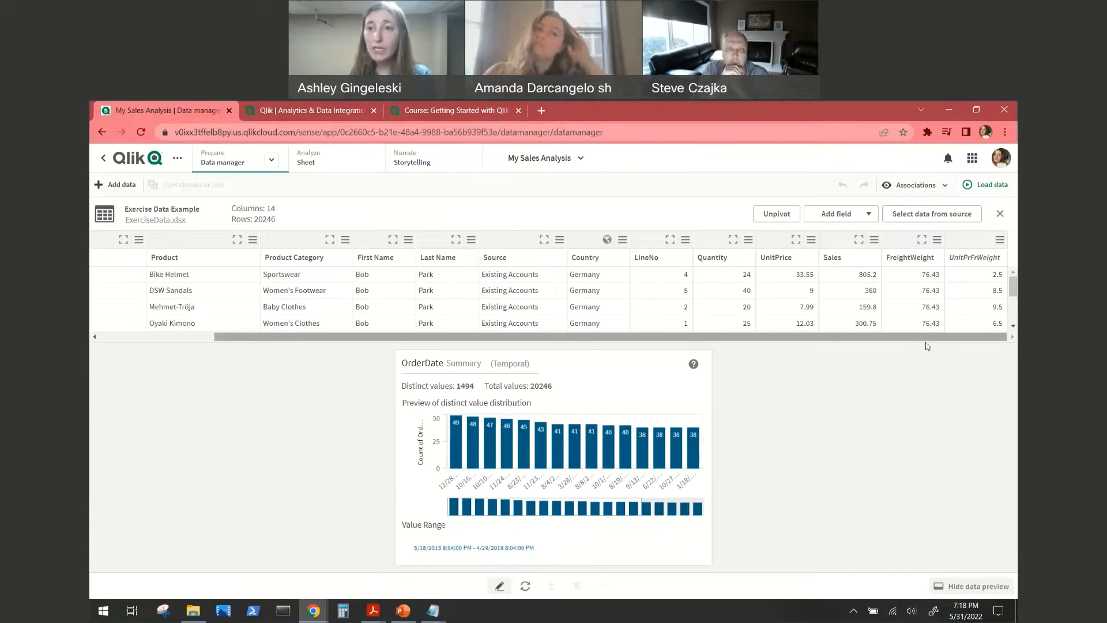
- Open the form for adding a calculated field to the Exercise Data Example table, pointing out the UnitPrFrWeight field as an example
click(868, 216)
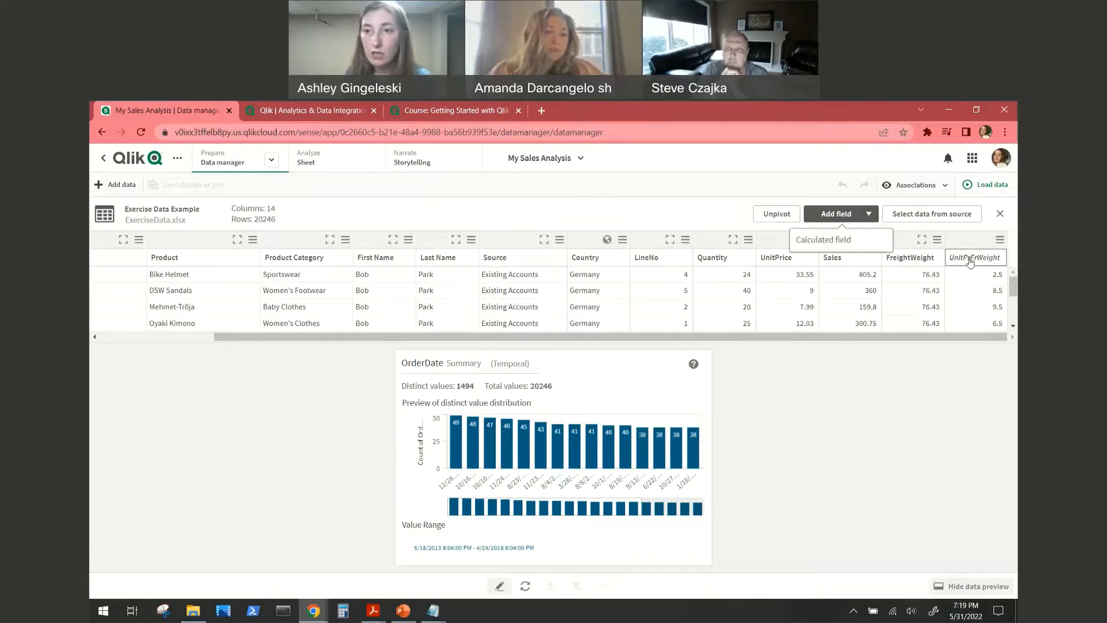
click(973, 255)
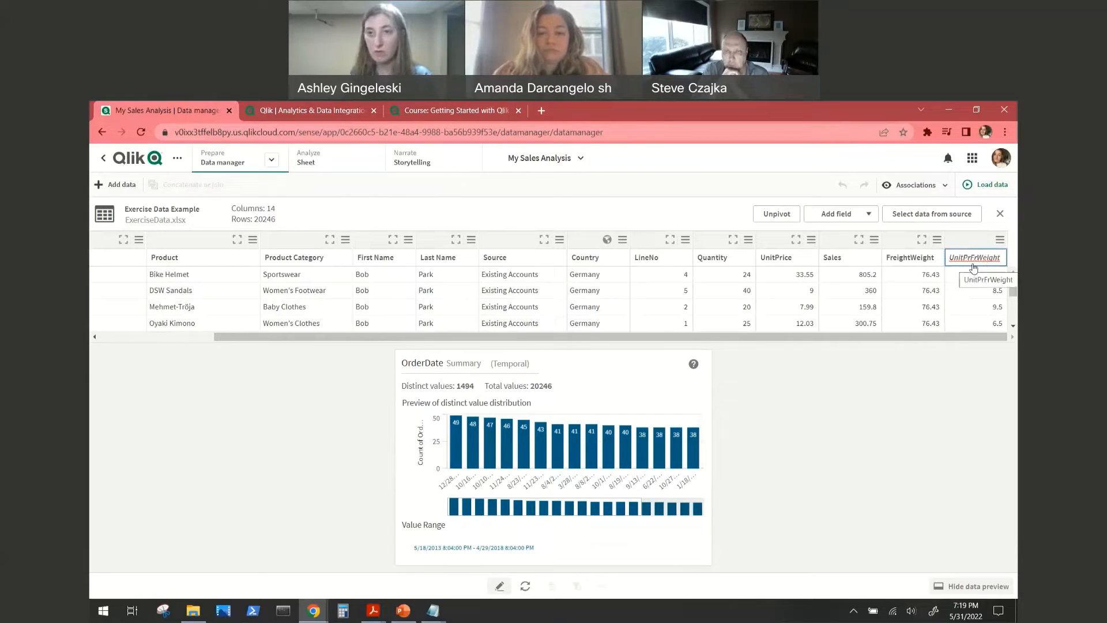
click(865, 219)
click(865, 220)
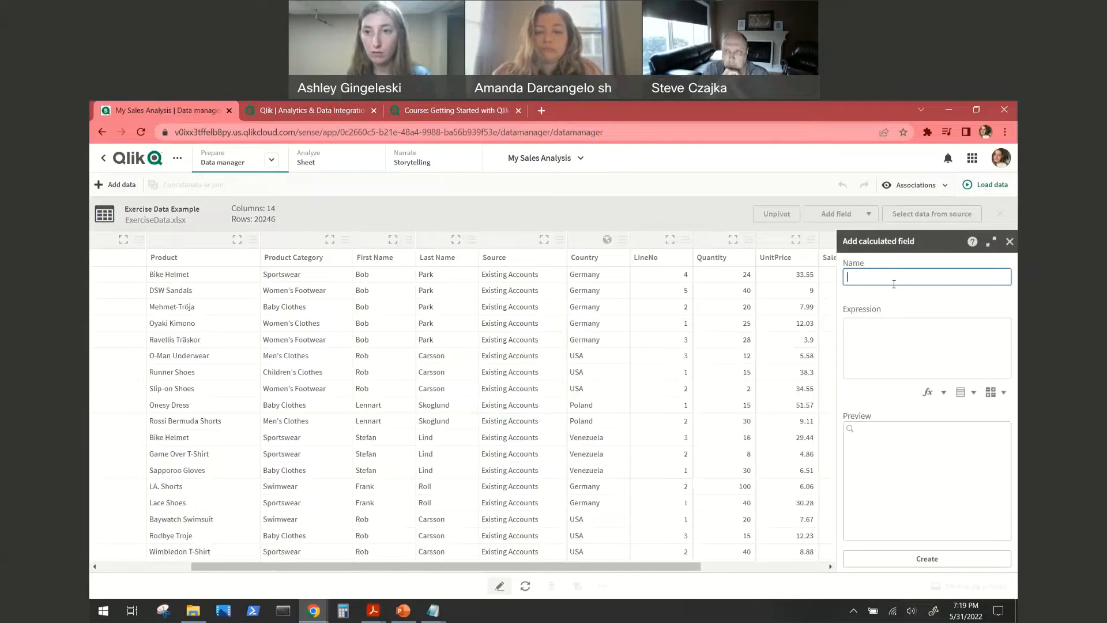
click(873, 334)
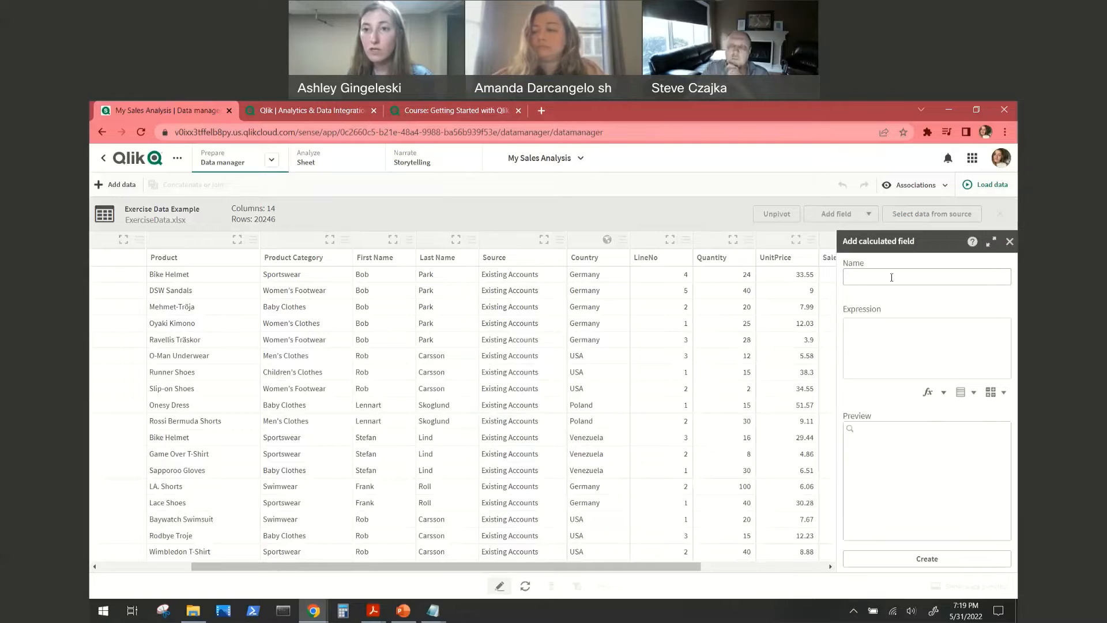
- Browse the String functions available for the calculated field's expression
click(944, 395)
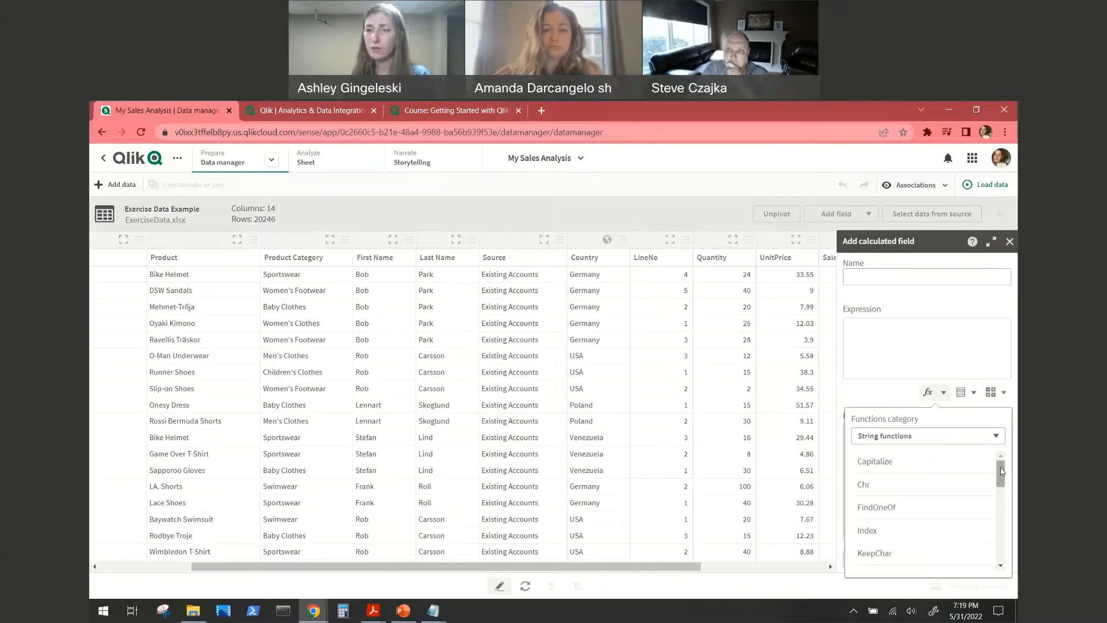
scroll(1002, 471, down, 1)
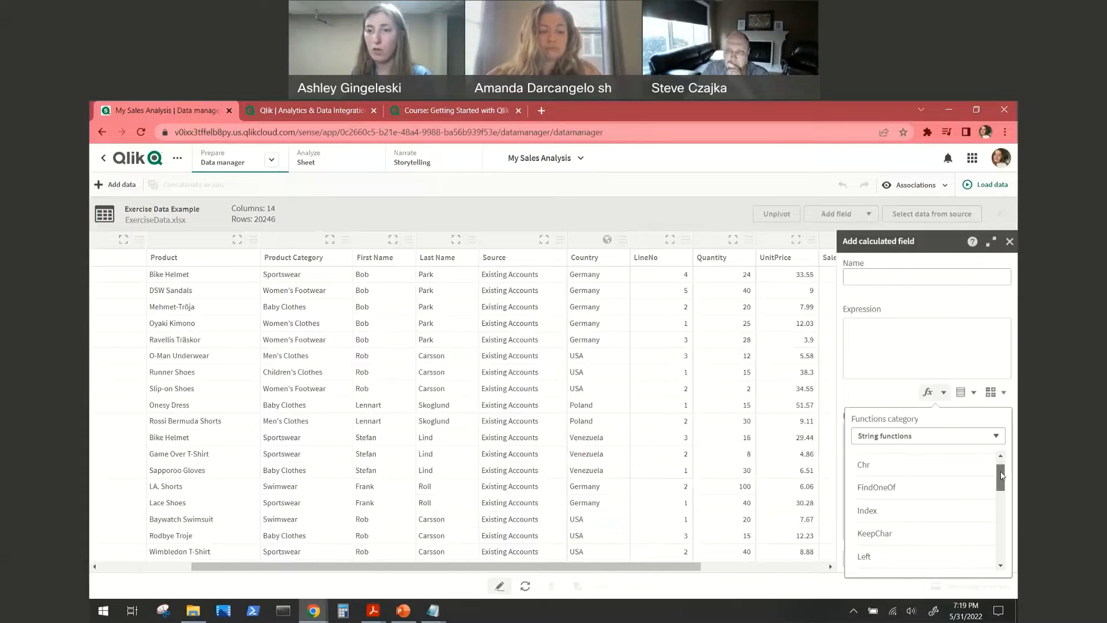
scroll(1002, 471, up, 1)
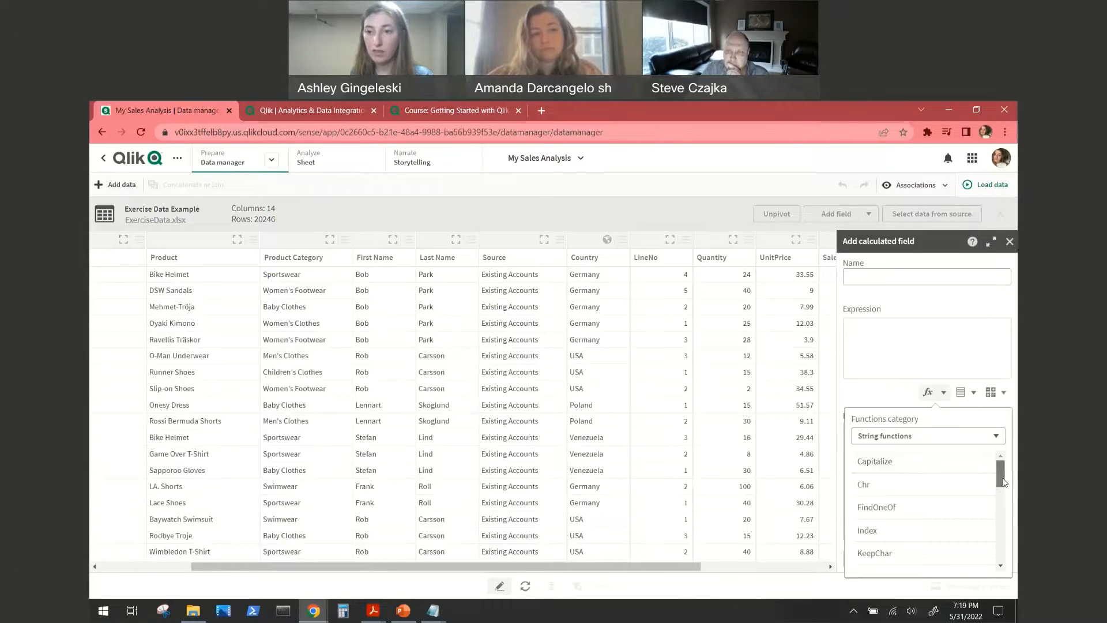
drag(1001, 474, 1002, 499)
scroll(1002, 499, down, 5)
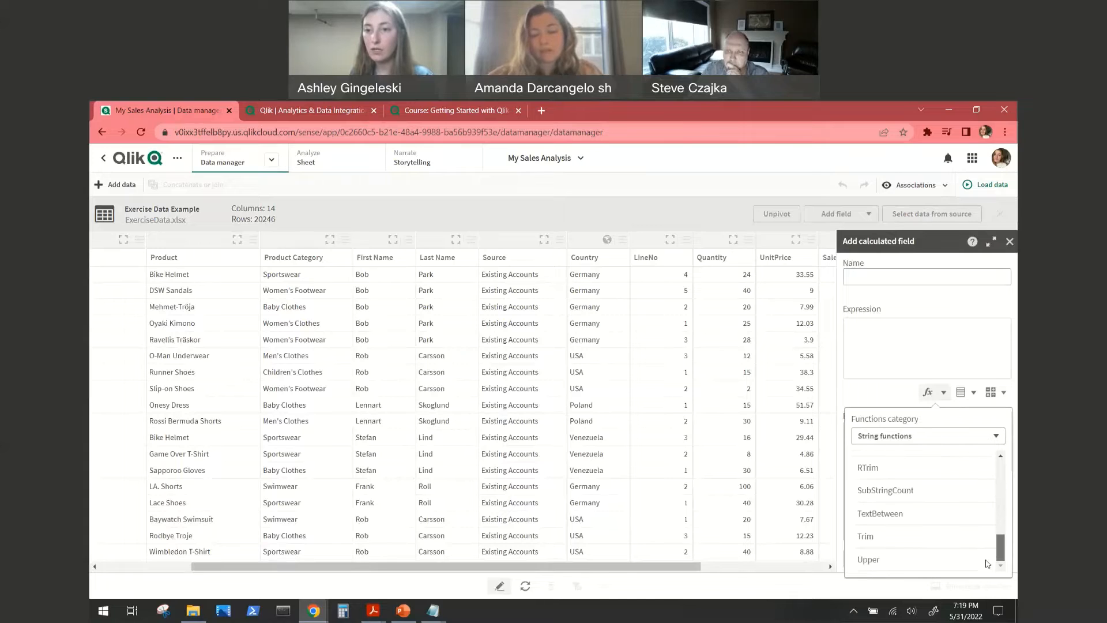
scroll(1004, 480, up, 10)
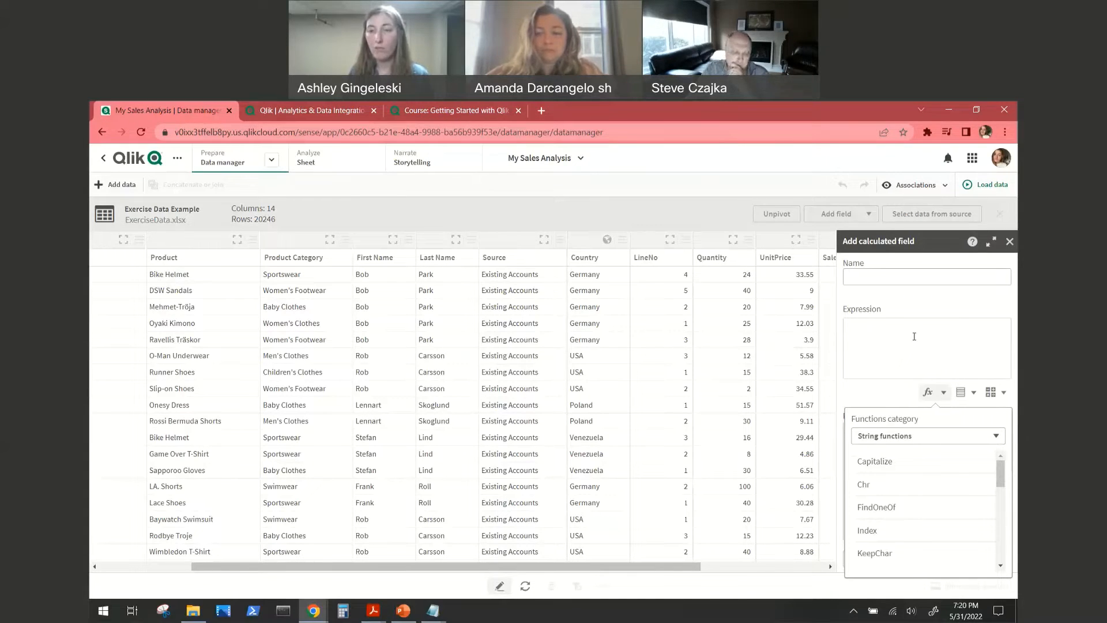
- View the fields and operators available for the expression, and close the calculated field form without creating a field
click(974, 394)
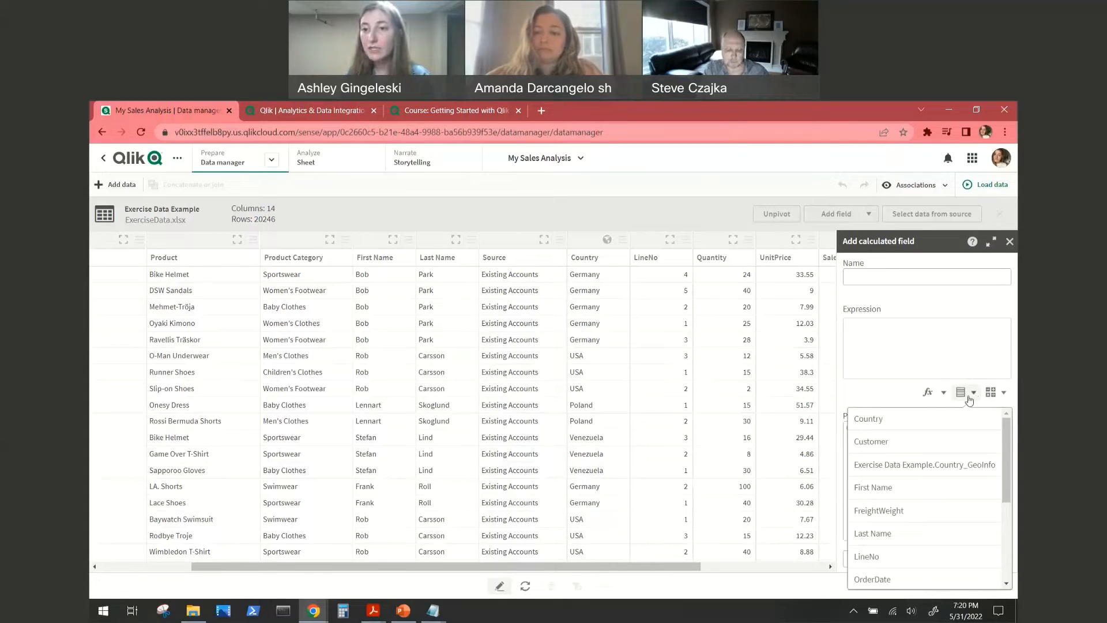
drag(1008, 463, 1004, 424)
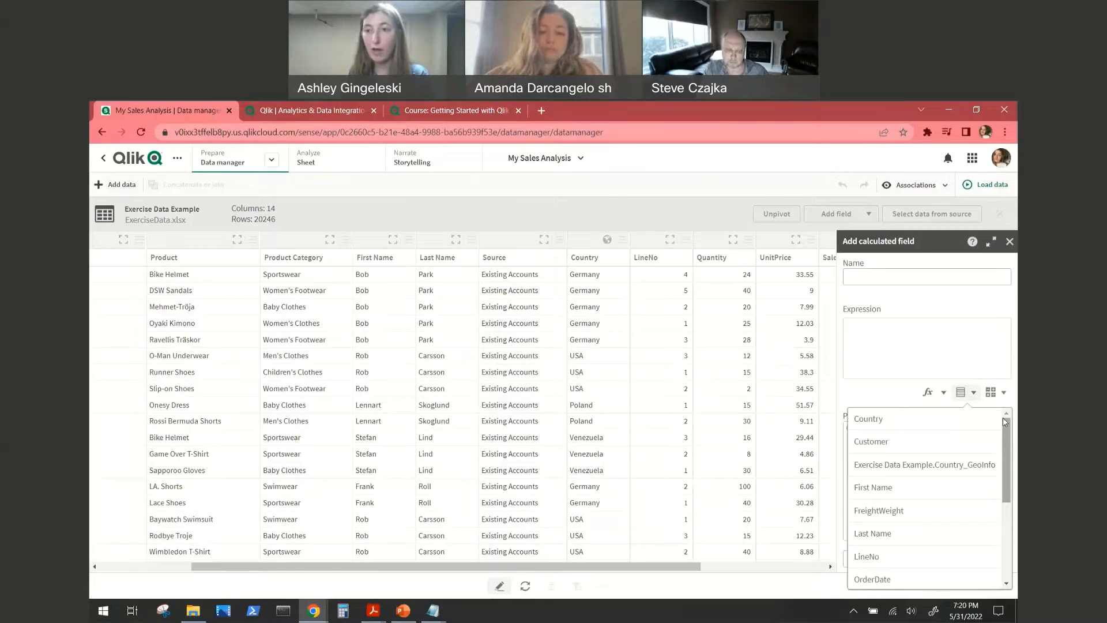
click(1004, 394)
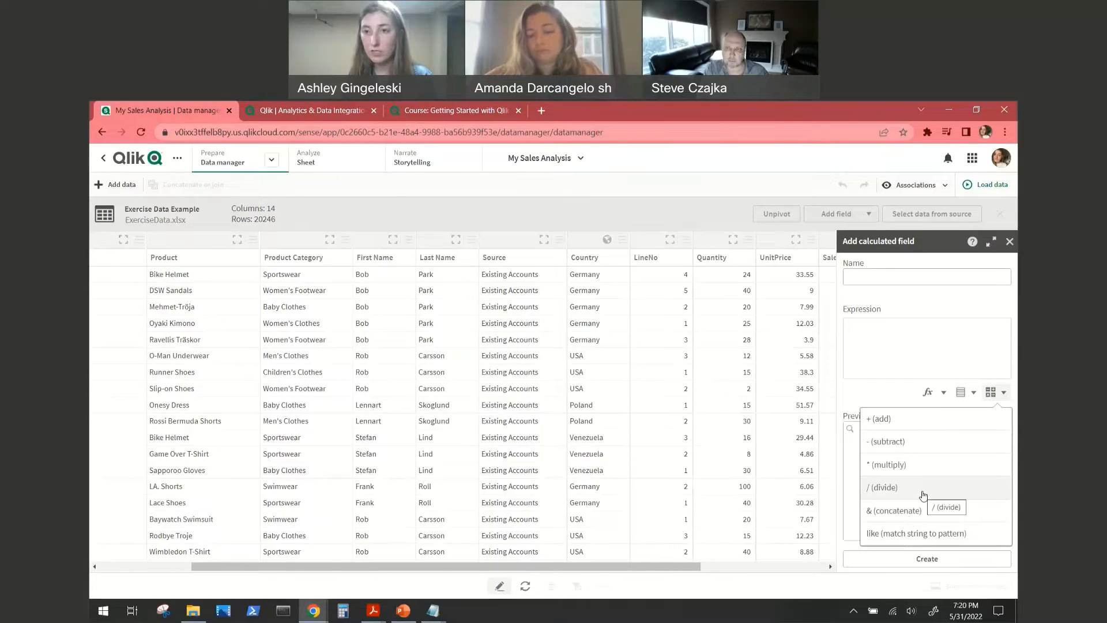
click(877, 397)
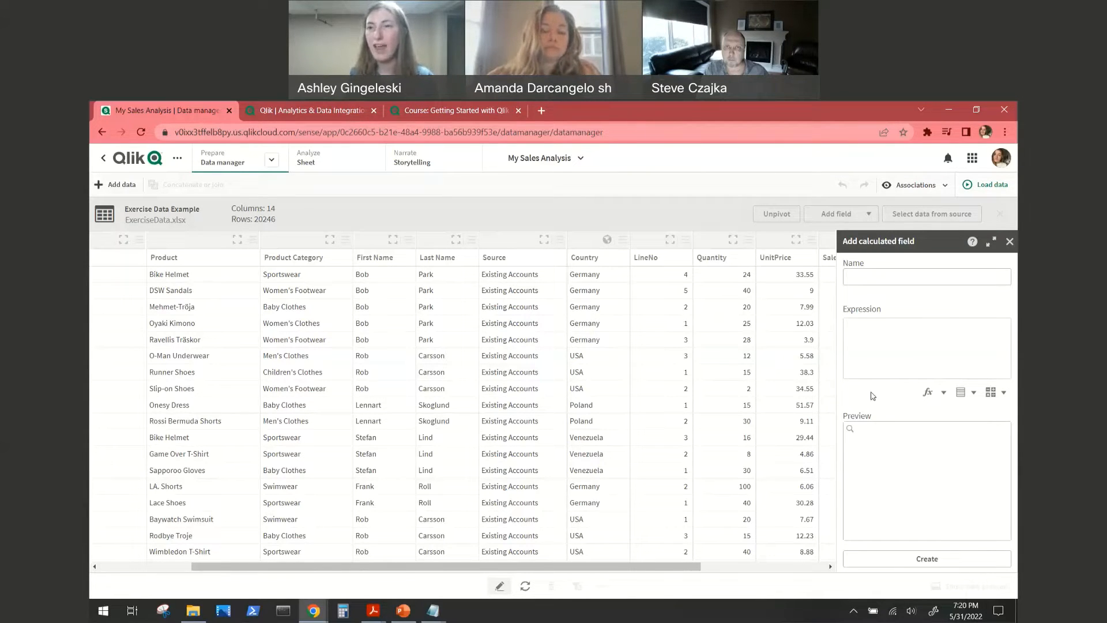
click(1010, 241)
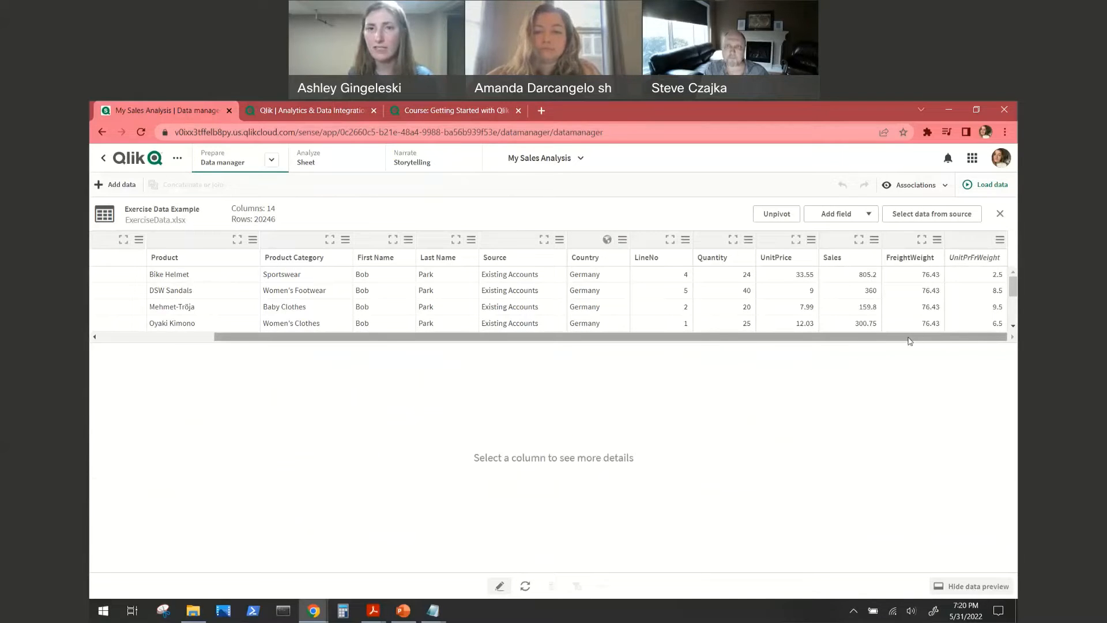
- Select the Customer column and examine its summary and the distribution of its distinct values
drag(907, 340, 486, 336)
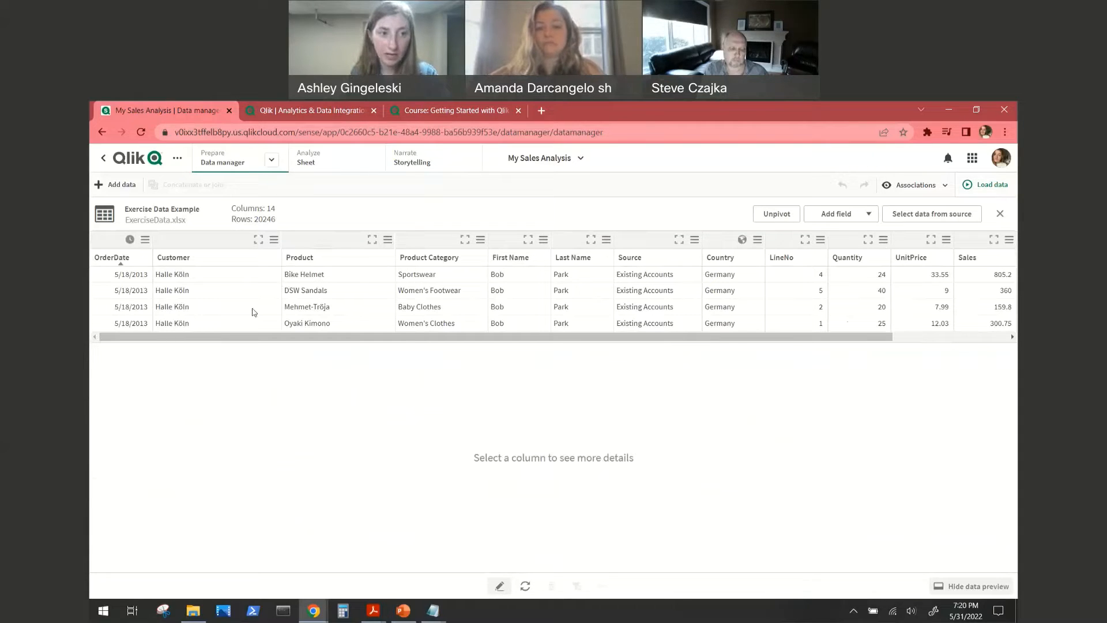
click(238, 242)
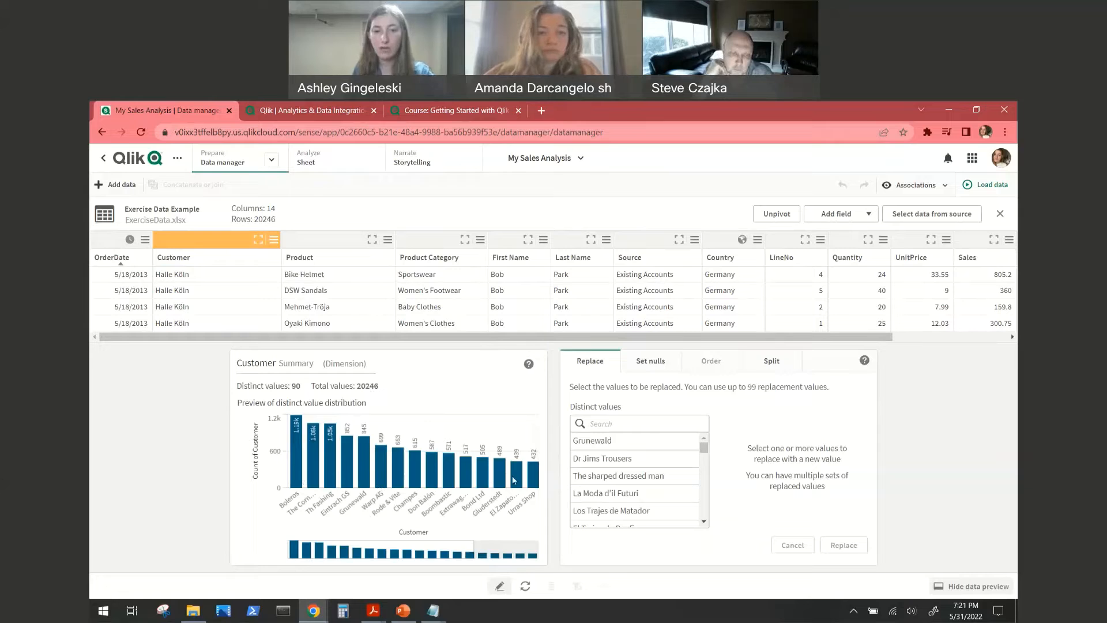
mouse_move(514, 480)
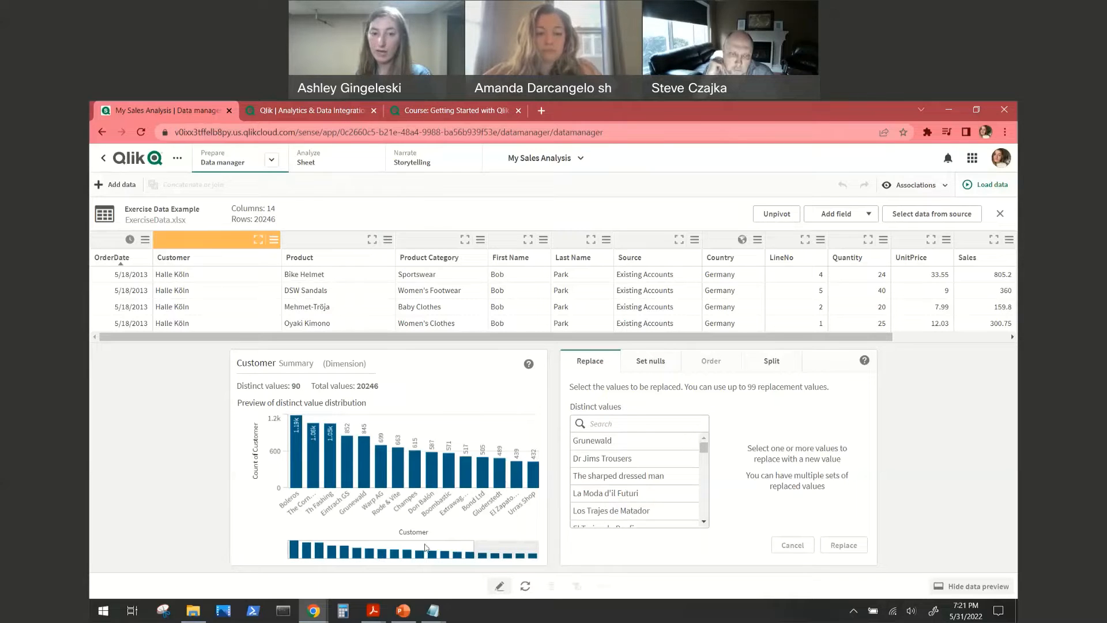
click(526, 551)
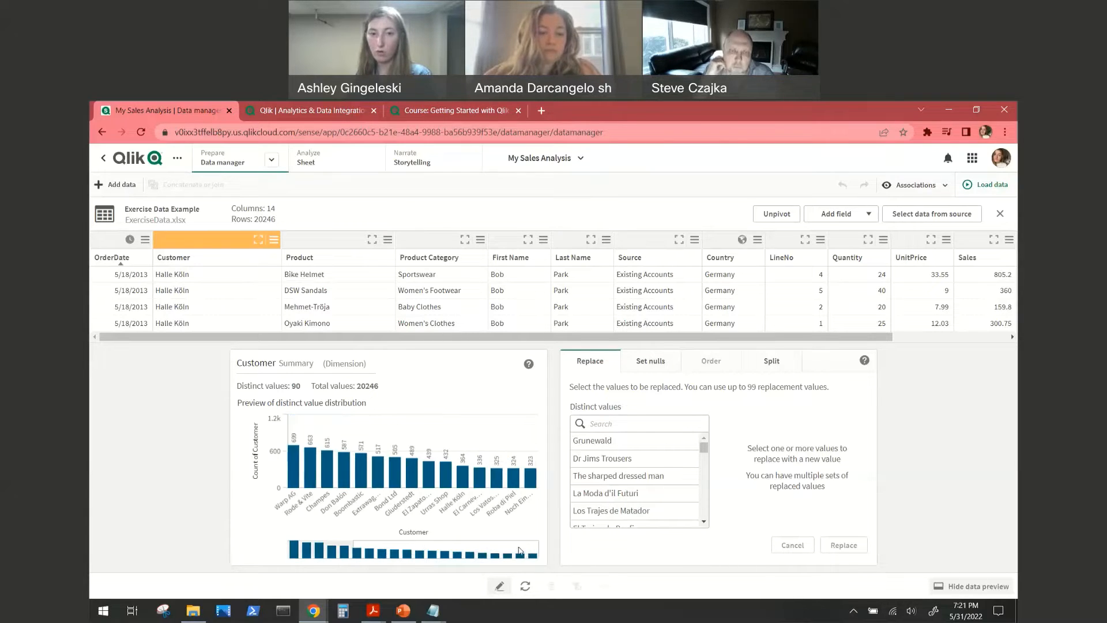
click(344, 551)
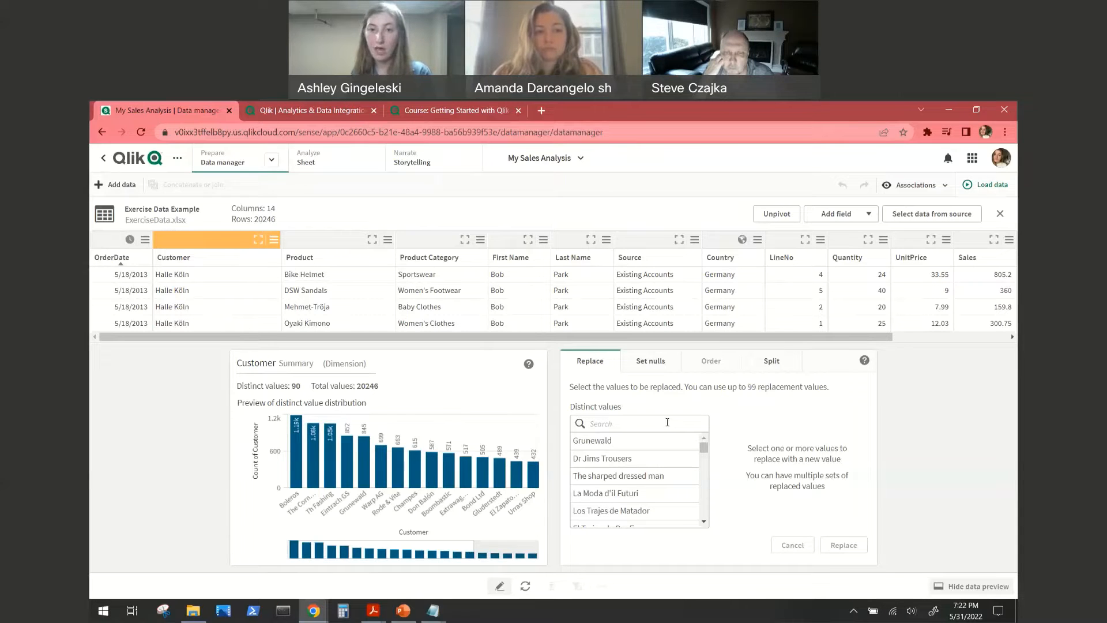
- Review the Set nulls and Split options for the Customer column and return to its Replace options
click(661, 363)
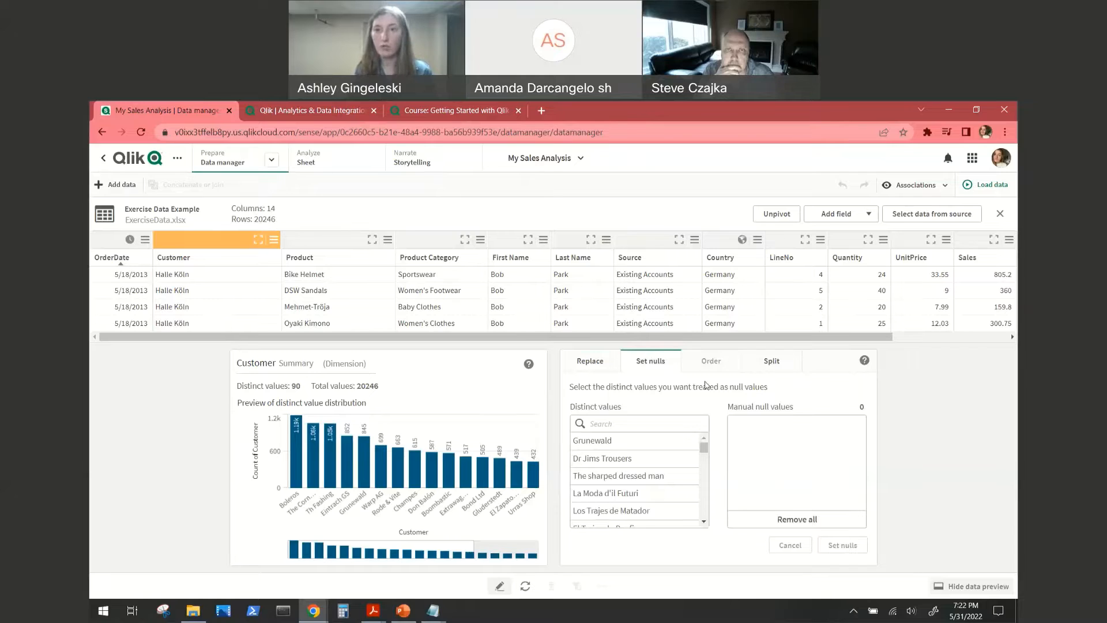
click(765, 368)
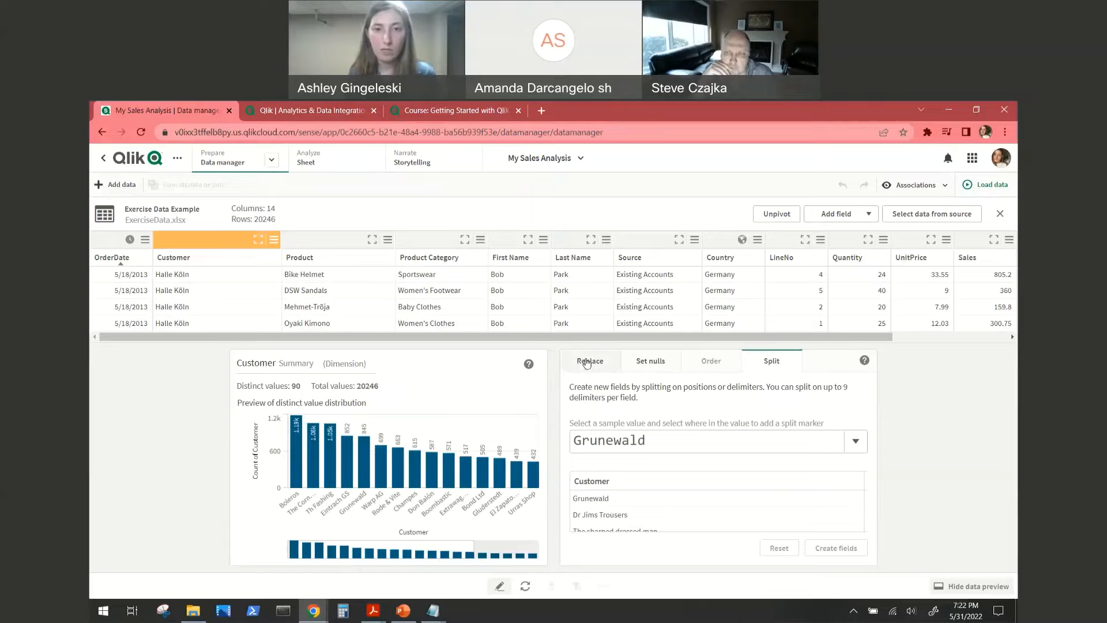
click(587, 362)
- Examine the summaries and bucket options of the Sales and FreightWeight columns
drag(485, 339, 669, 336)
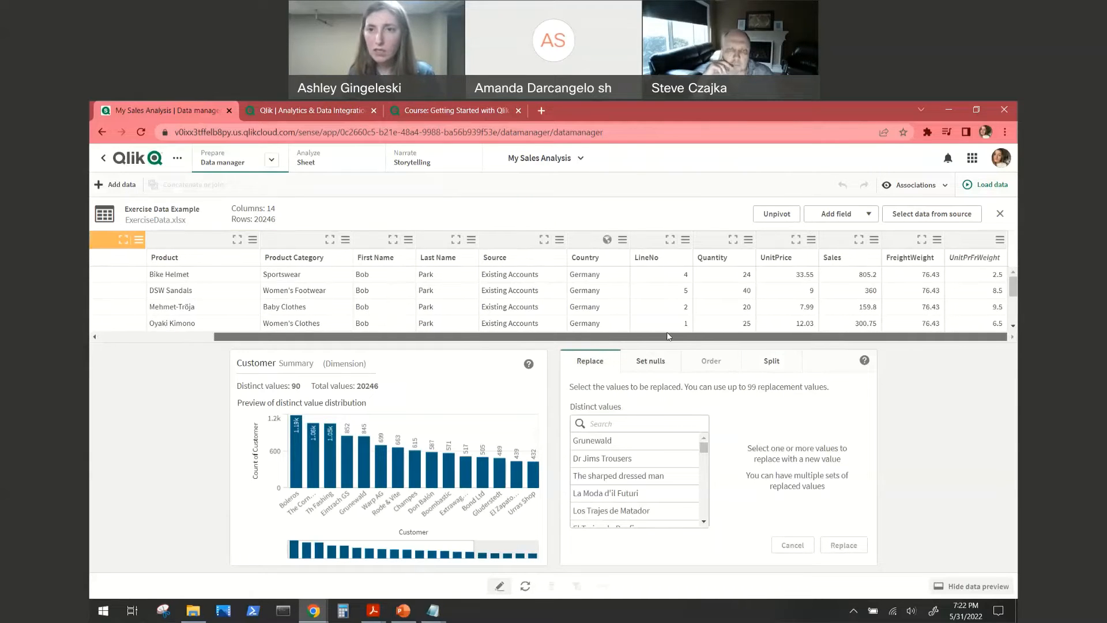
click(830, 245)
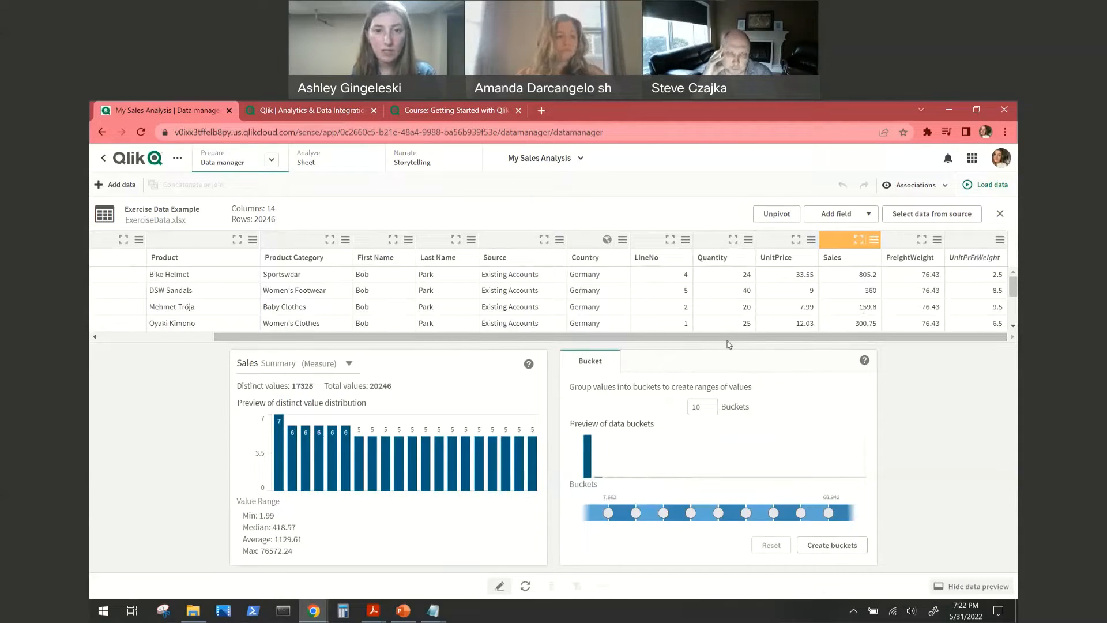
scroll(728, 344, left, 5)
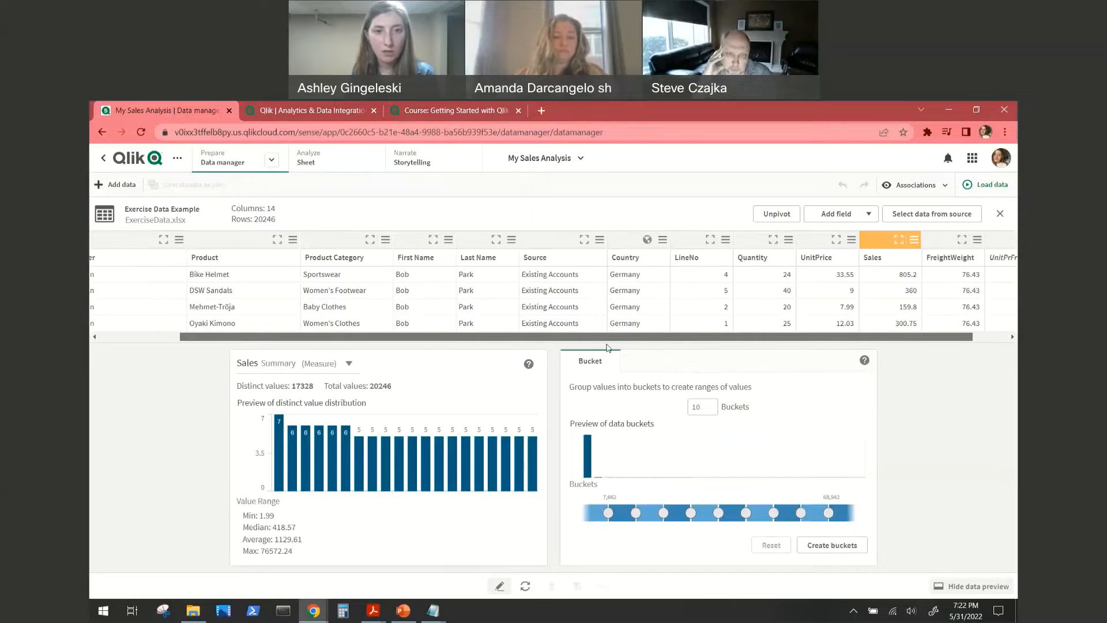
scroll(656, 349, right, 5)
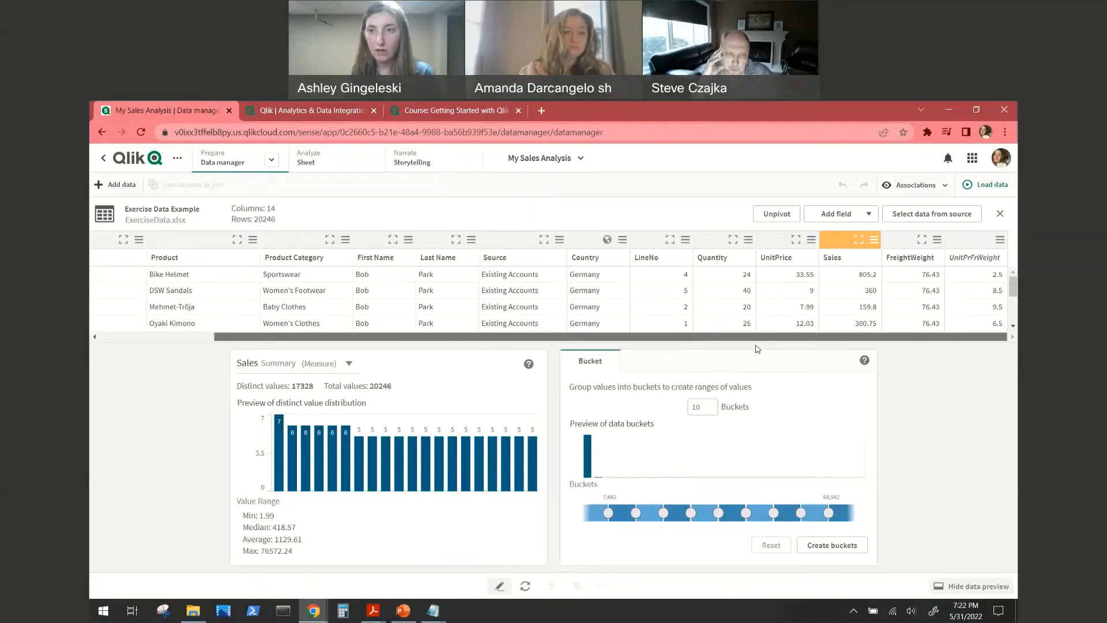
click(920, 244)
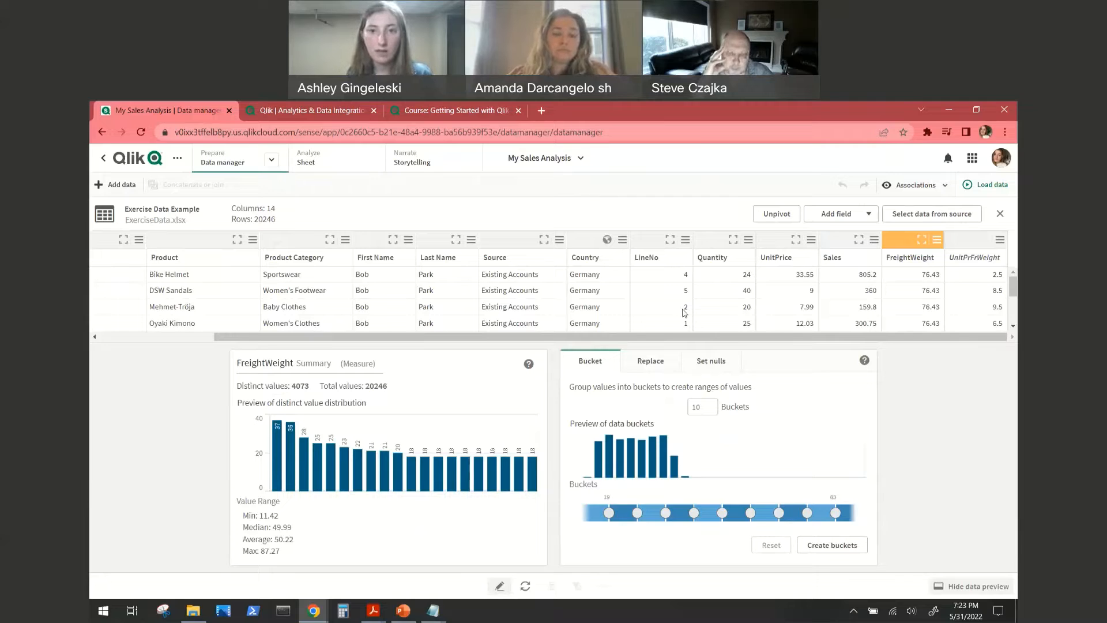
drag(637, 339, 476, 343)
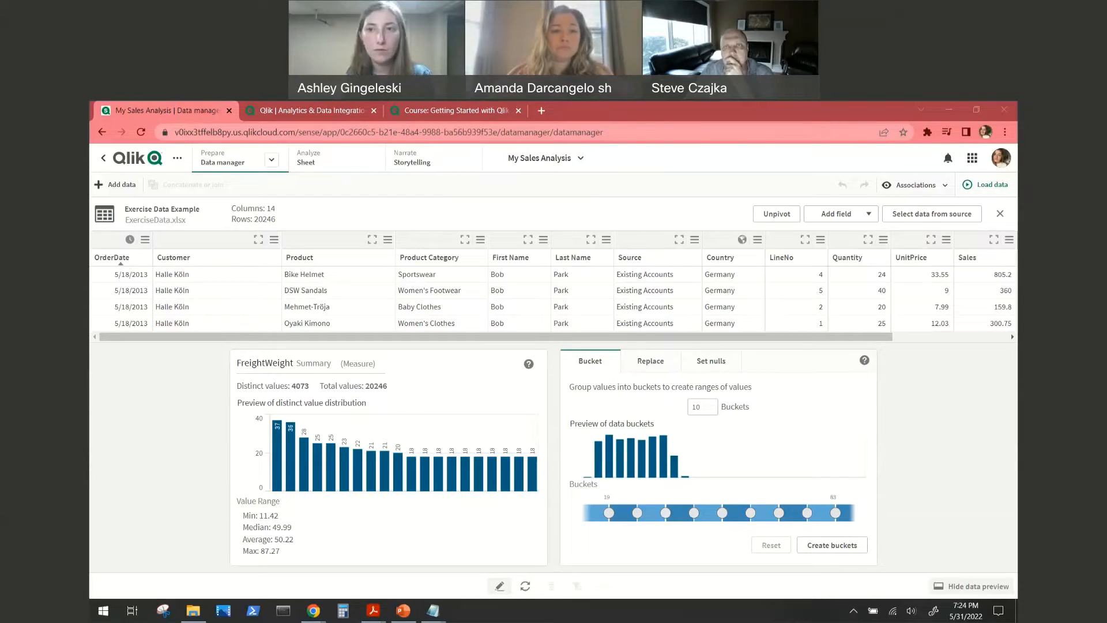
- Close the table editor and open the data model viewer to examine the fields of Exercise Data Example
click(1001, 214)
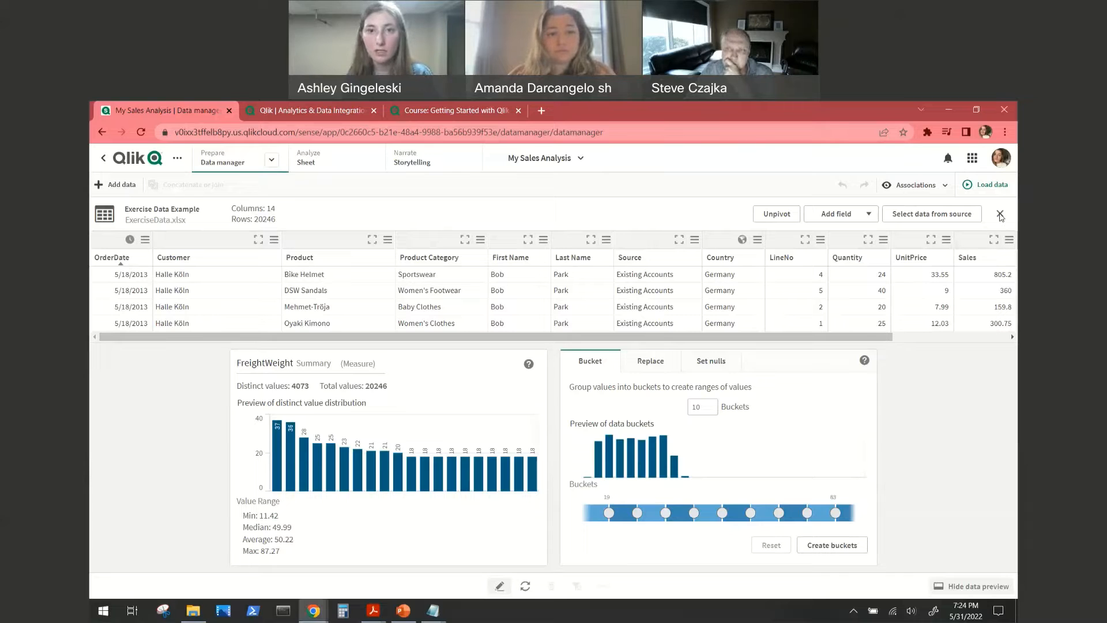
click(271, 161)
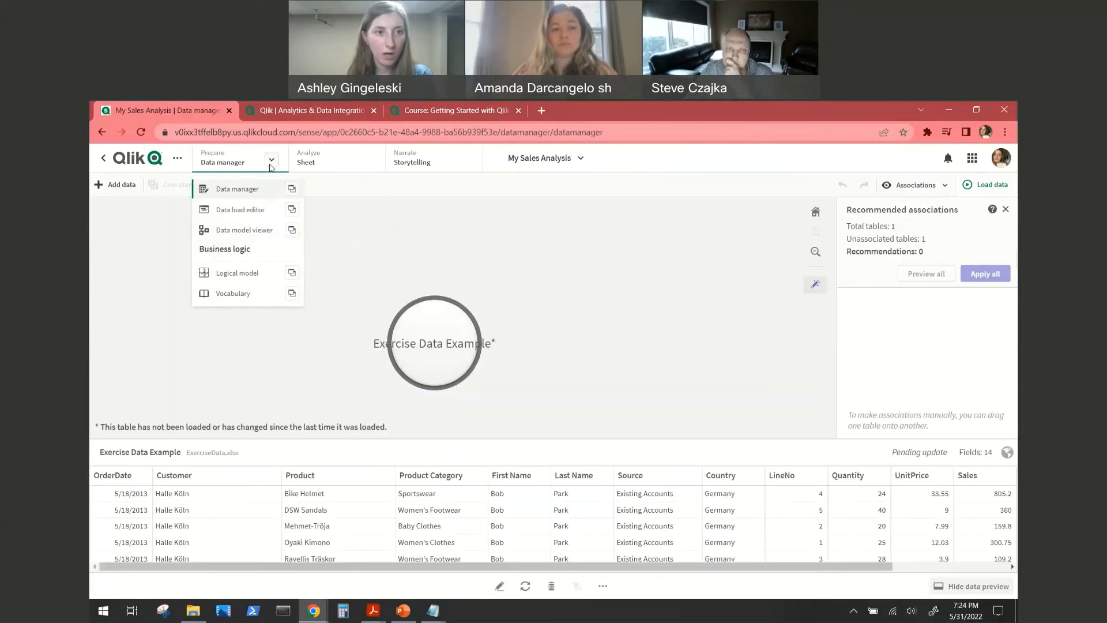
click(255, 233)
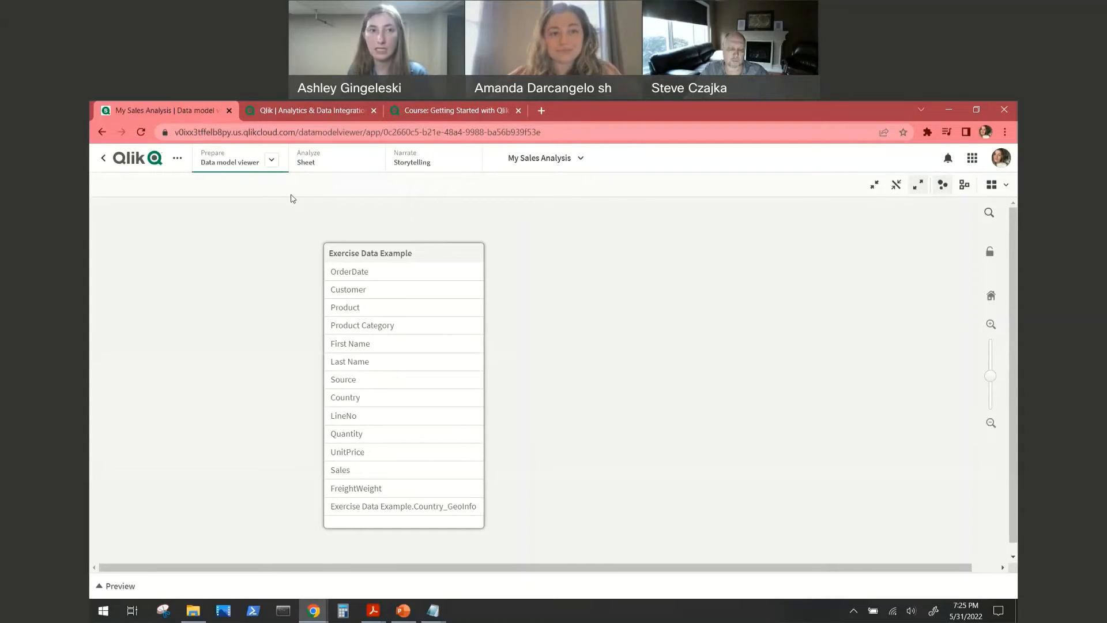
- Return to the data manager to view the Exercise Data Example table and open the app's analysis sheet
click(271, 164)
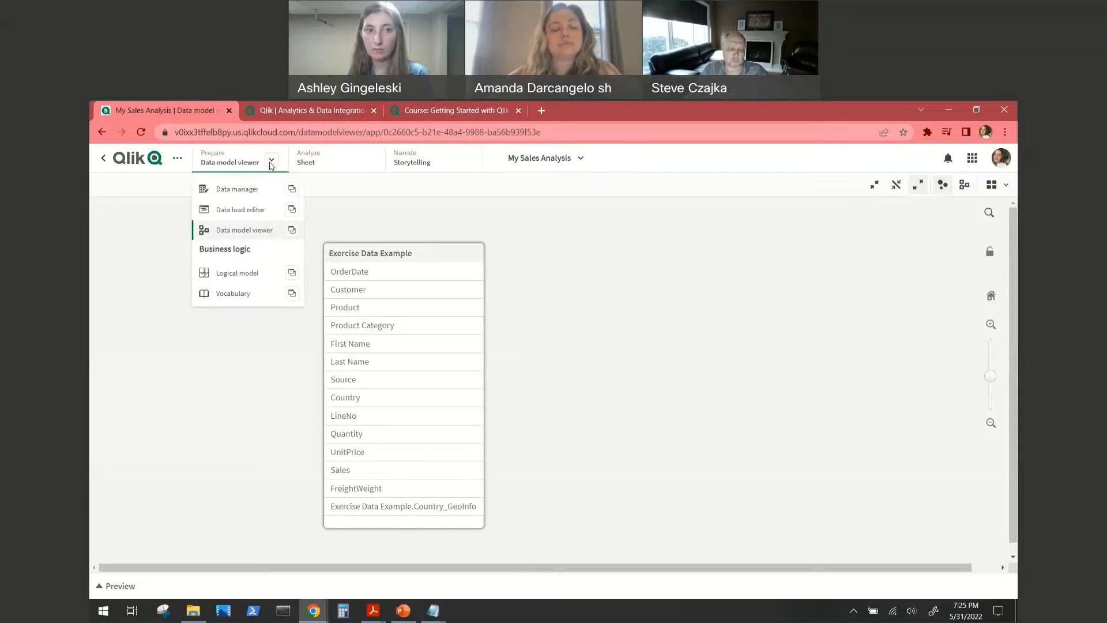
click(259, 194)
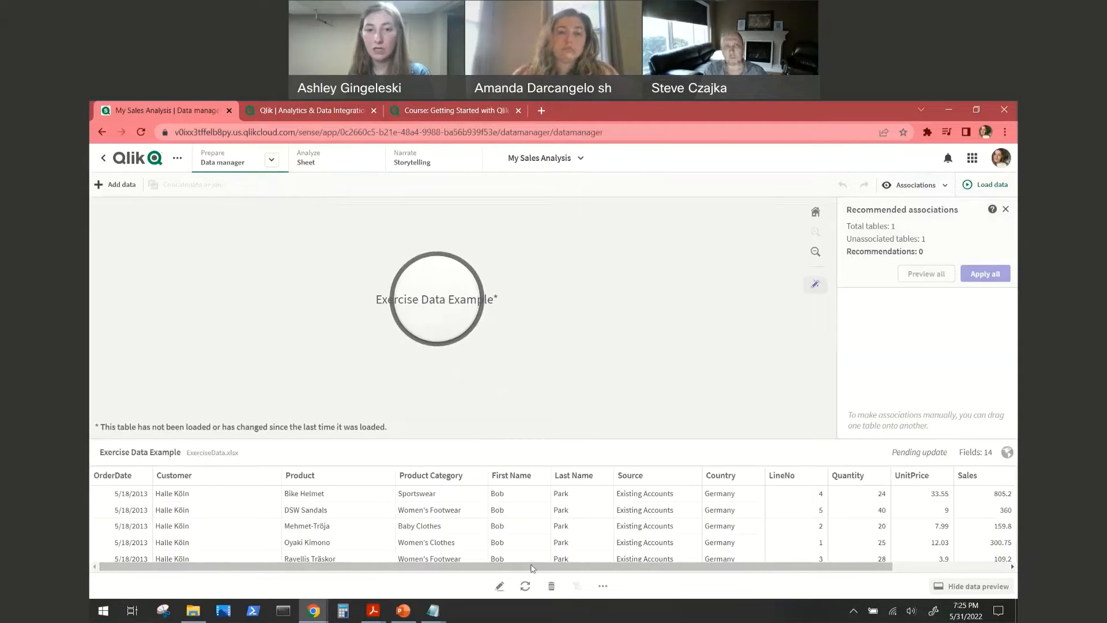
mouse_move(532, 568)
mouse_down()
mouse_move(655, 571)
mouse_move(520, 572)
mouse_up()
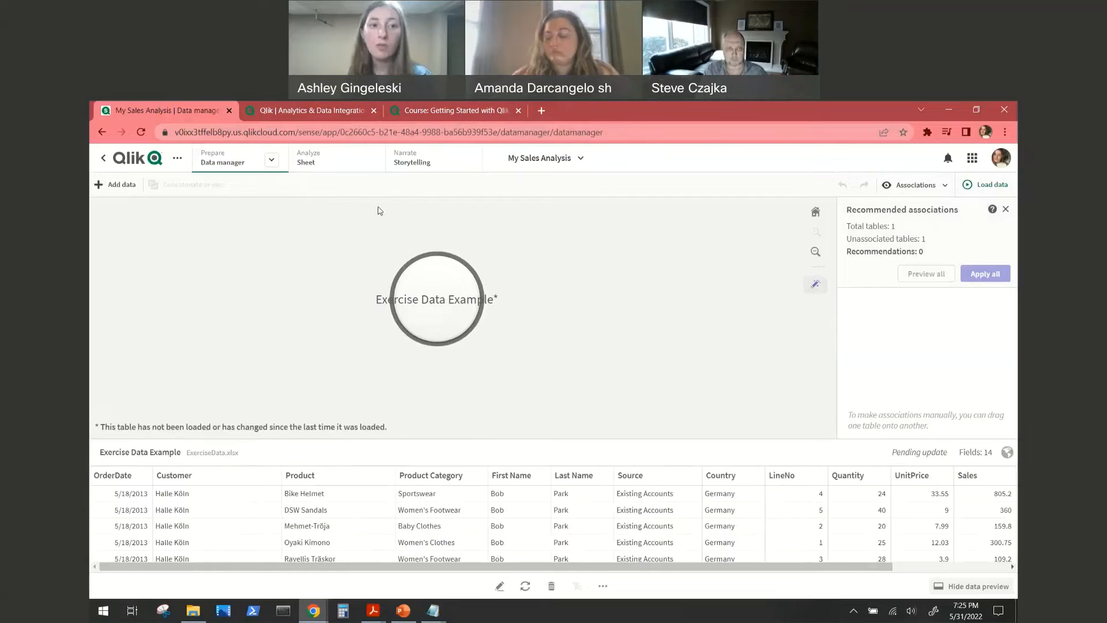
click(337, 166)
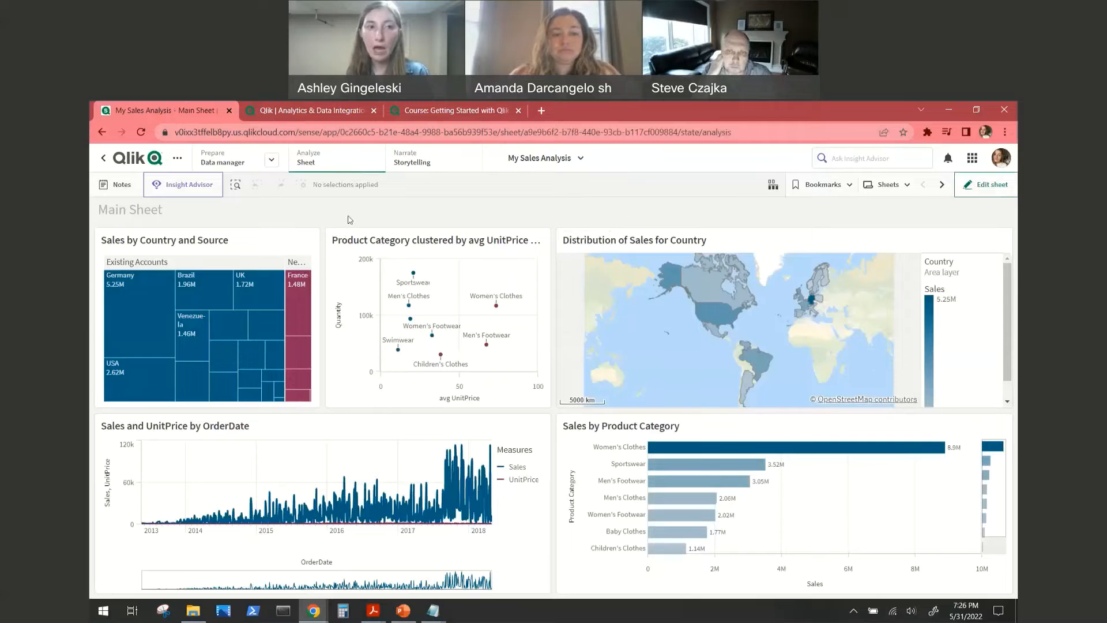
- Open Insight Advisor and examine the full list of available analysis types
click(195, 188)
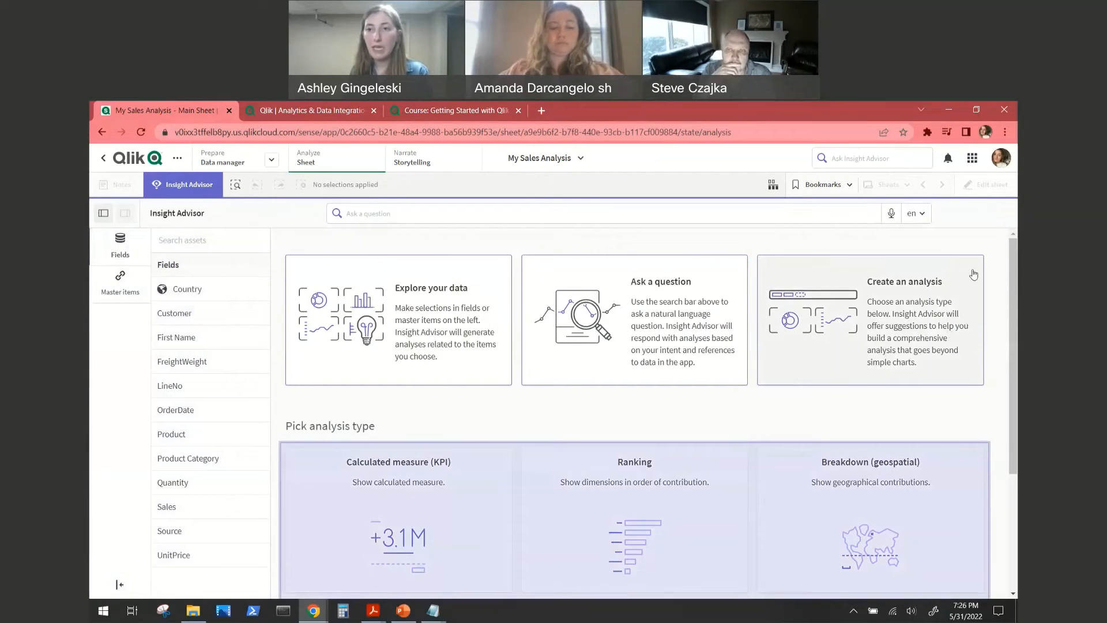
drag(1012, 261, 1010, 405)
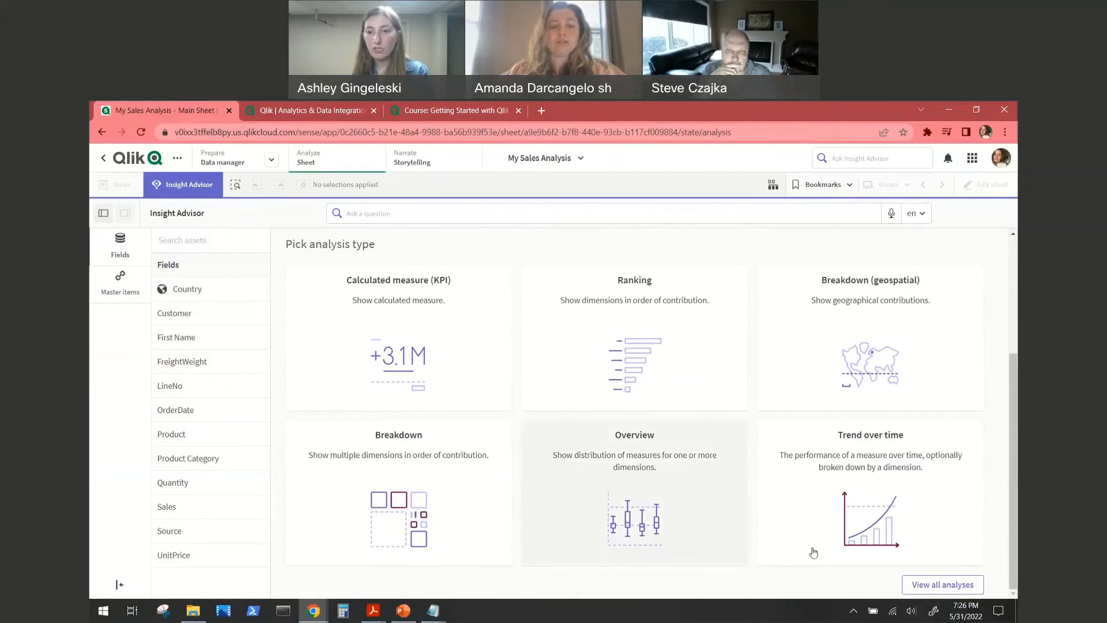
click(941, 586)
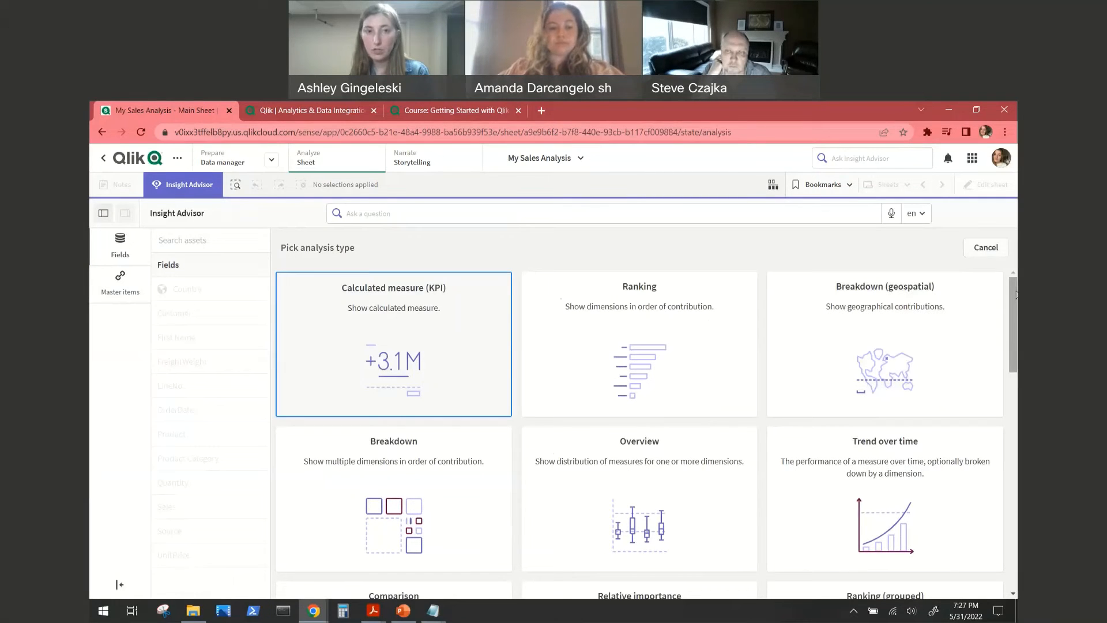
drag(1017, 295, 1015, 294)
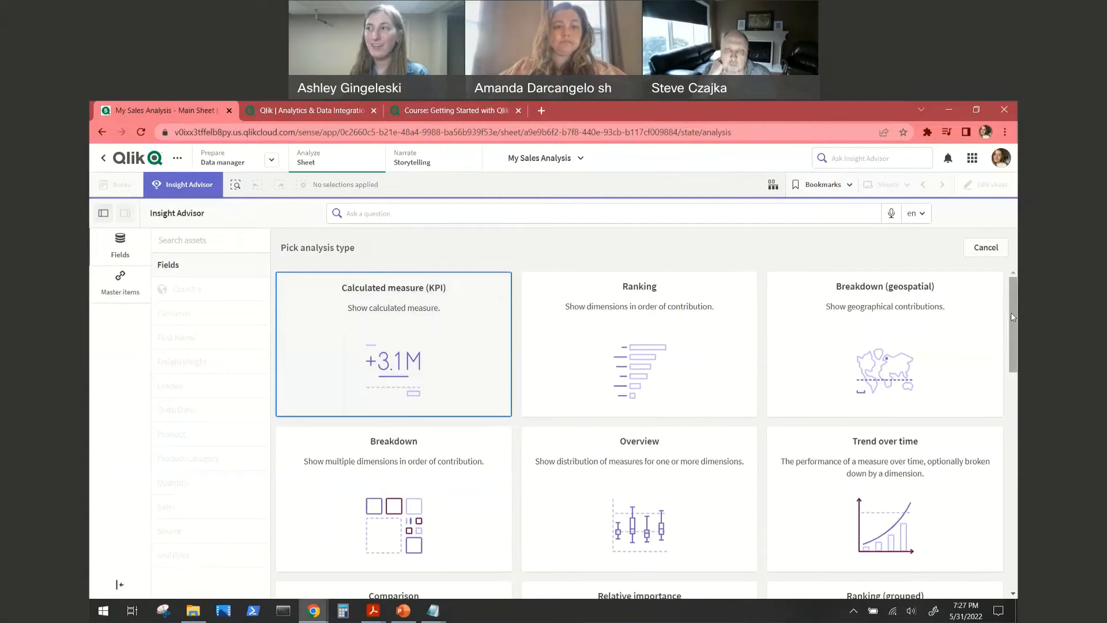
drag(1015, 312, 1008, 447)
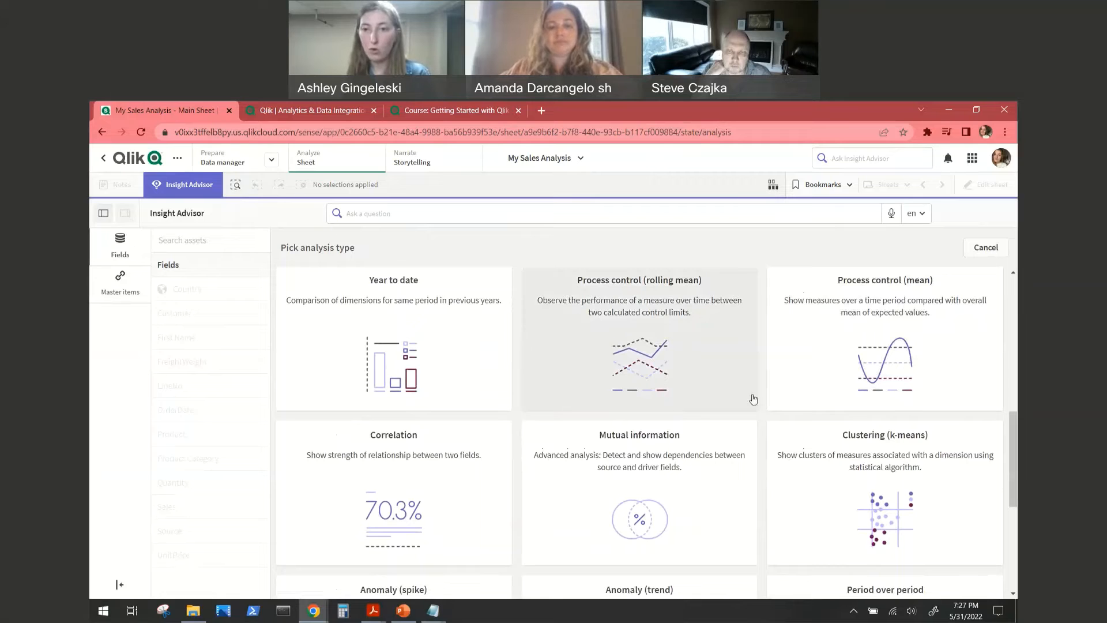
drag(1015, 466, 1015, 469)
scroll(1012, 476, down, 3)
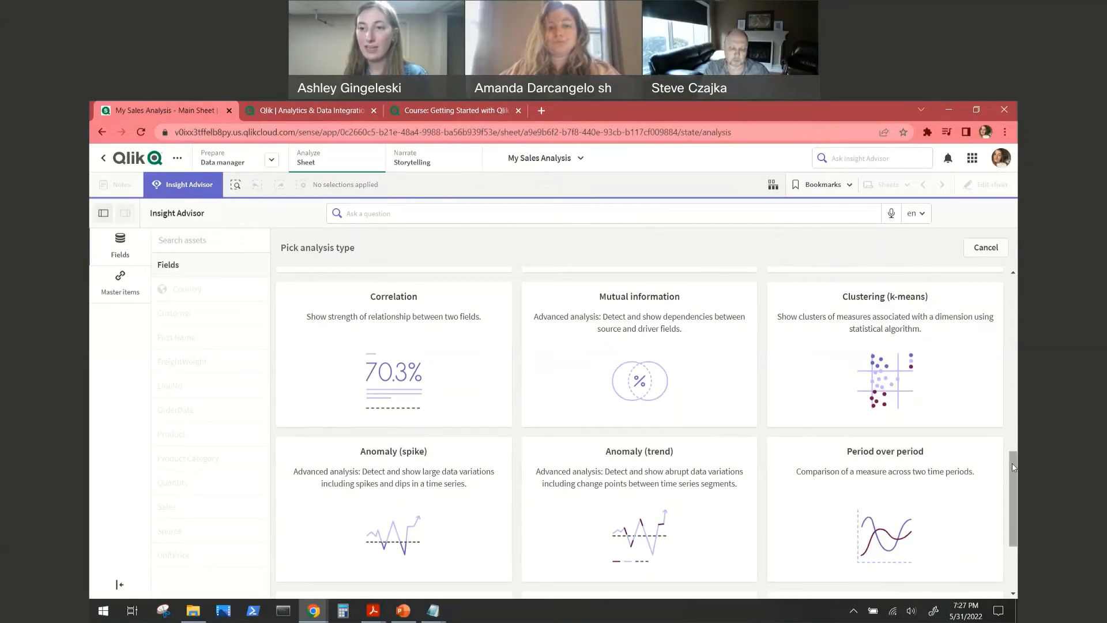
drag(1013, 464, 990, 323)
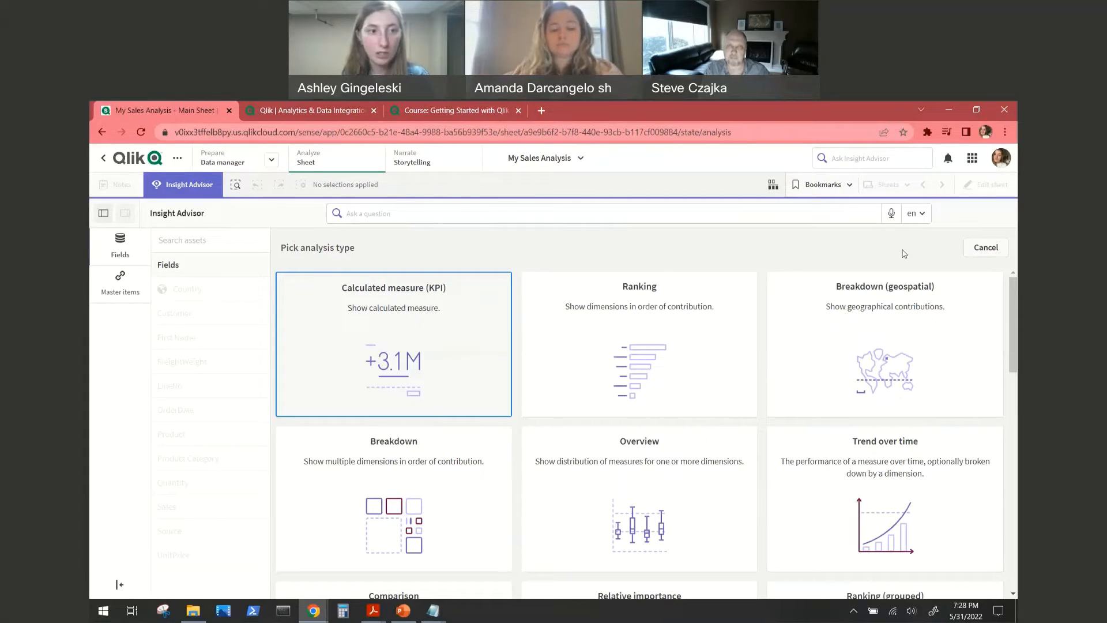
- Restart Insight Advisor from the Main Sheet and generate an auto-analysis of the Sales field
click(182, 186)
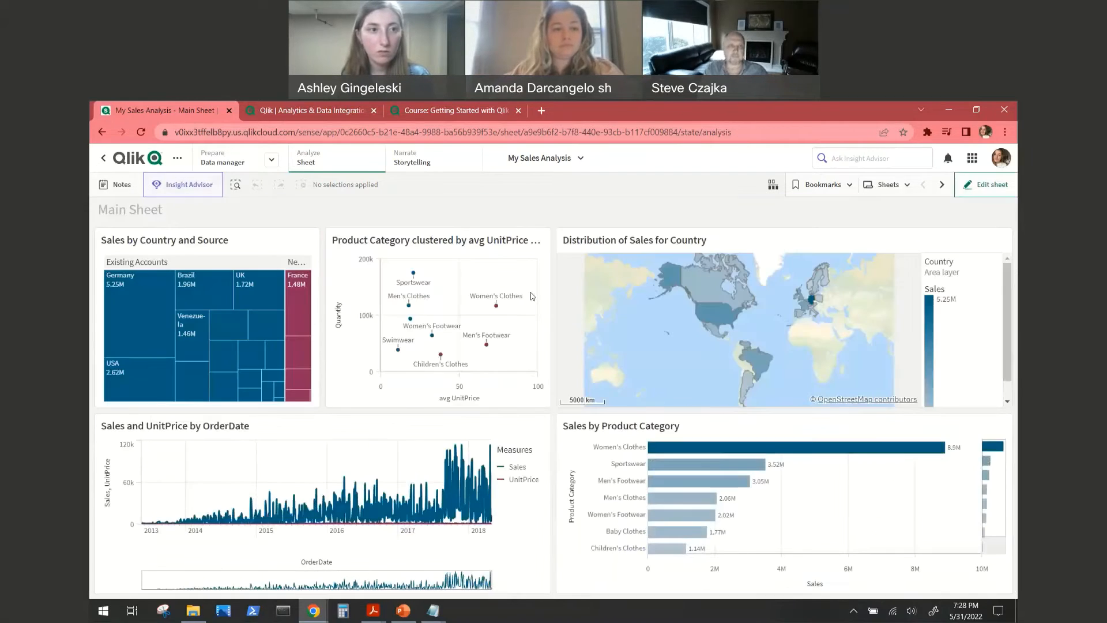
click(185, 187)
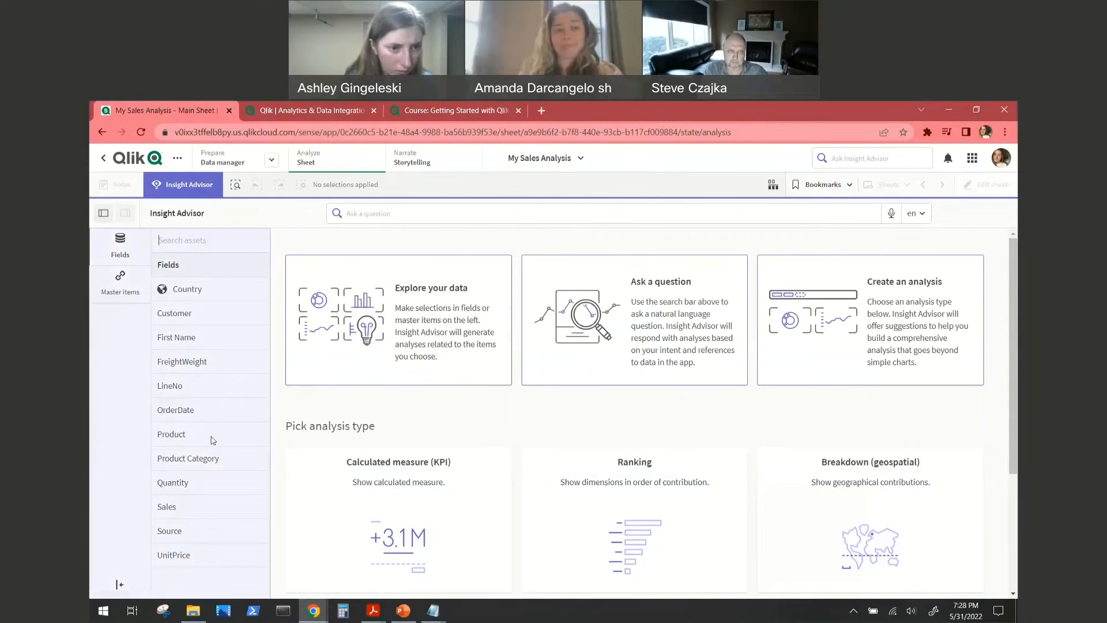
click(176, 508)
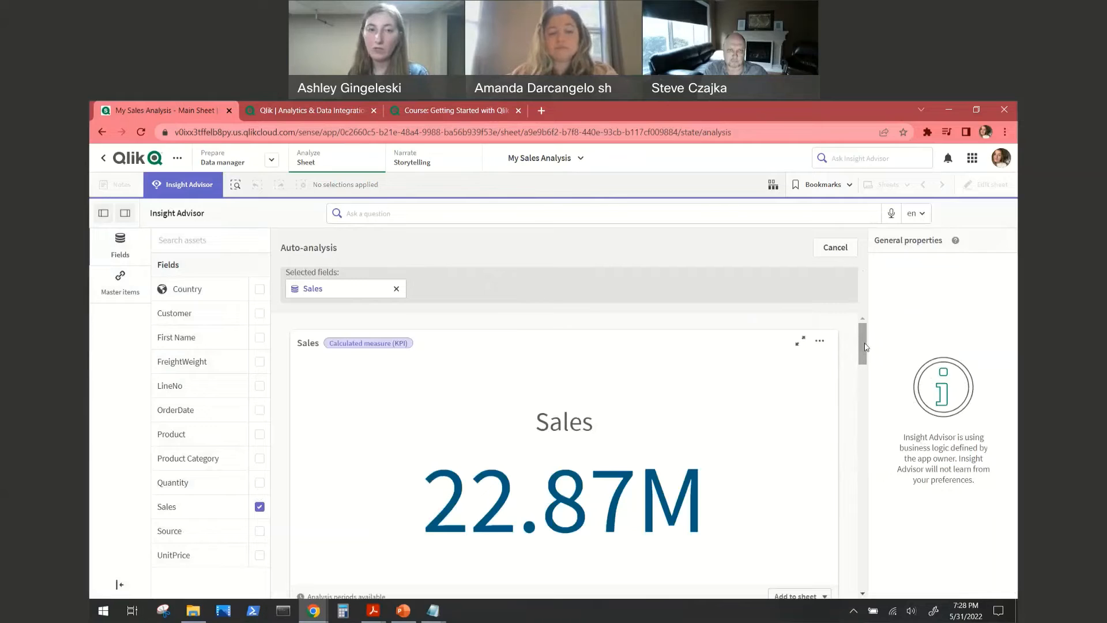
- Examine the Sales auto-analysis charts, from the KPI through the additional ranking, geospatial, overview and trend results
scroll(868, 347, down, 1)
scroll(867, 351, up, 1)
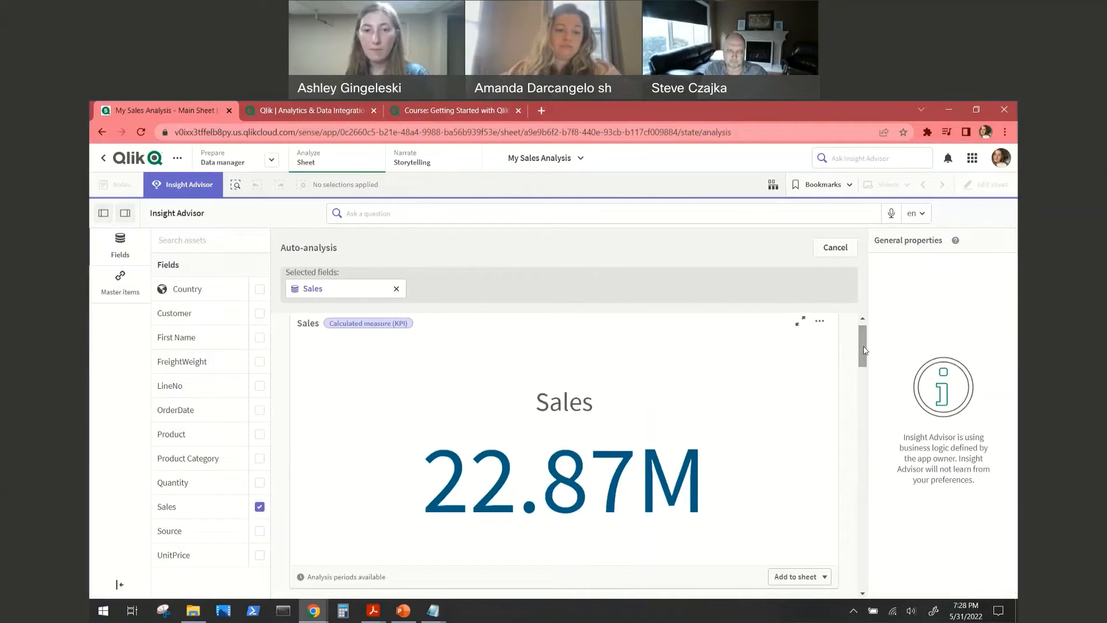
scroll(869, 346, up, 1)
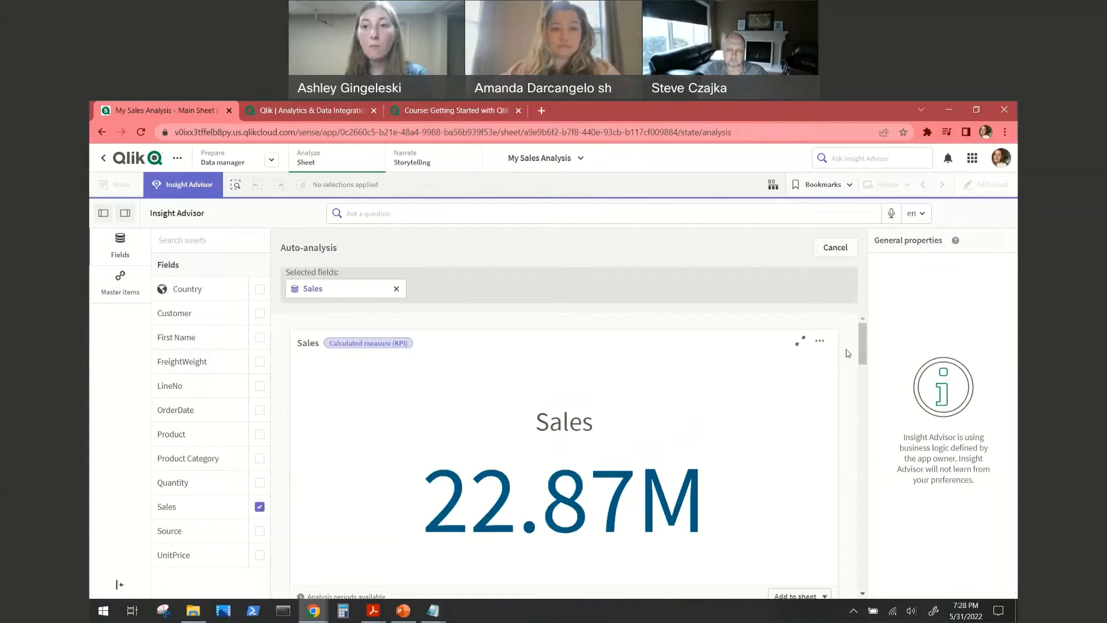
scroll(848, 349, down, 1)
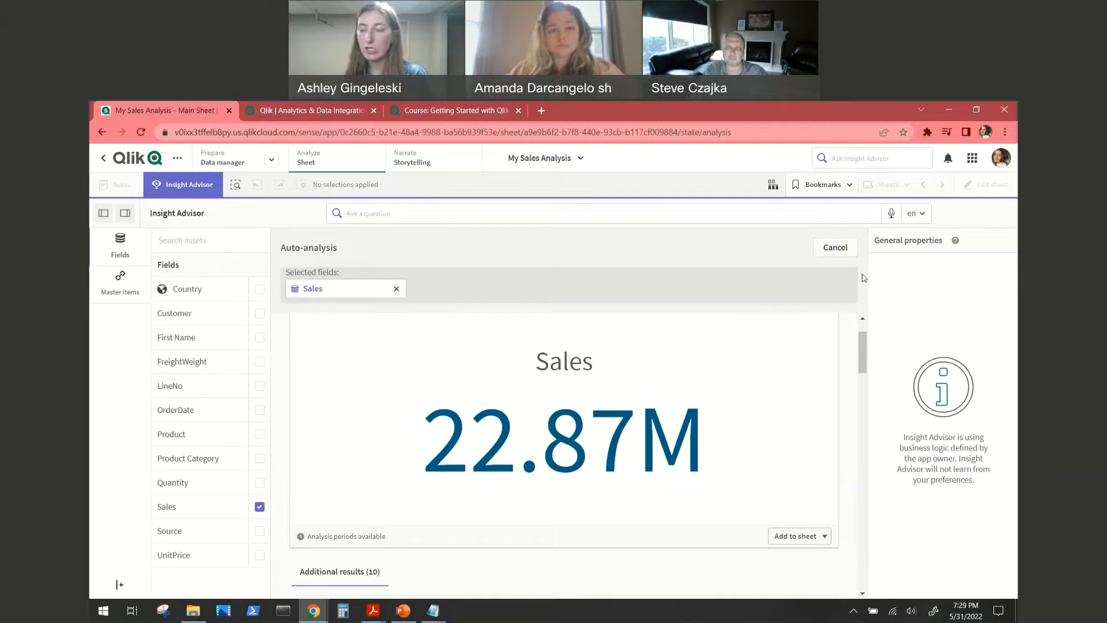
drag(863, 355, 867, 402)
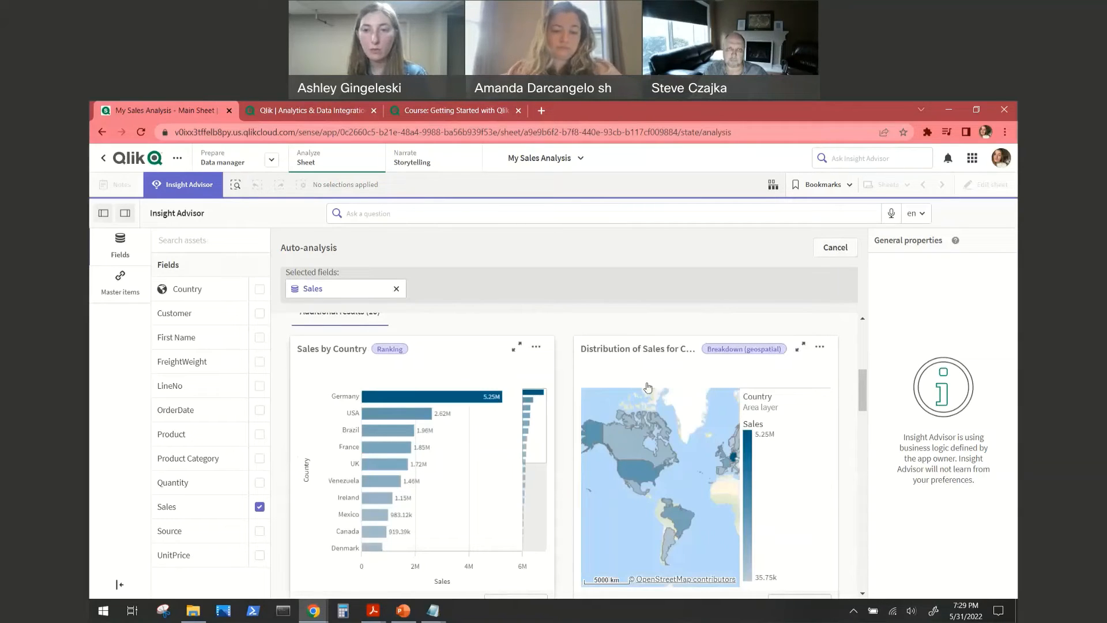
drag(864, 384, 865, 481)
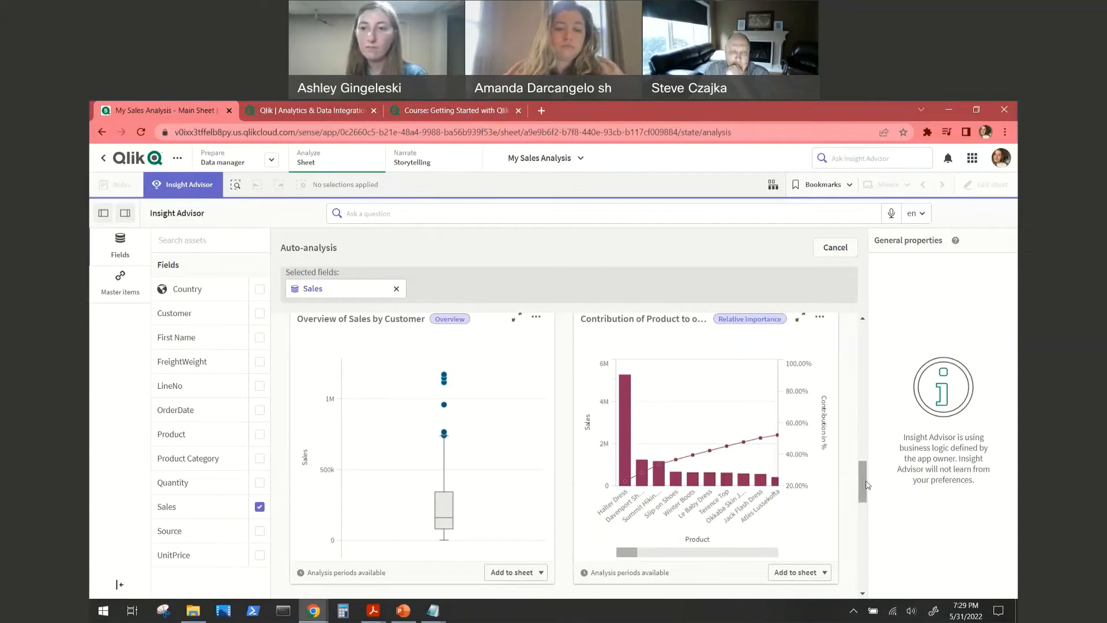
drag(867, 485, 865, 503)
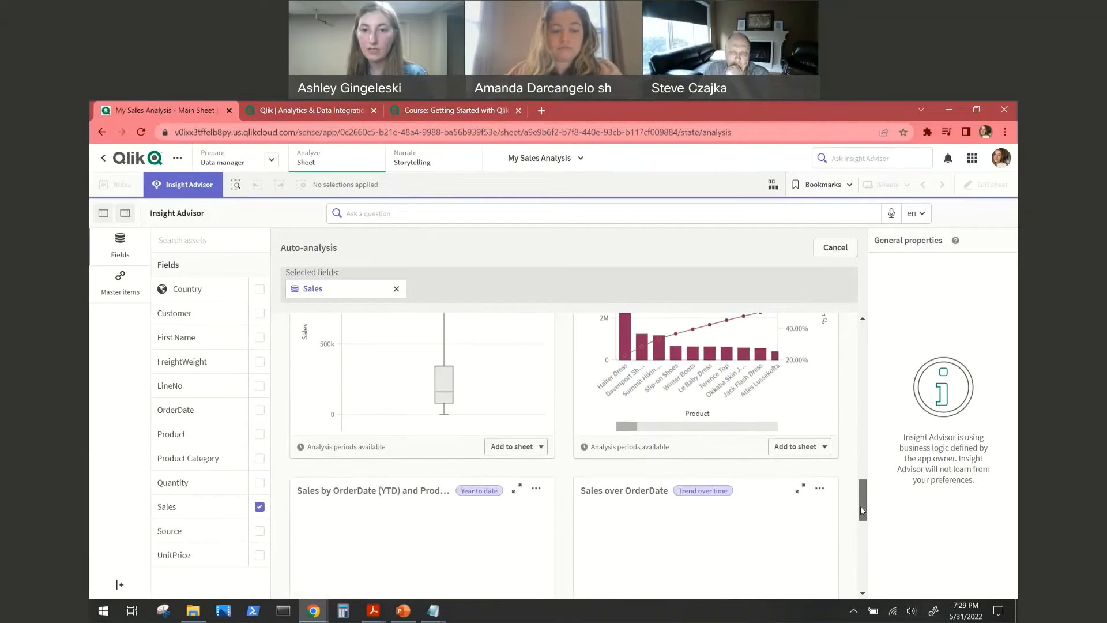
scroll(845, 489, down, 3)
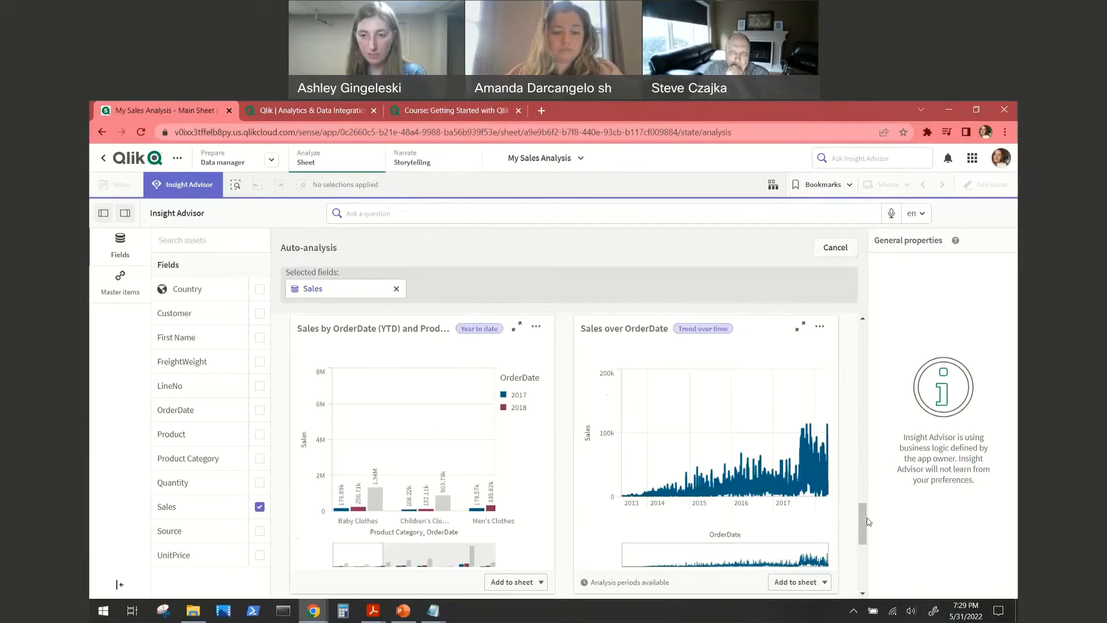
drag(865, 521, 860, 572)
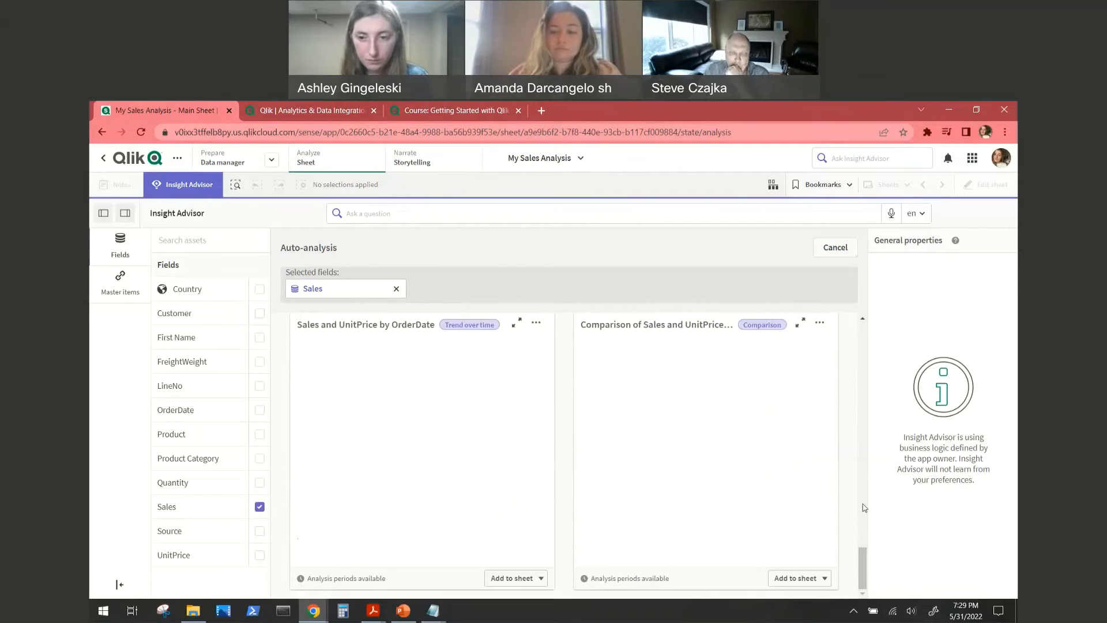
scroll(854, 539, up, 5)
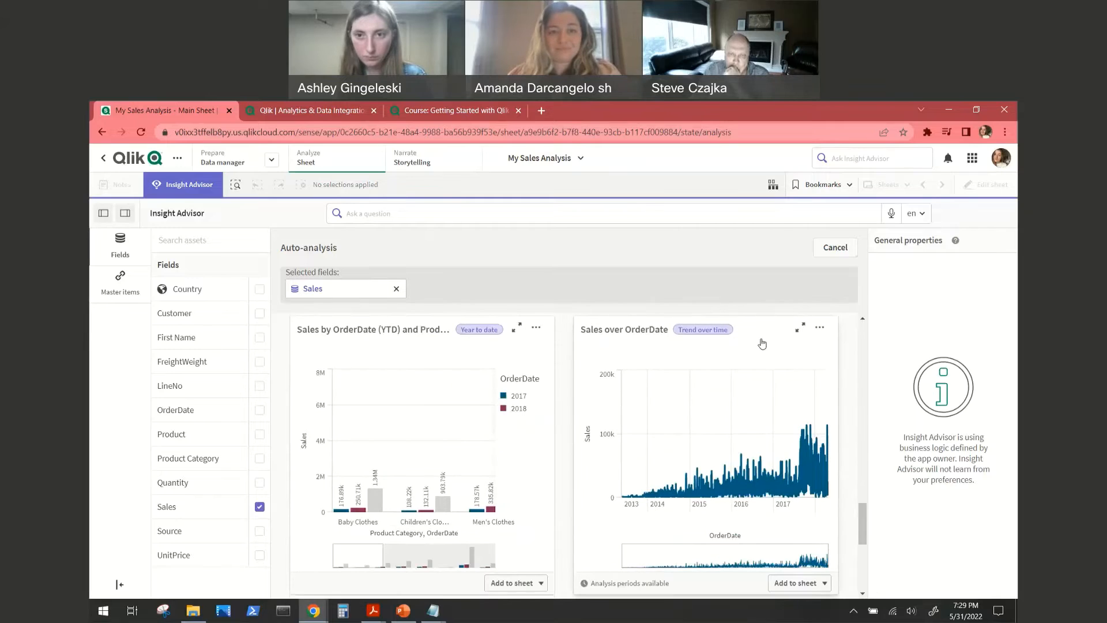
- Select the Sales over OrderDate chart and examine the OrderDate dimension details in its analysis properties
click(762, 344)
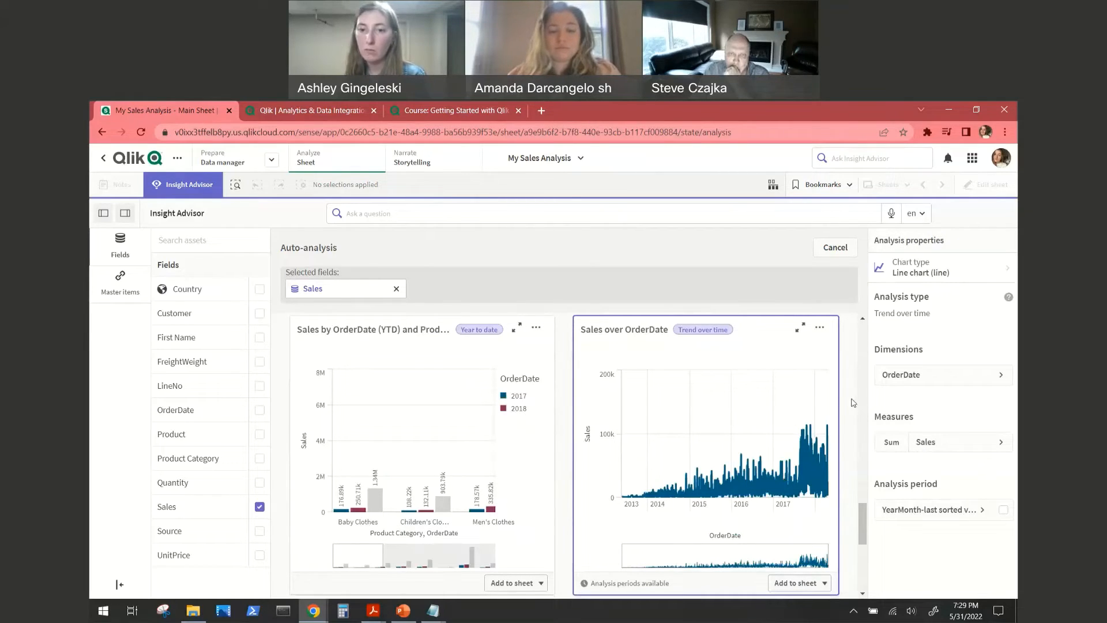
scroll(854, 408, down, 2)
scroll(860, 405, up, 2)
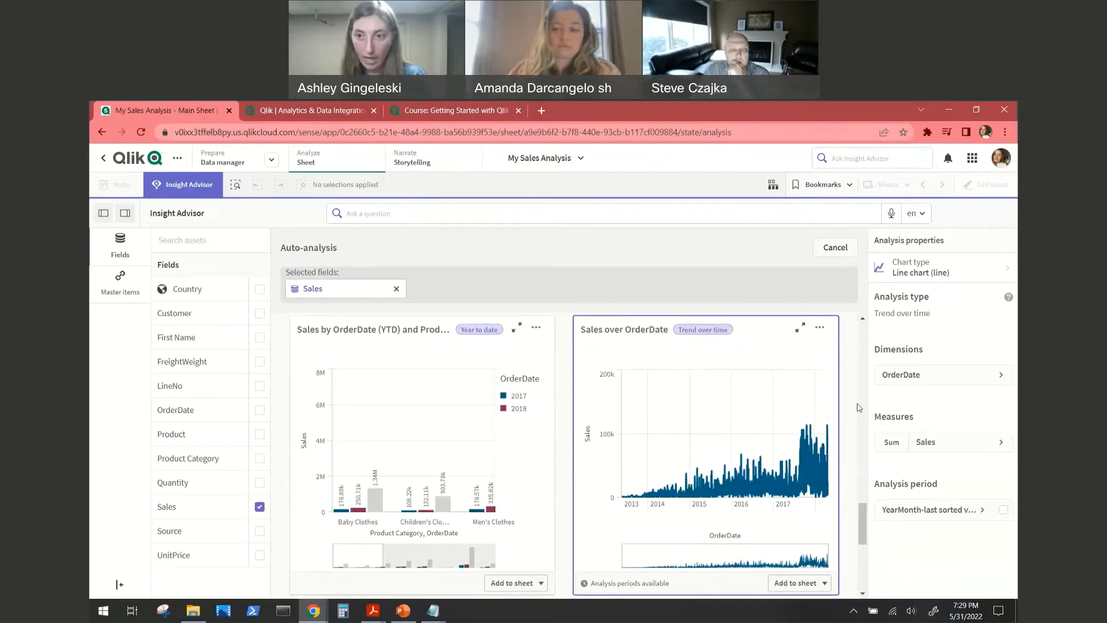
click(1002, 376)
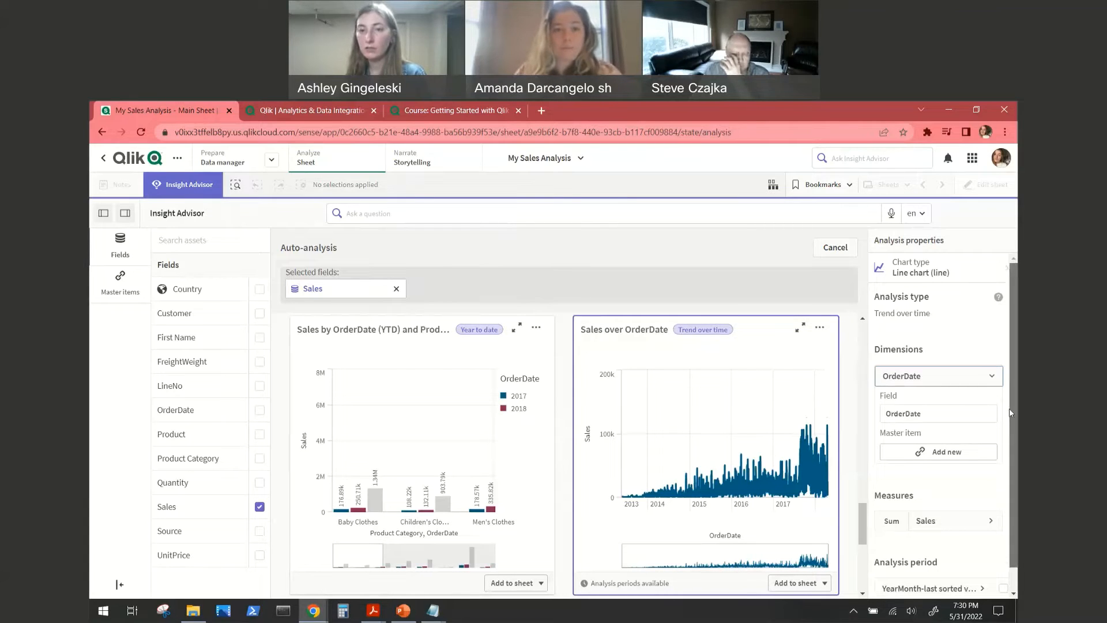
scroll(1006, 393, down, 1)
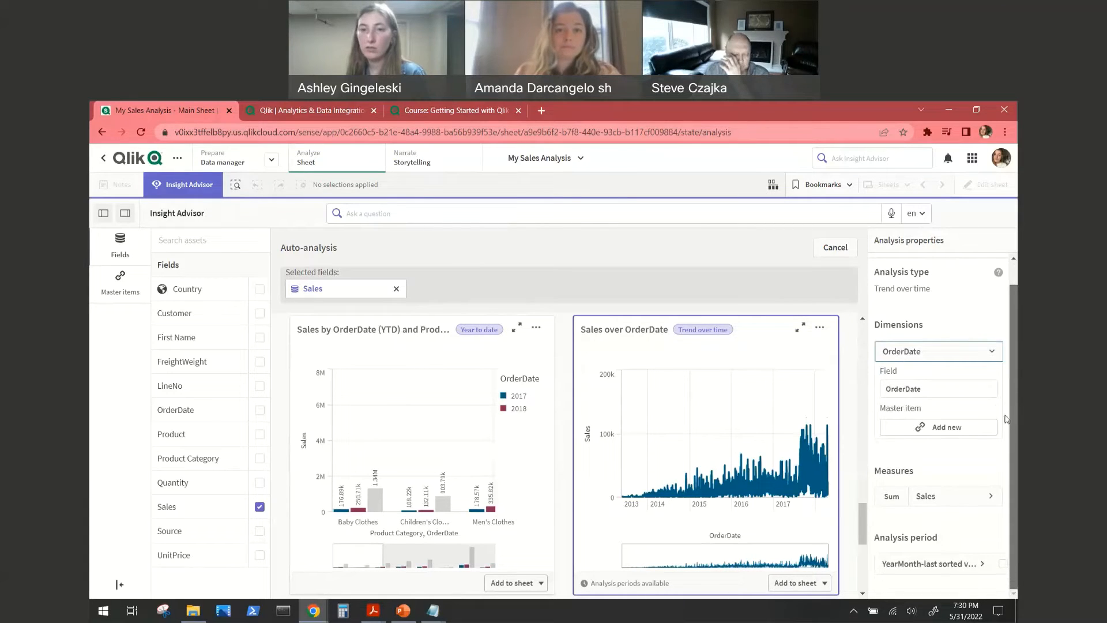
click(985, 357)
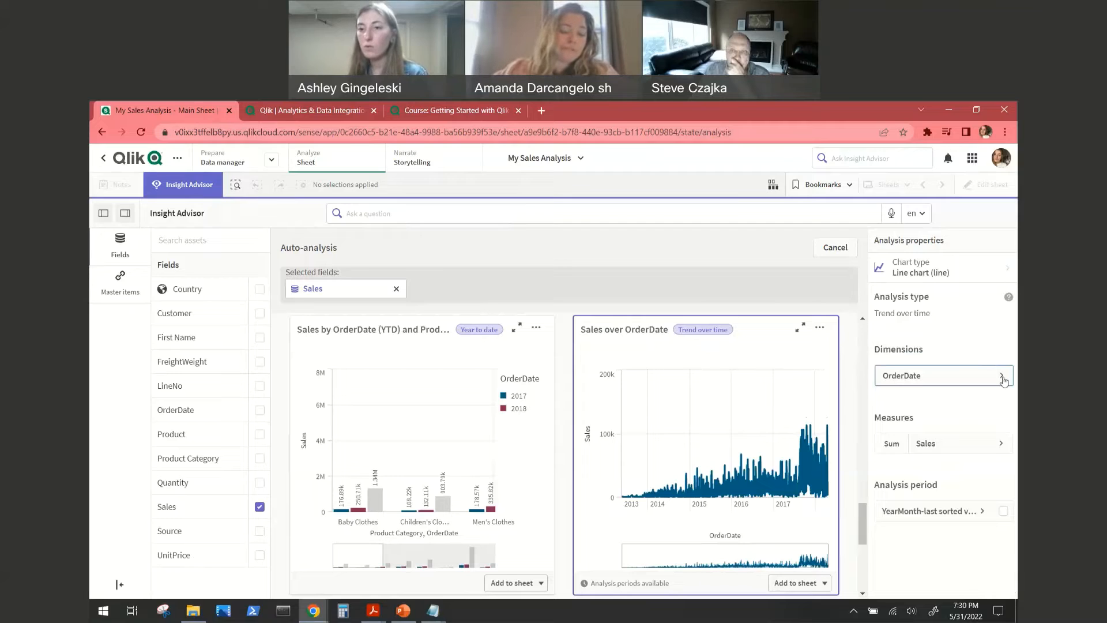
click(1003, 378)
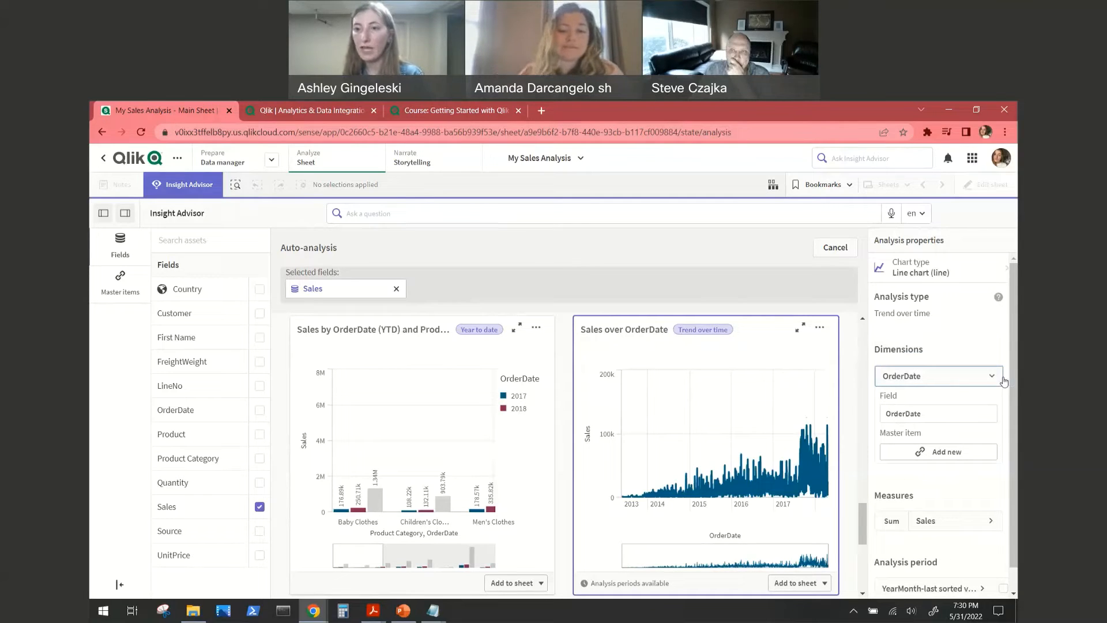
scroll(998, 453, down, 1)
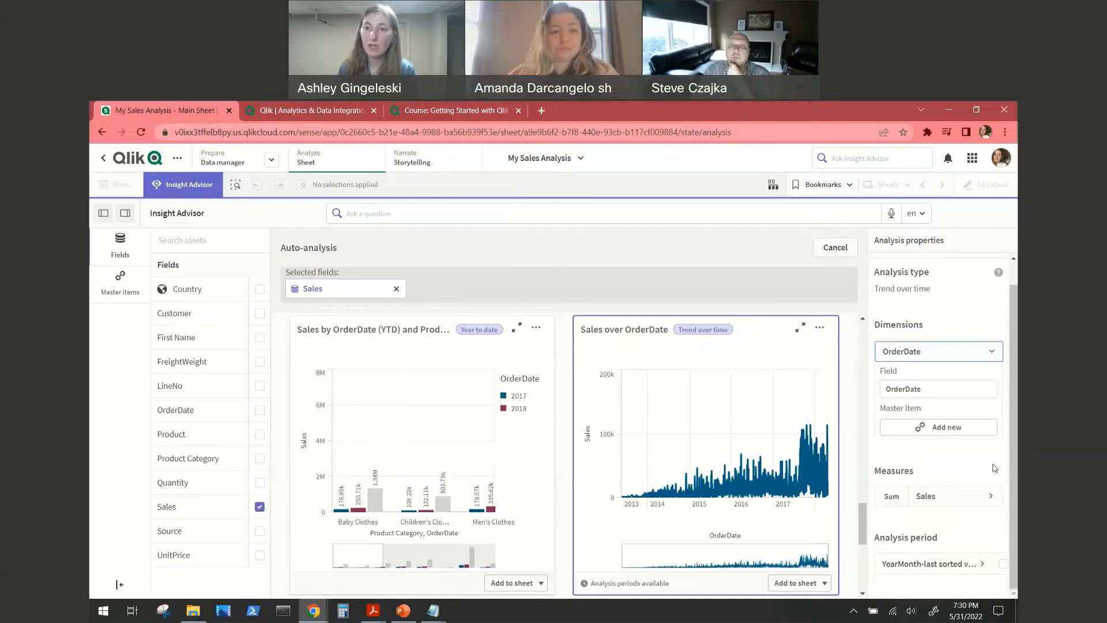
- Review the aggregation options for the chart's Sales measure and keep Sum
click(894, 498)
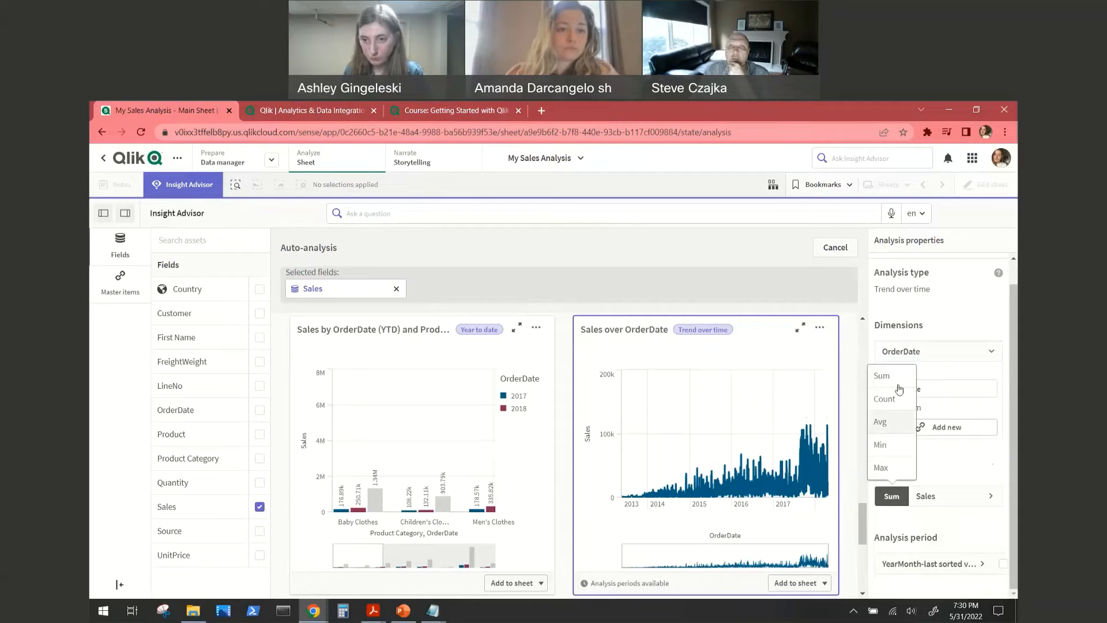
click(991, 466)
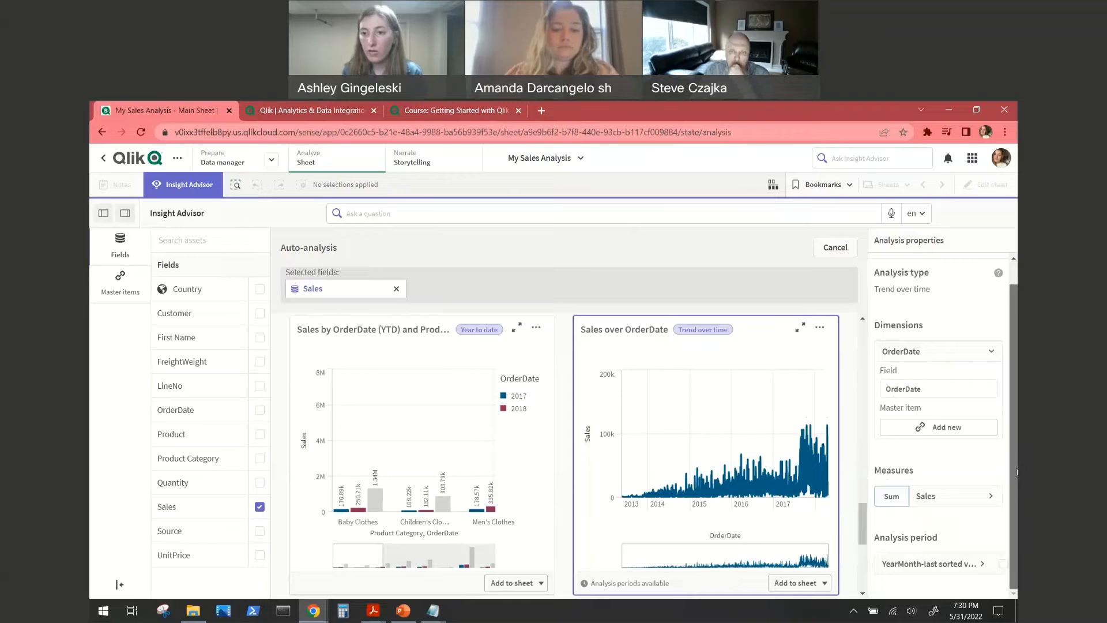
drag(1016, 447, 1013, 391)
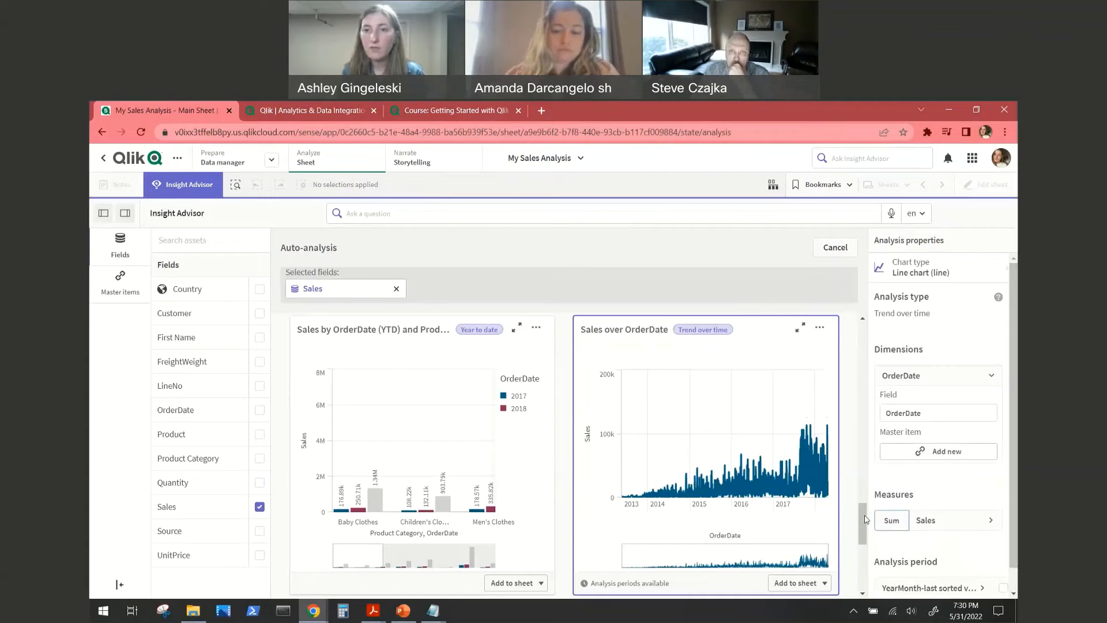
- Return to the start of the auto-analysis results and add the Quantity field to the analysis alongside Sales
drag(865, 520, 858, 329)
click(856, 348)
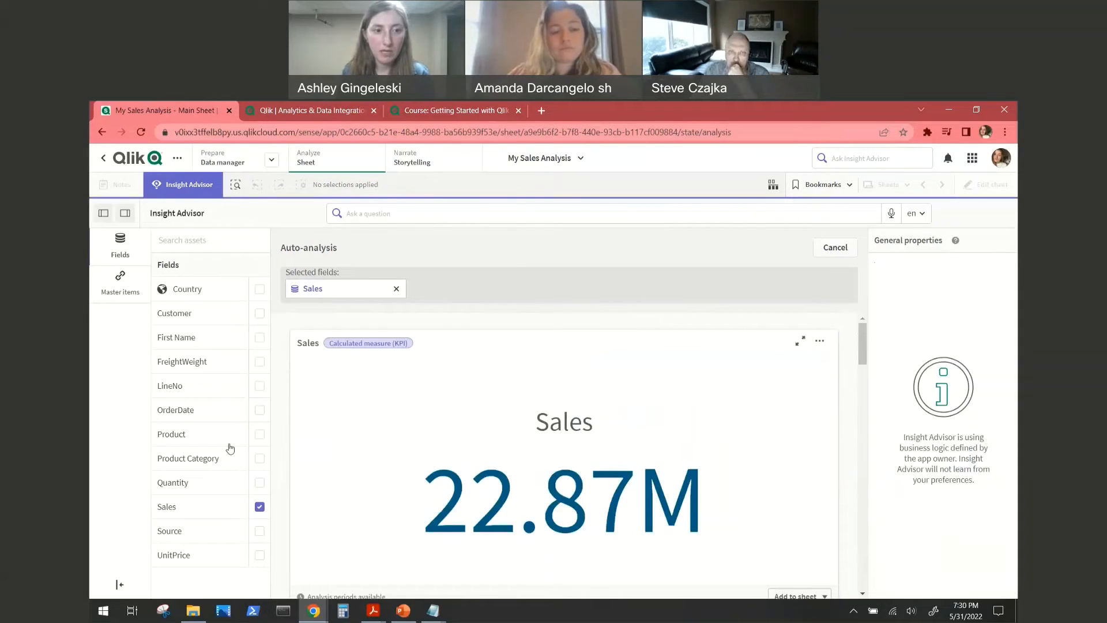
click(259, 483)
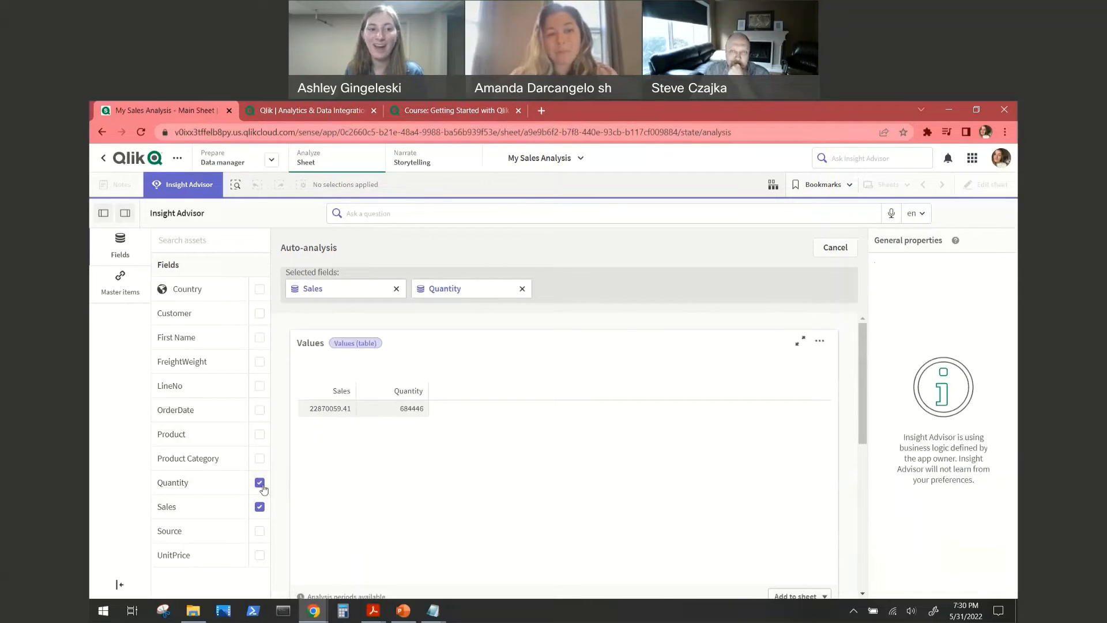
- Remove Quantity and Sales from the analysis and ask Insight Advisor "How many sales were there?" from the search history
click(260, 482)
click(260, 508)
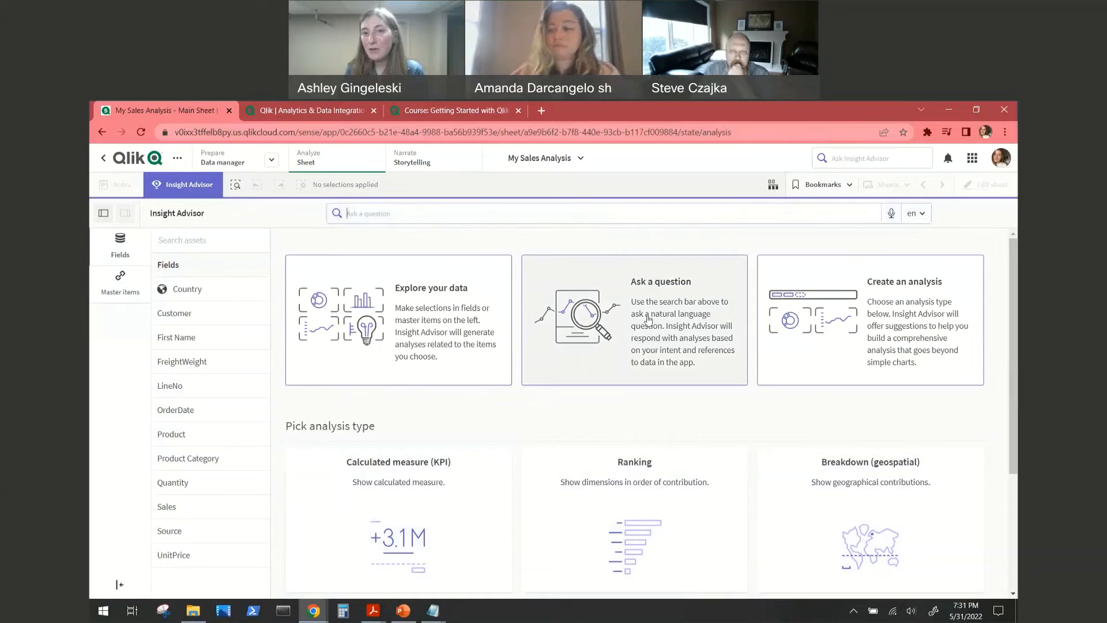
click(550, 211)
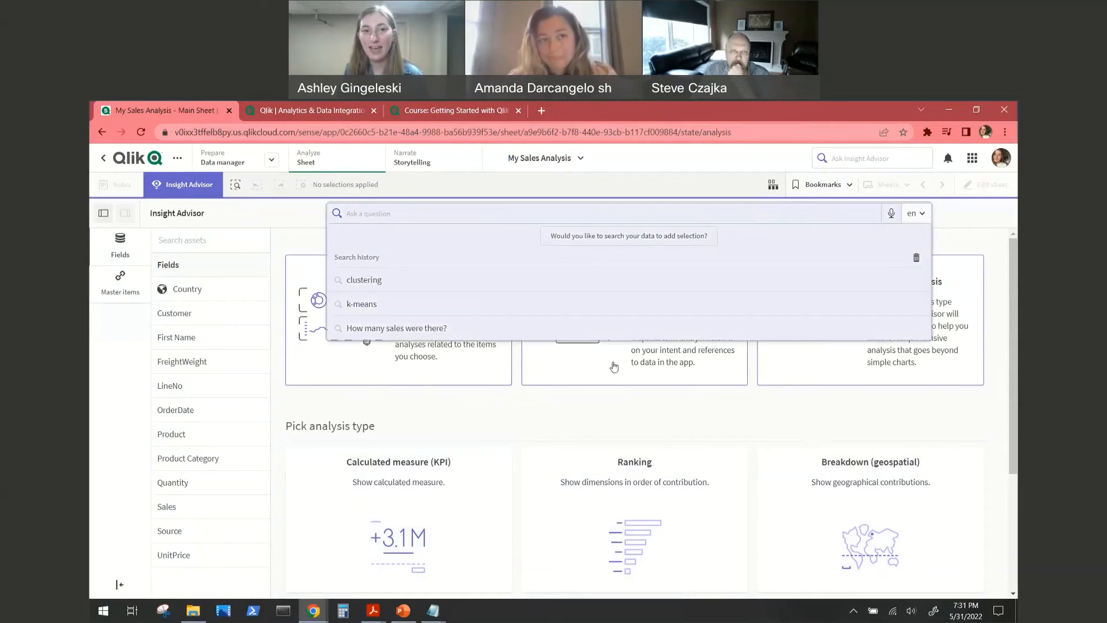
click(447, 330)
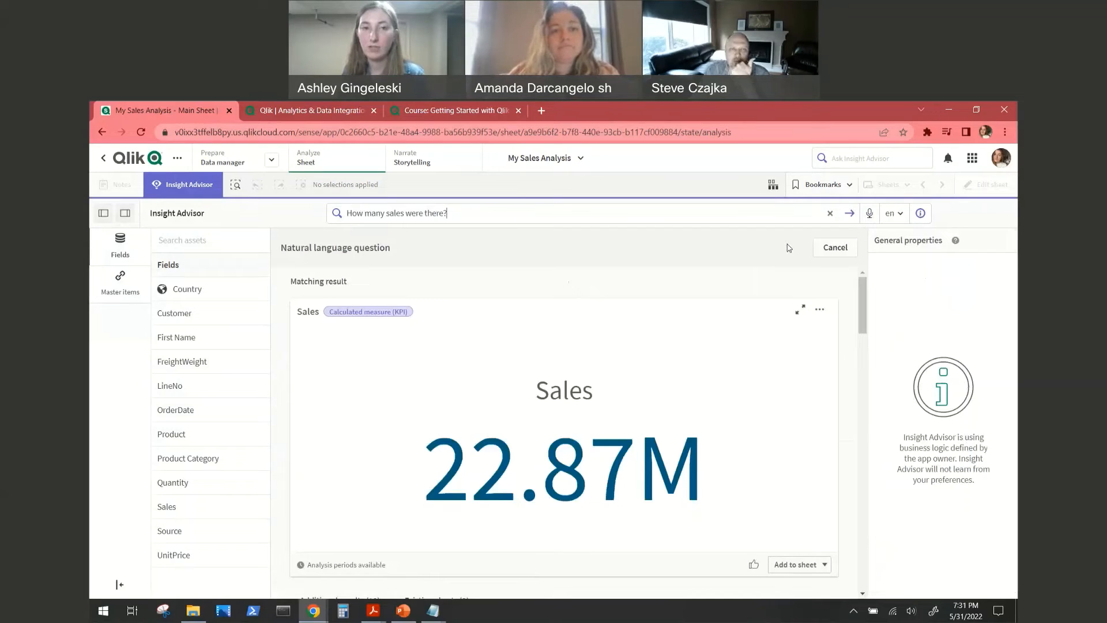
- Clear the question and leave Insight Advisor for the My custom charts sheet
click(830, 213)
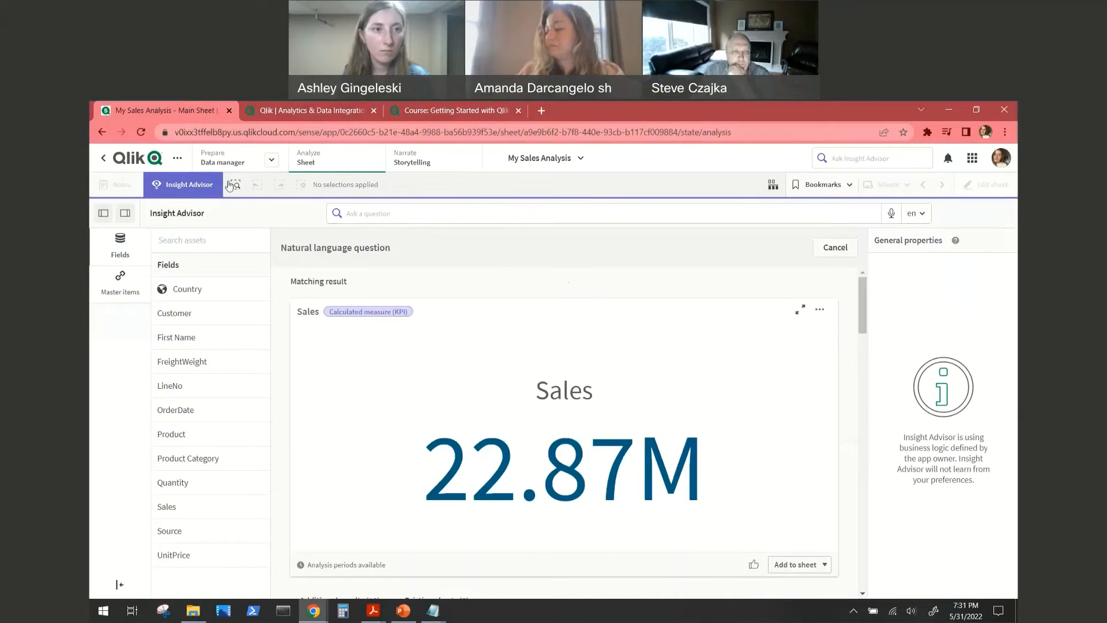
click(188, 190)
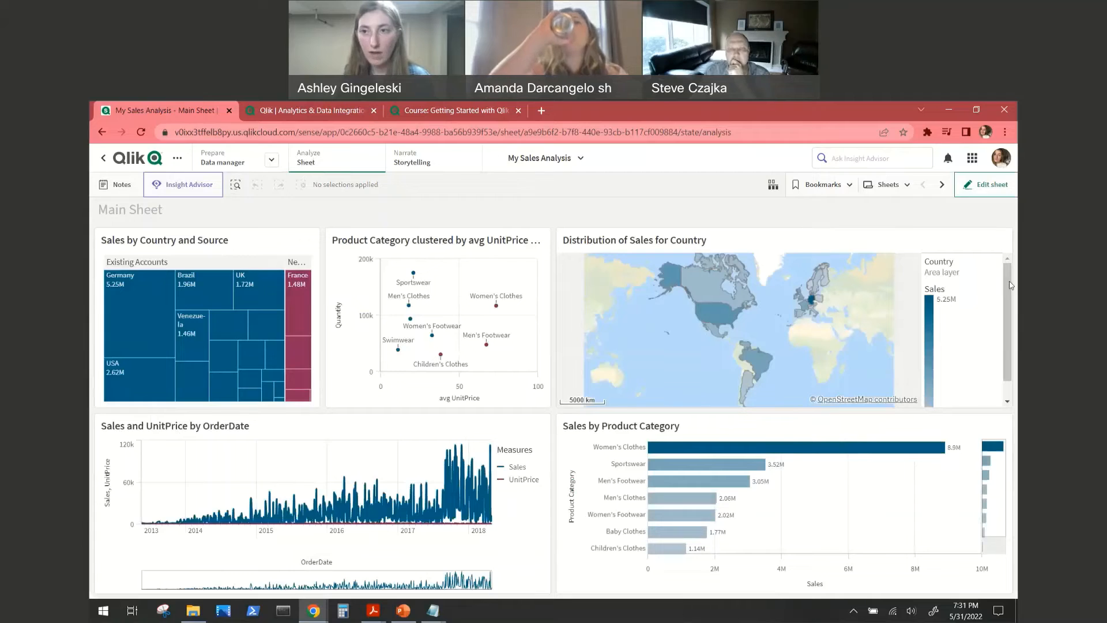
drag(1004, 283, 1012, 350)
click(910, 185)
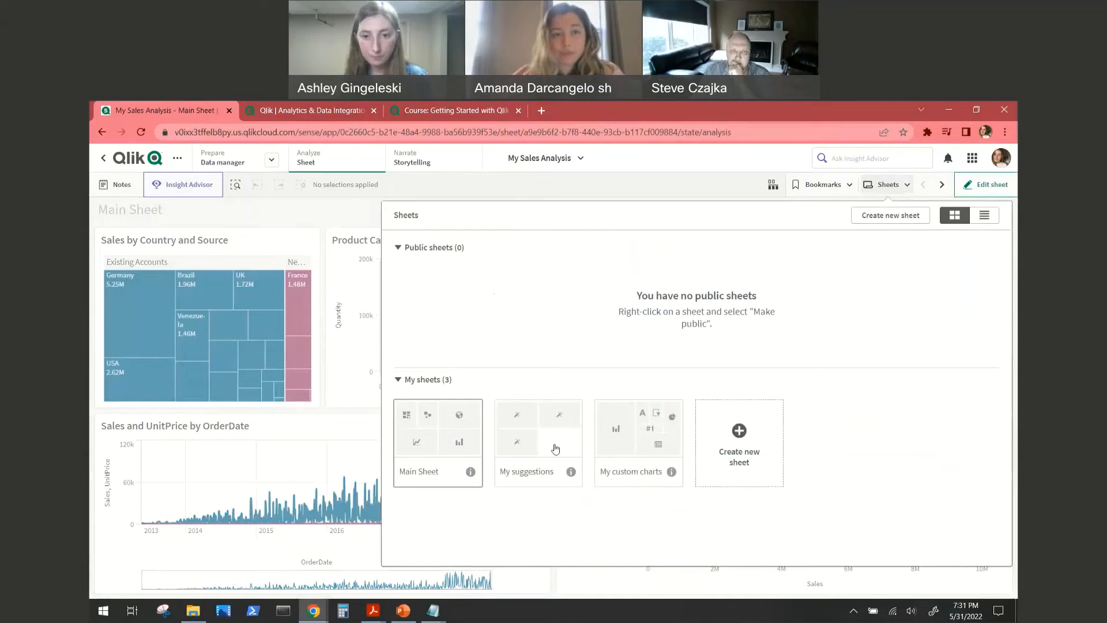
click(623, 441)
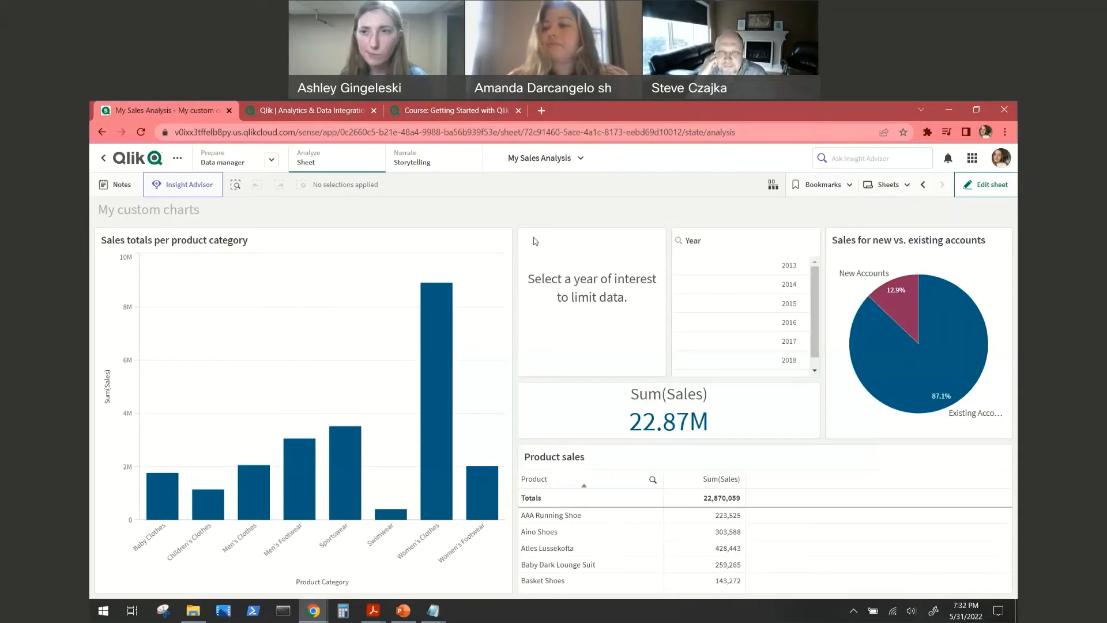
- Put the sheet in edit mode and try the resize handle on the edge of the Sales totals per product category chart
click(993, 185)
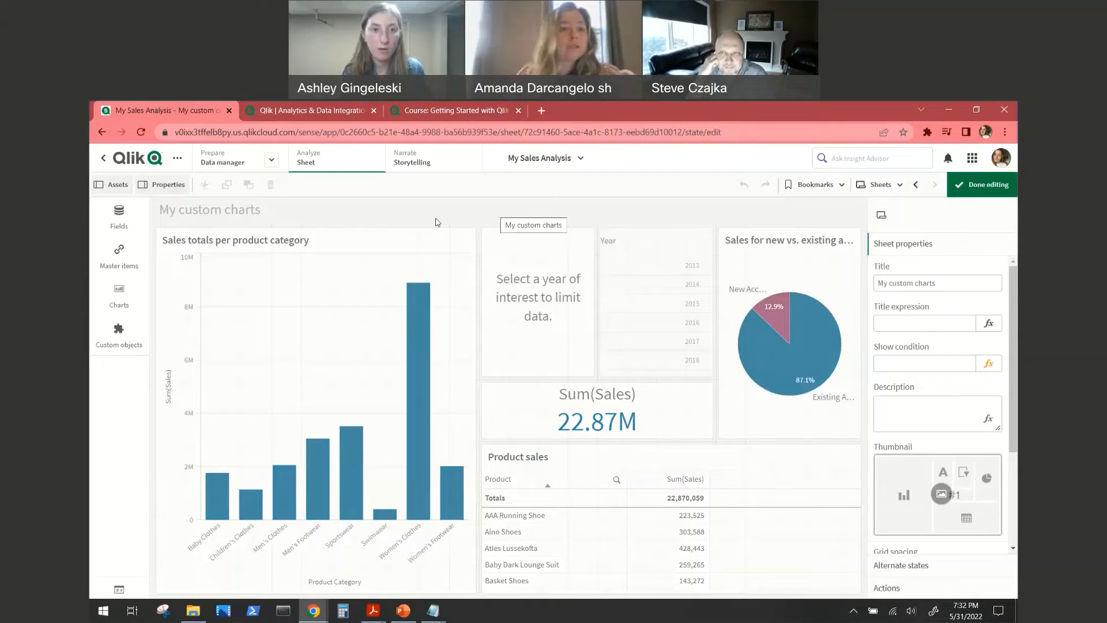
click(475, 247)
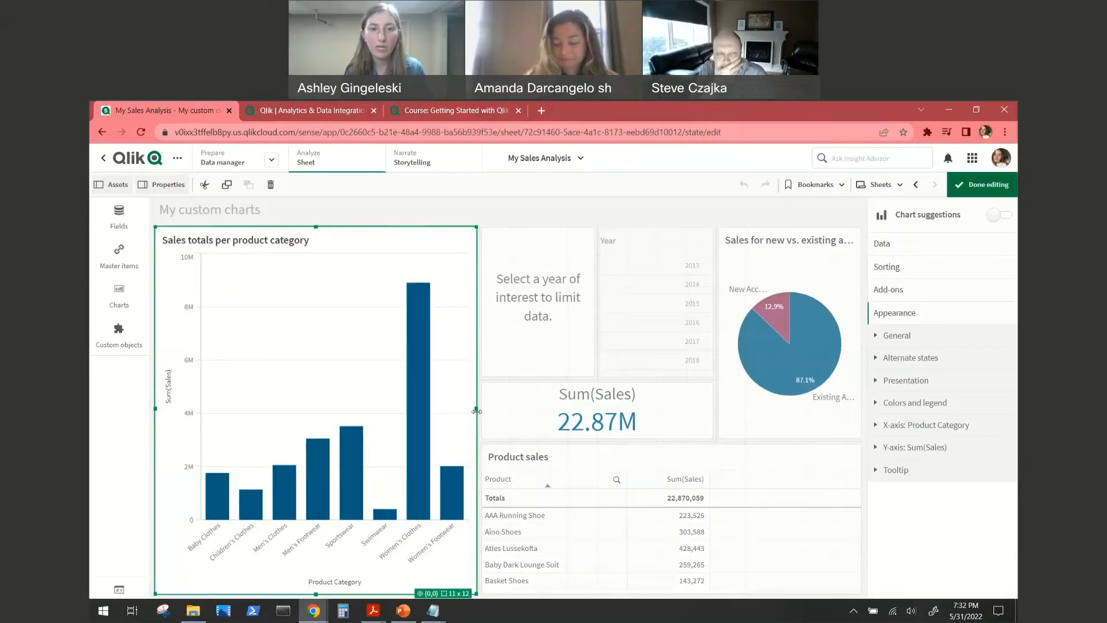
mouse_move(476, 410)
mouse_down()
mouse_move(349, 402)
mouse_move(476, 411)
mouse_up()
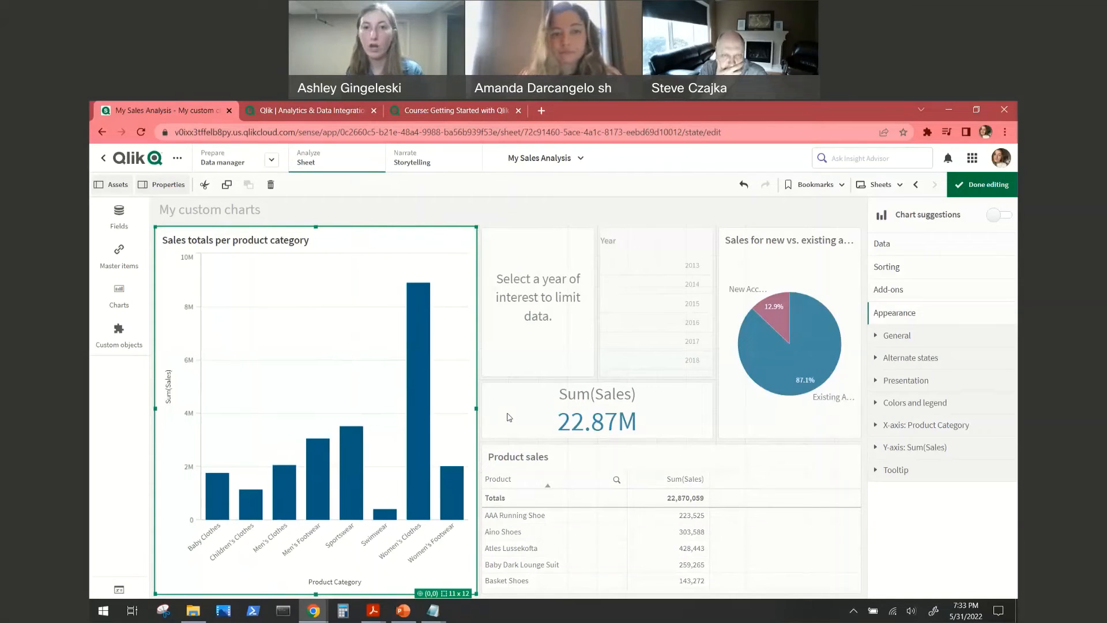
click(643, 214)
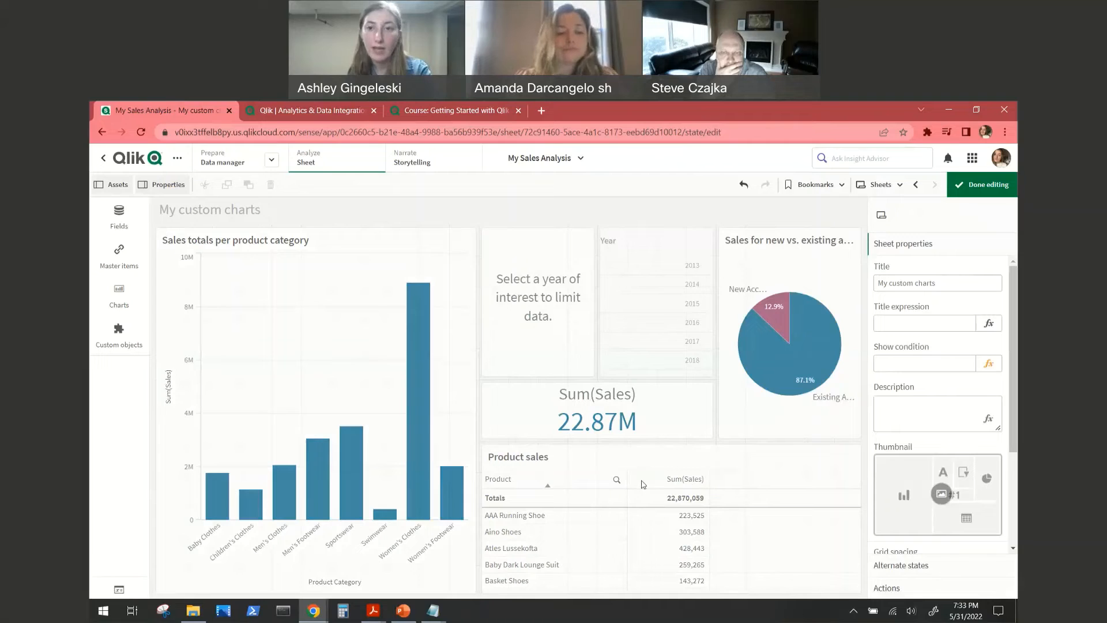
- Select the Sales for new vs. existing accounts pie chart and review its title and General appearance settings
click(808, 265)
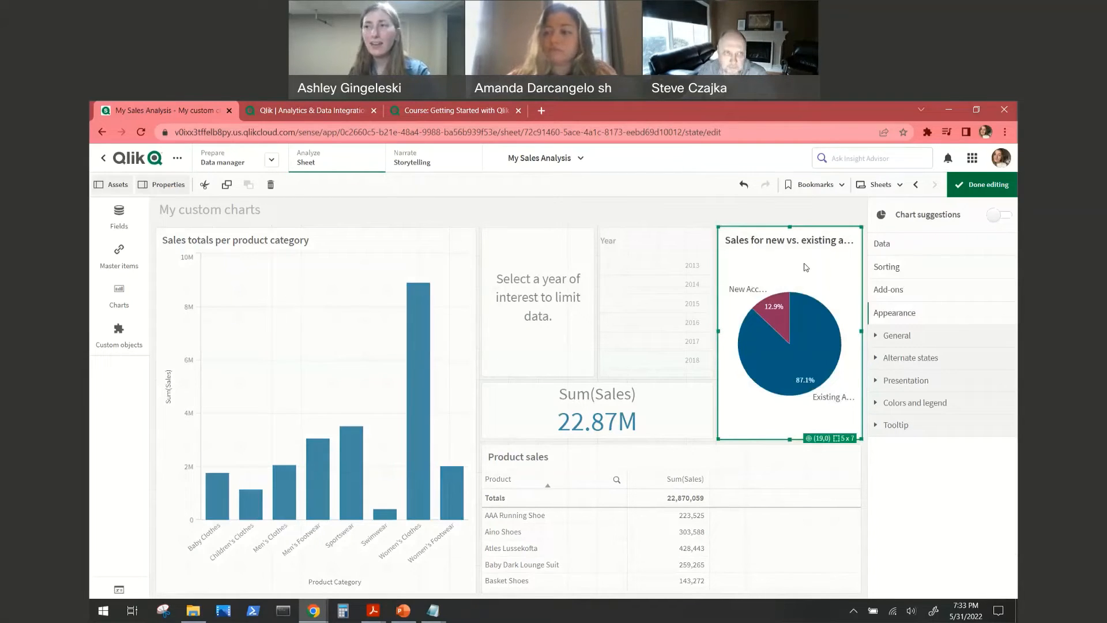
click(806, 241)
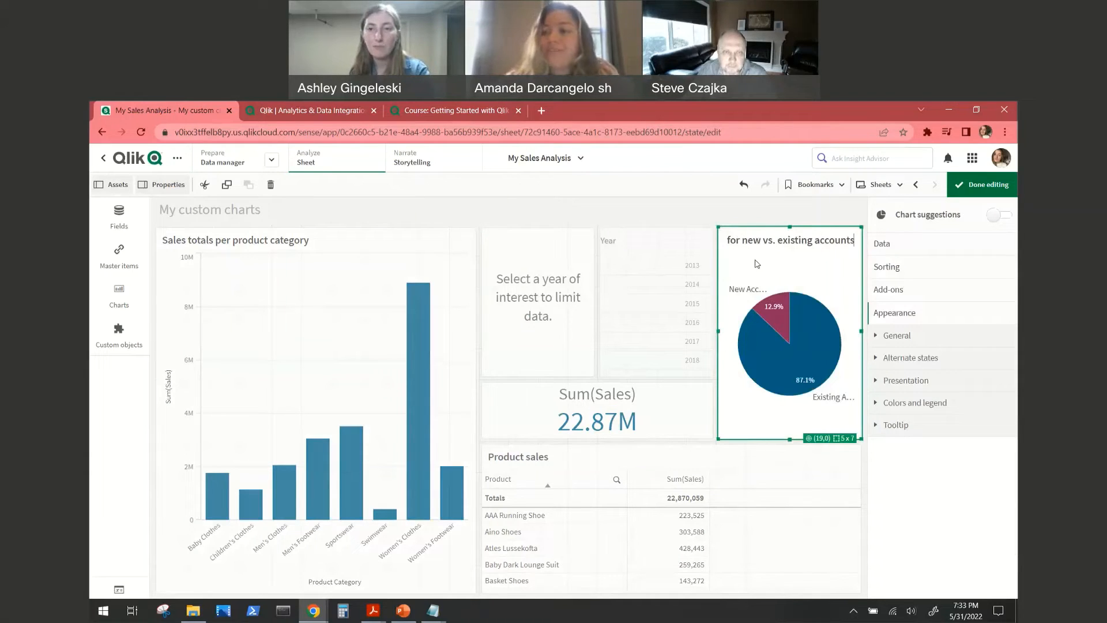
key(Return)
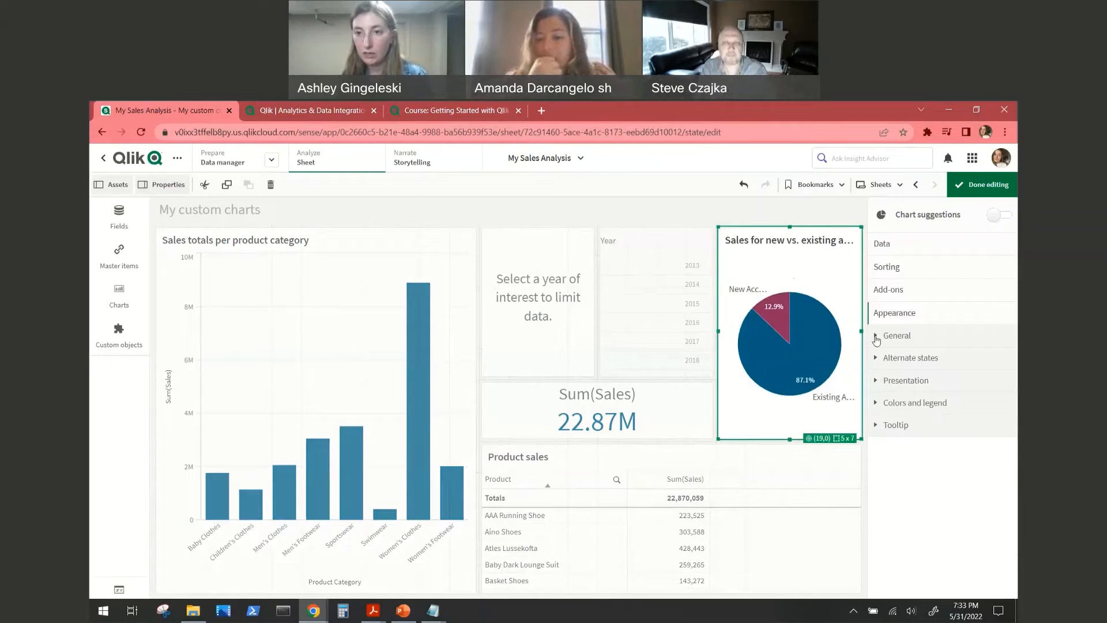
click(881, 339)
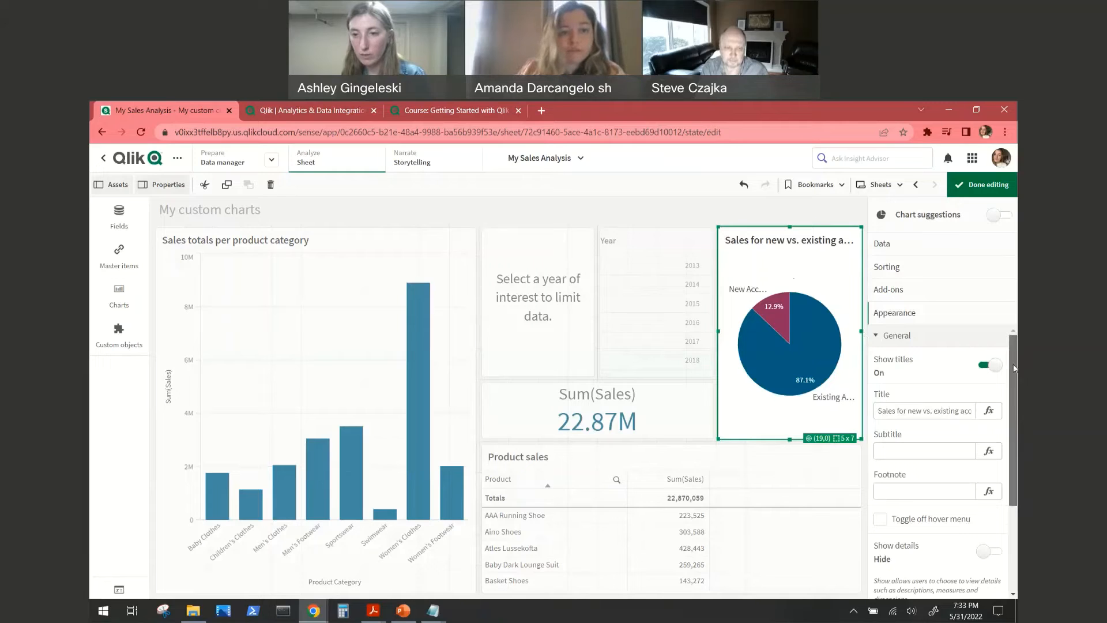
mouse_move(1015, 368)
mouse_down()
mouse_move(1017, 457)
mouse_move(1009, 355)
mouse_up()
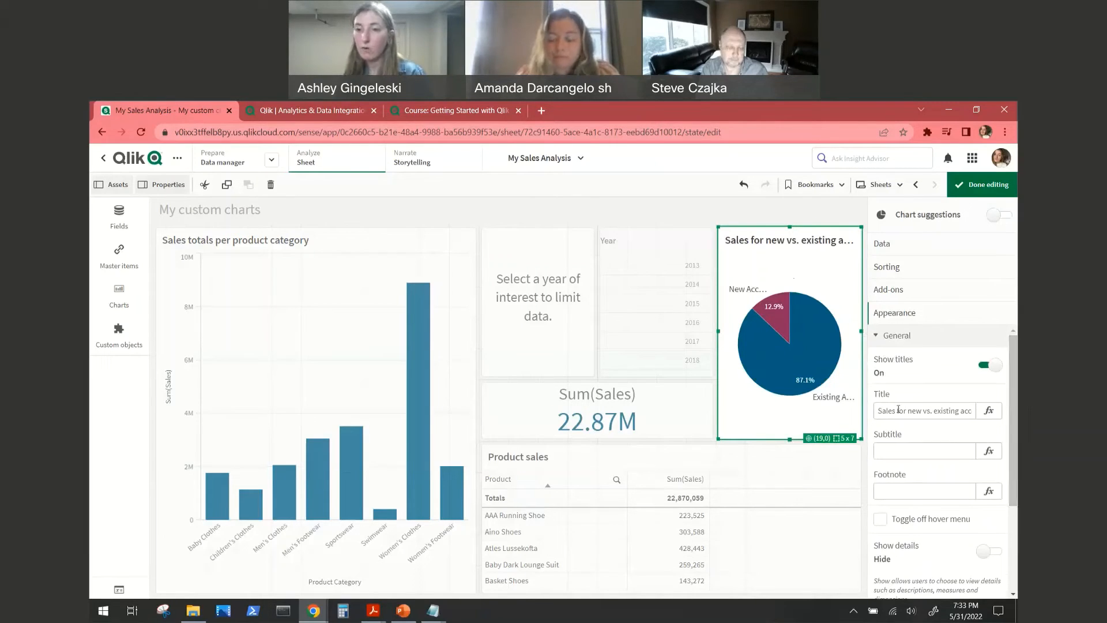
click(894, 452)
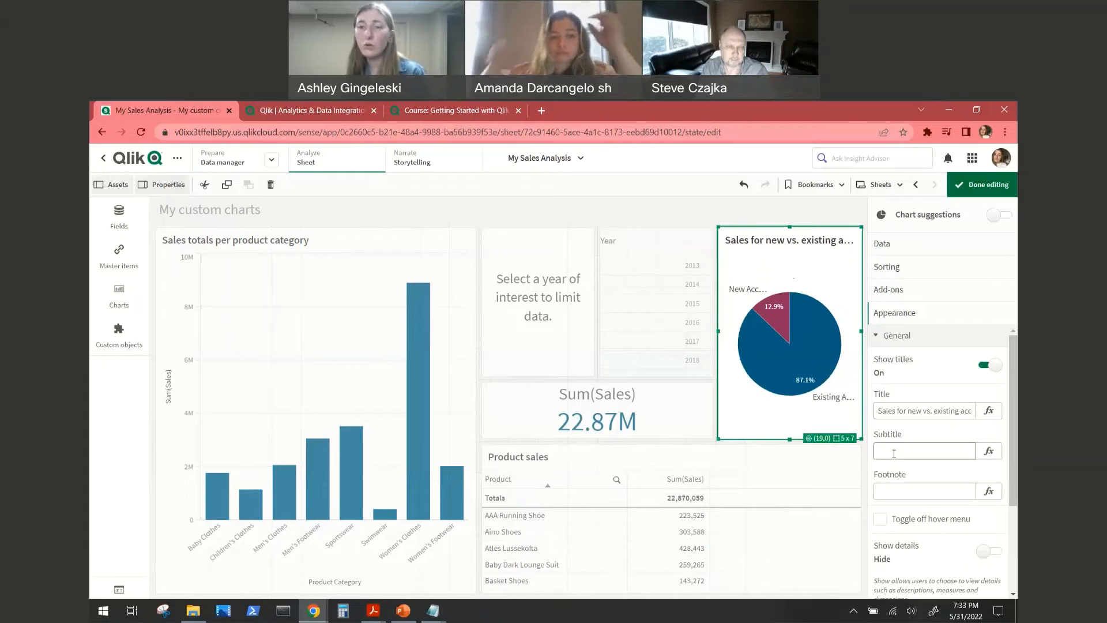
drag(1013, 405, 1014, 489)
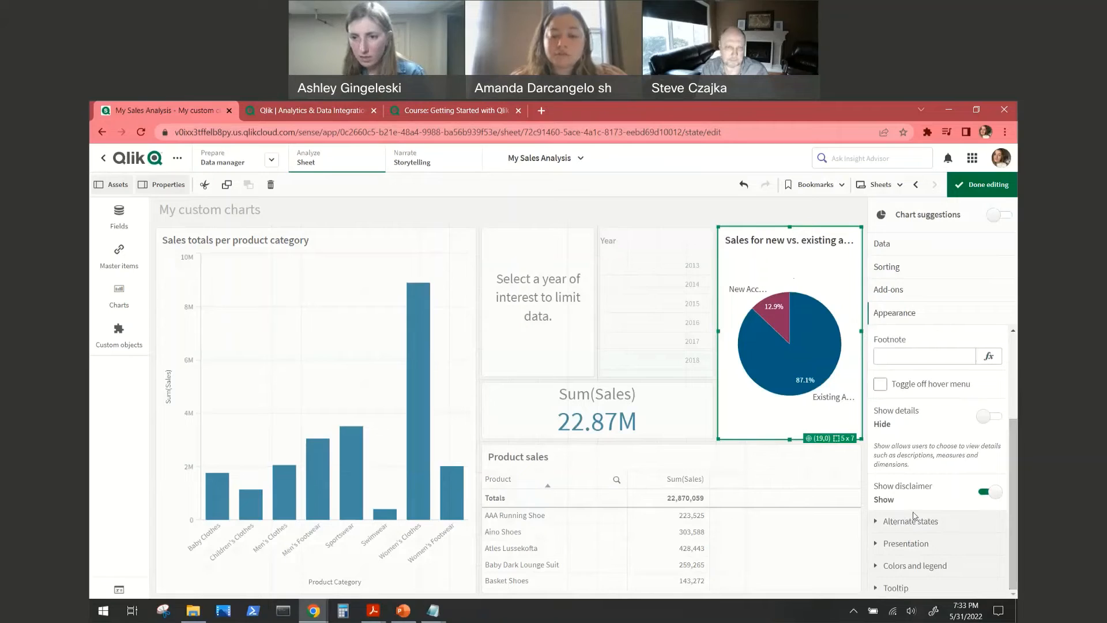
- Review the pie chart's Alternate states and Presentation settings, including styling, pie or donut shape and label options
click(872, 529)
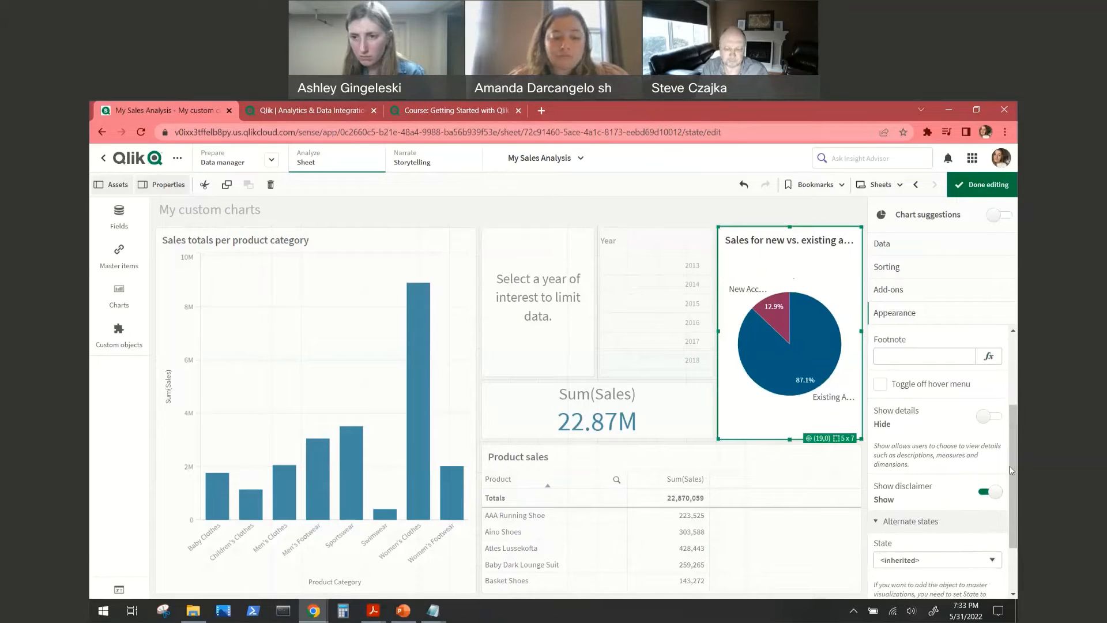
drag(1017, 460, 1016, 502)
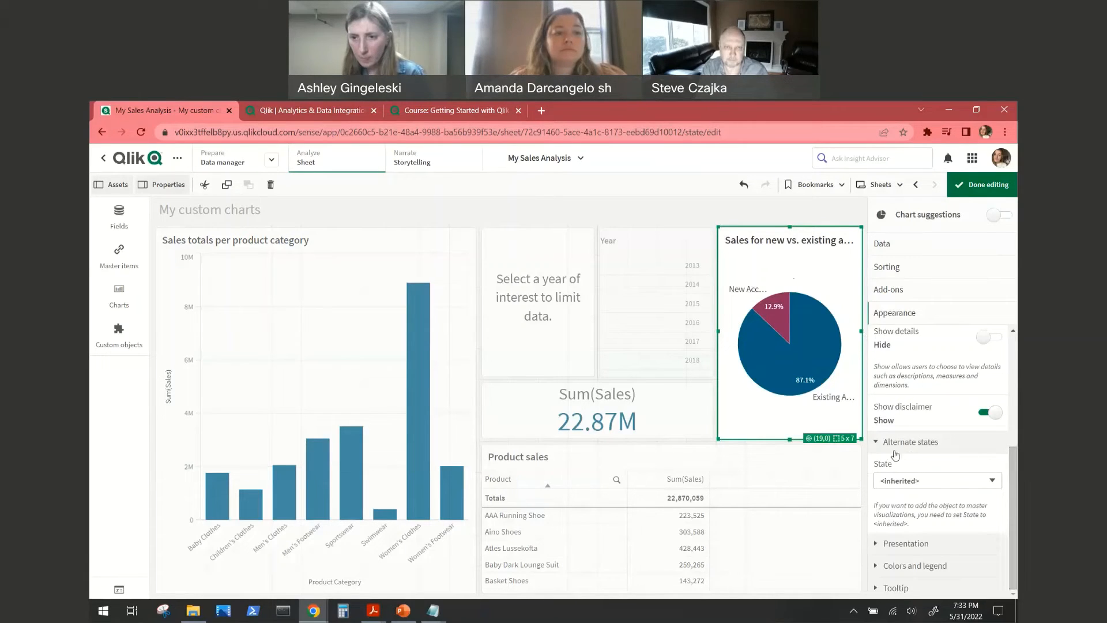
click(877, 444)
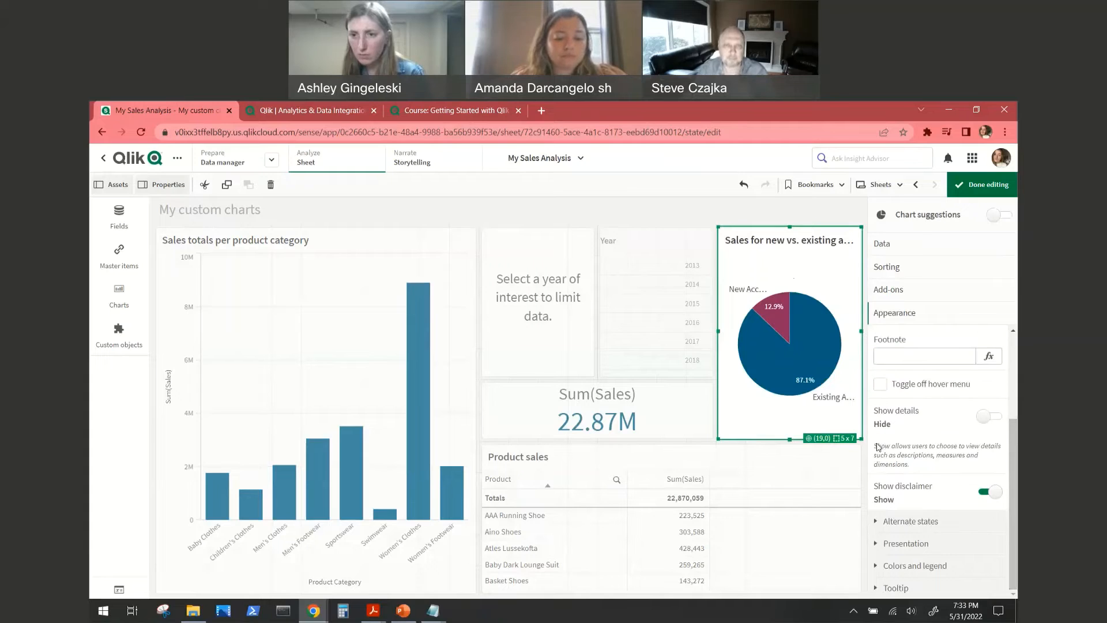
click(877, 550)
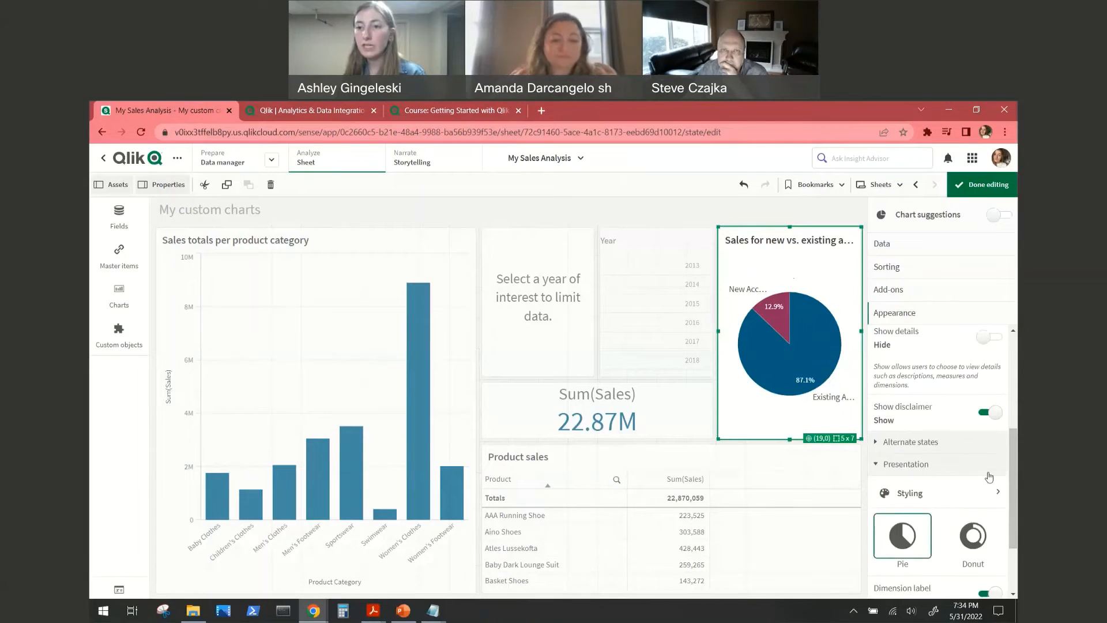
scroll(1014, 470, down, 2)
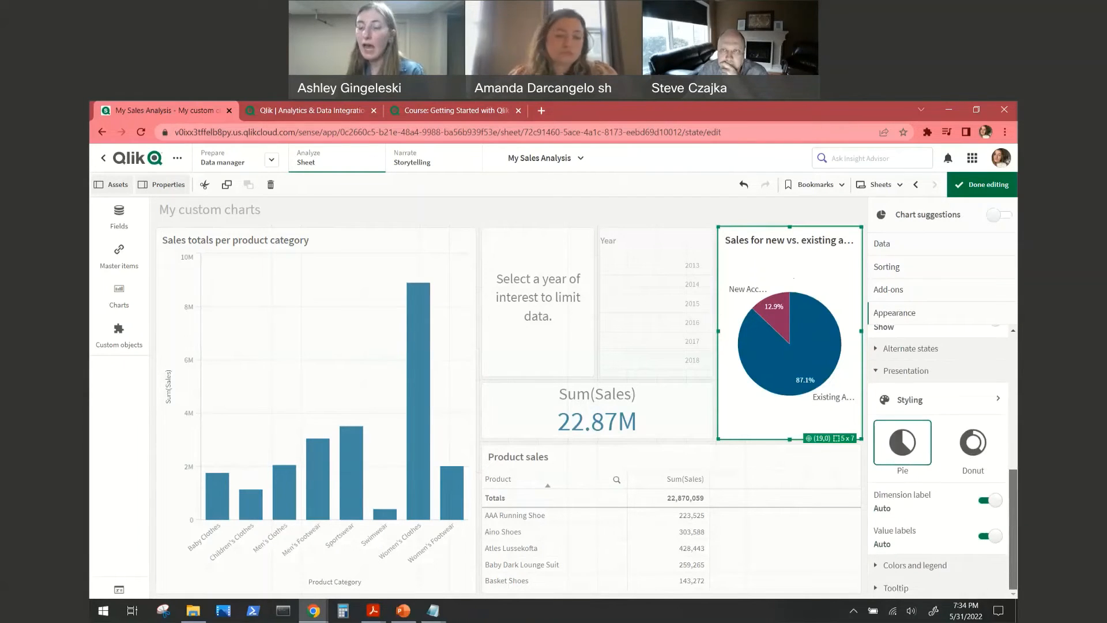
click(881, 372)
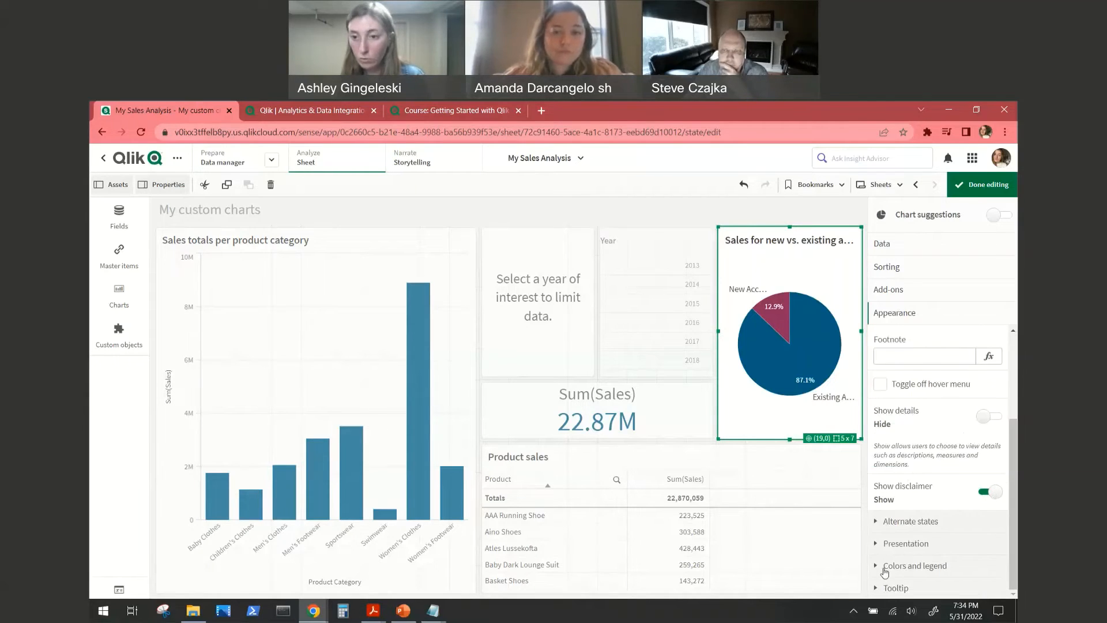
- Review the pie chart's Colors and legend options and its Tooltip settings
click(888, 567)
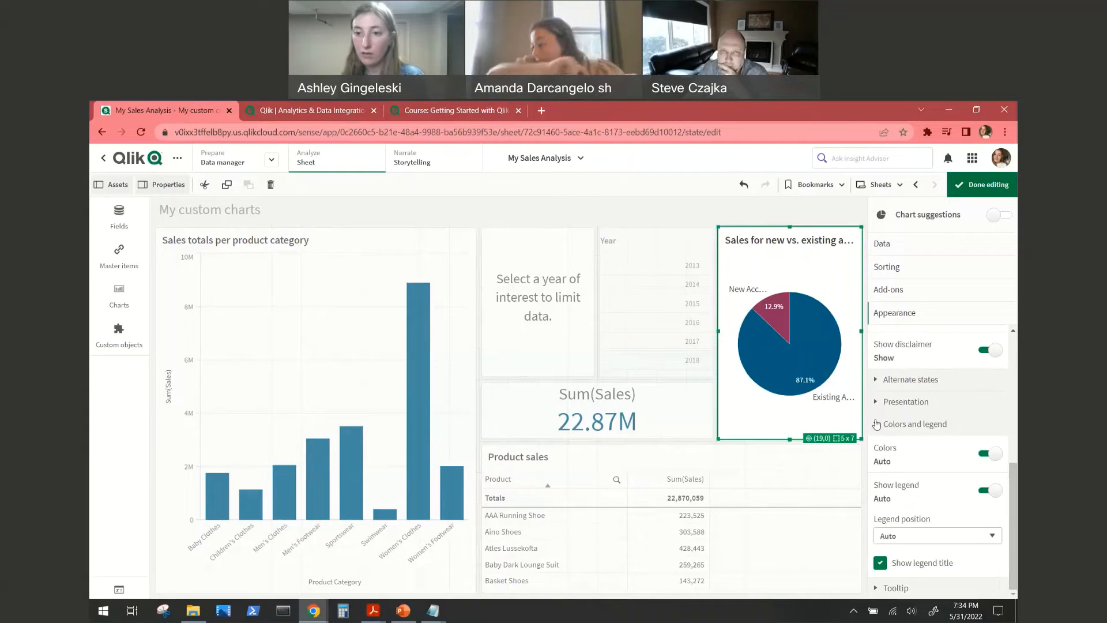
click(877, 424)
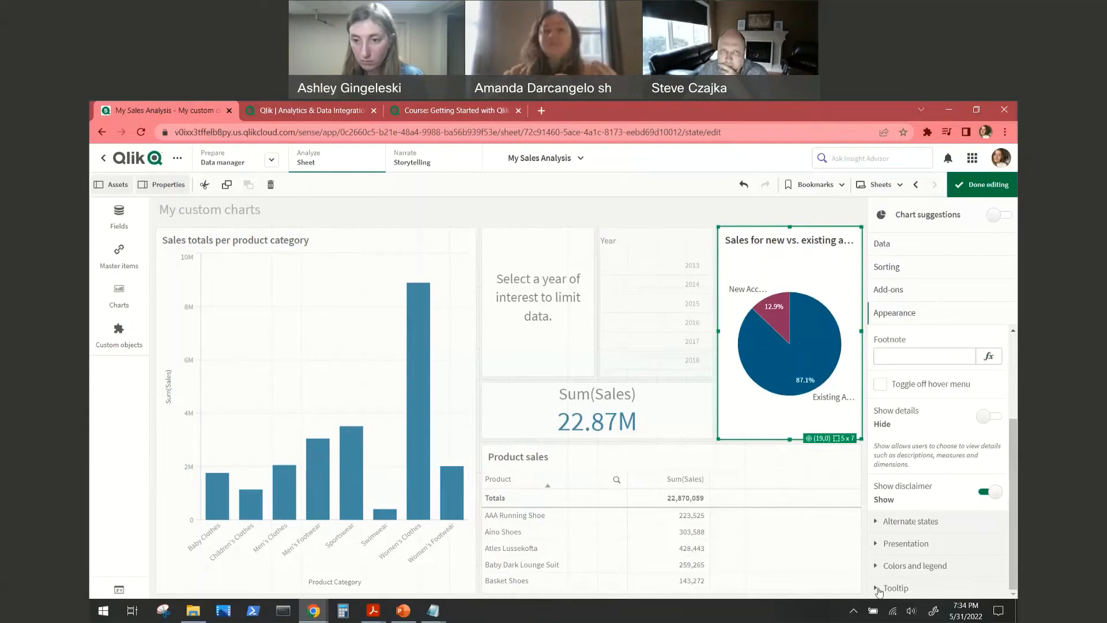
click(880, 589)
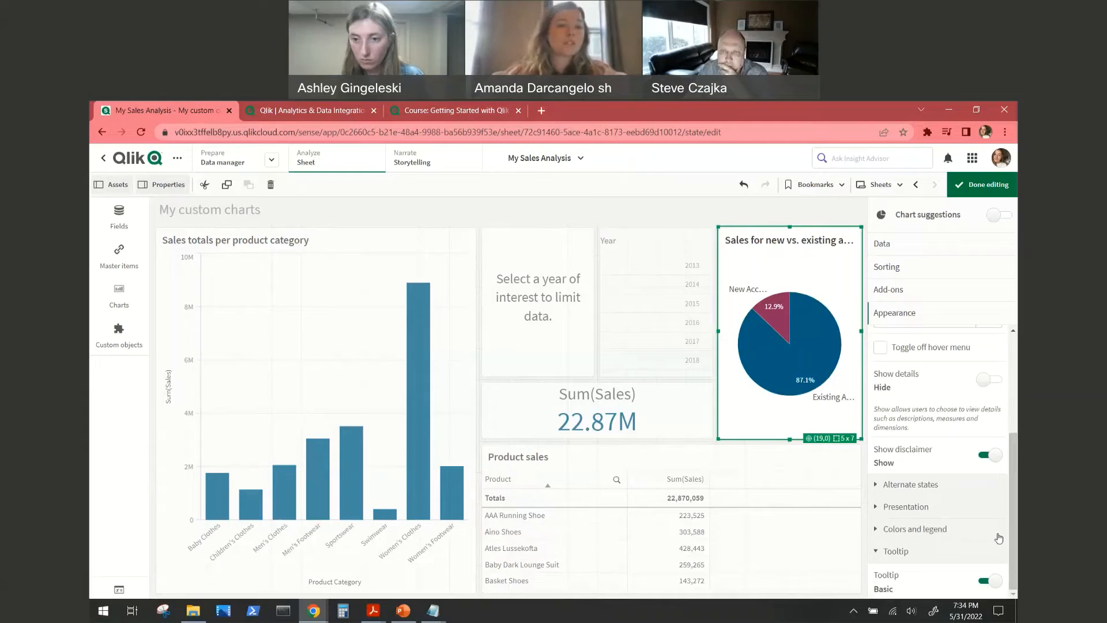
click(881, 551)
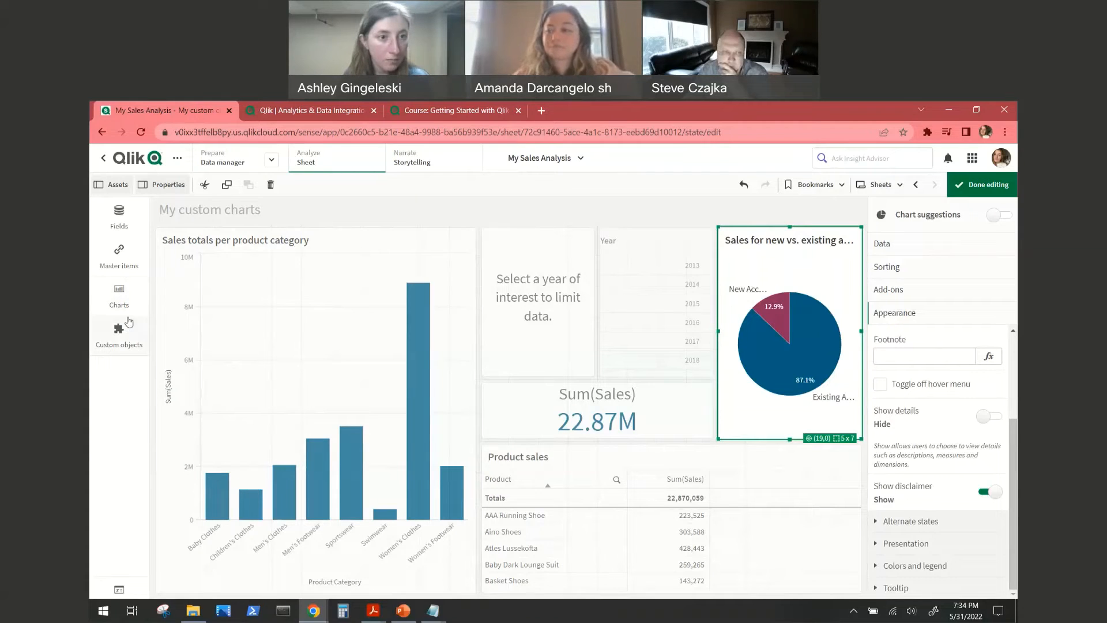
- Browse the chart types available for the sheet, through to the end of the chart list
click(128, 298)
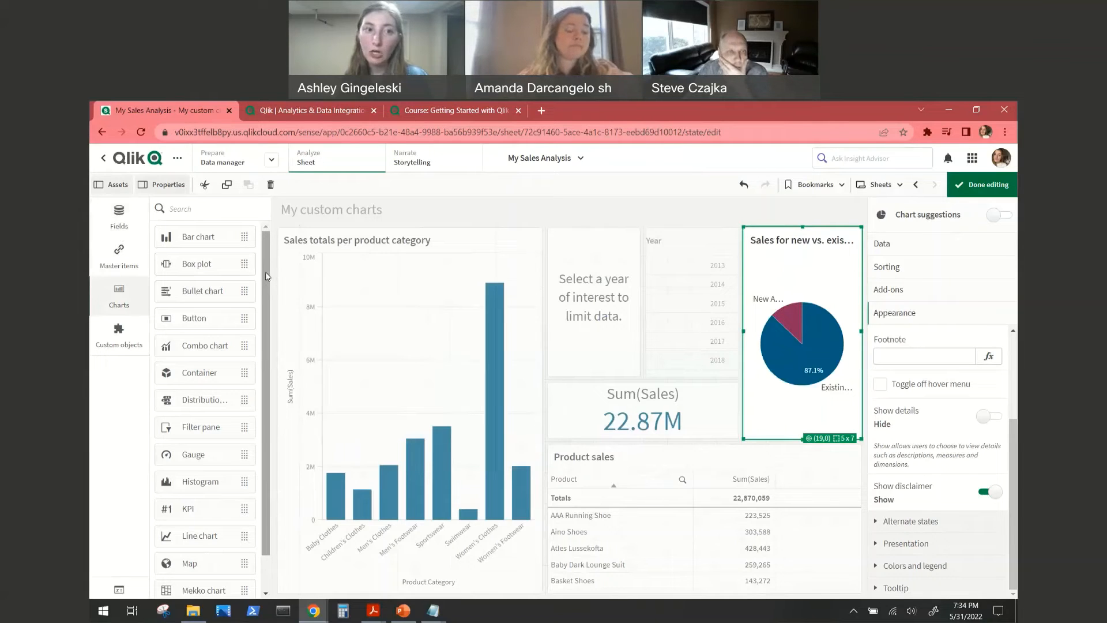
scroll(267, 337, down, 1)
drag(266, 337, 262, 431)
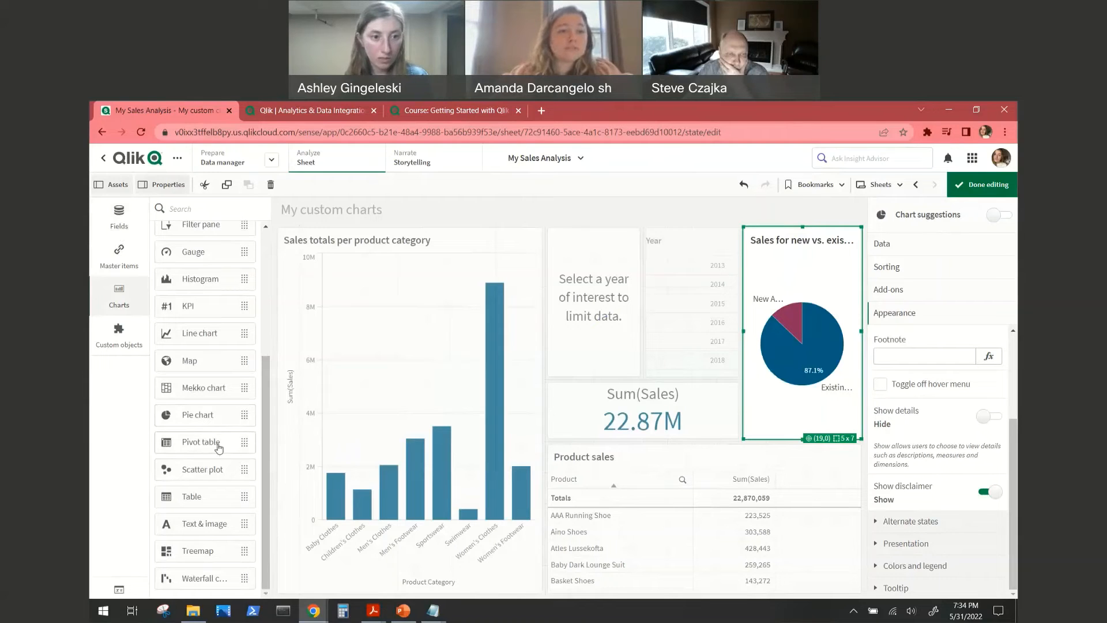
- Try placing a scatter plot on the Sum(Sales) KPI, and cancel without replacing or converting the KPI
drag(220, 474, 724, 407)
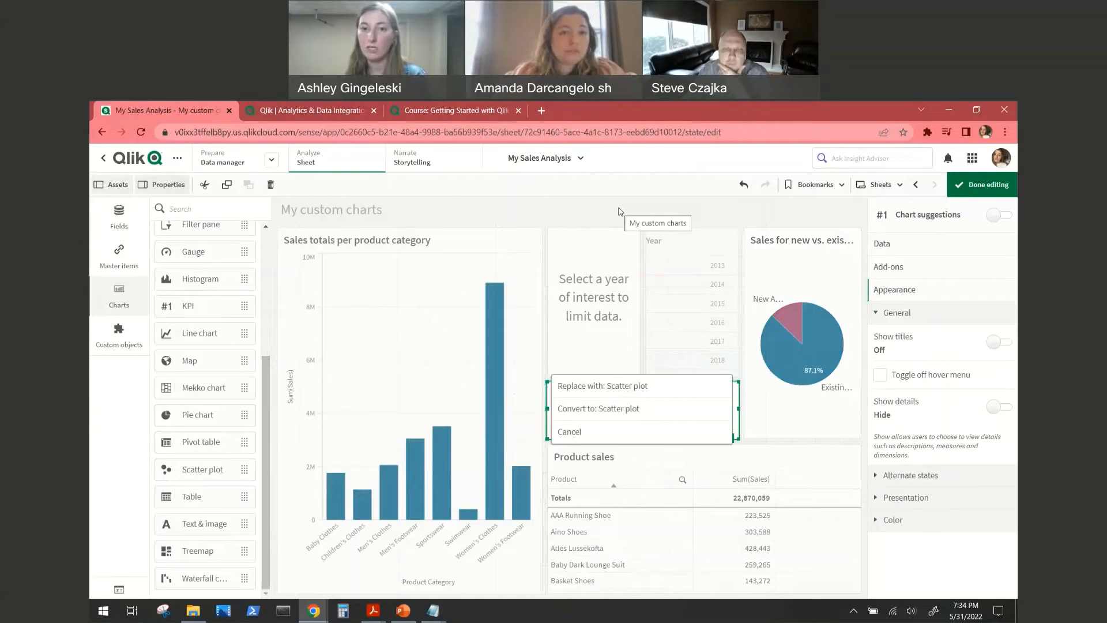
click(570, 432)
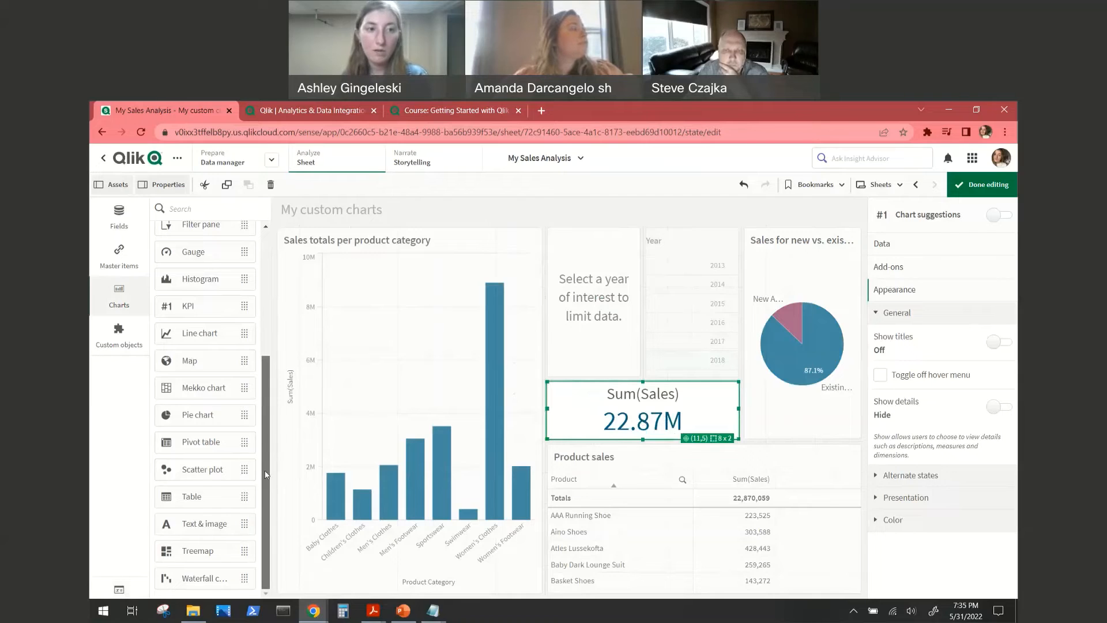
- Return to the start of the chart list, deselect the KPI and show the custom objects in the Qlik Visualization bundle
drag(265, 474, 265, 355)
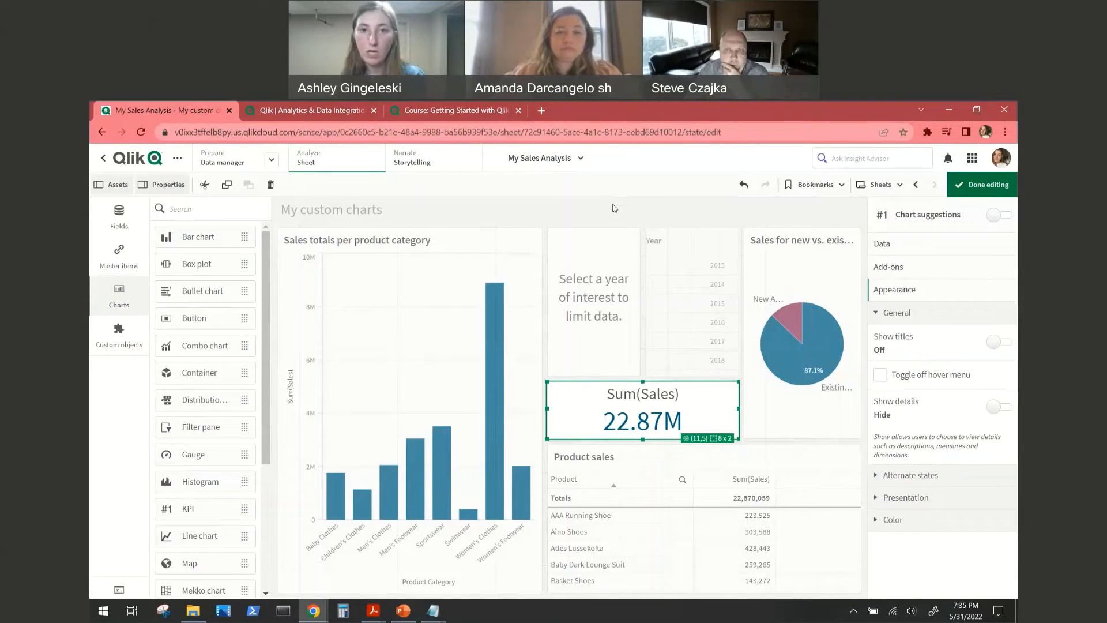
click(565, 220)
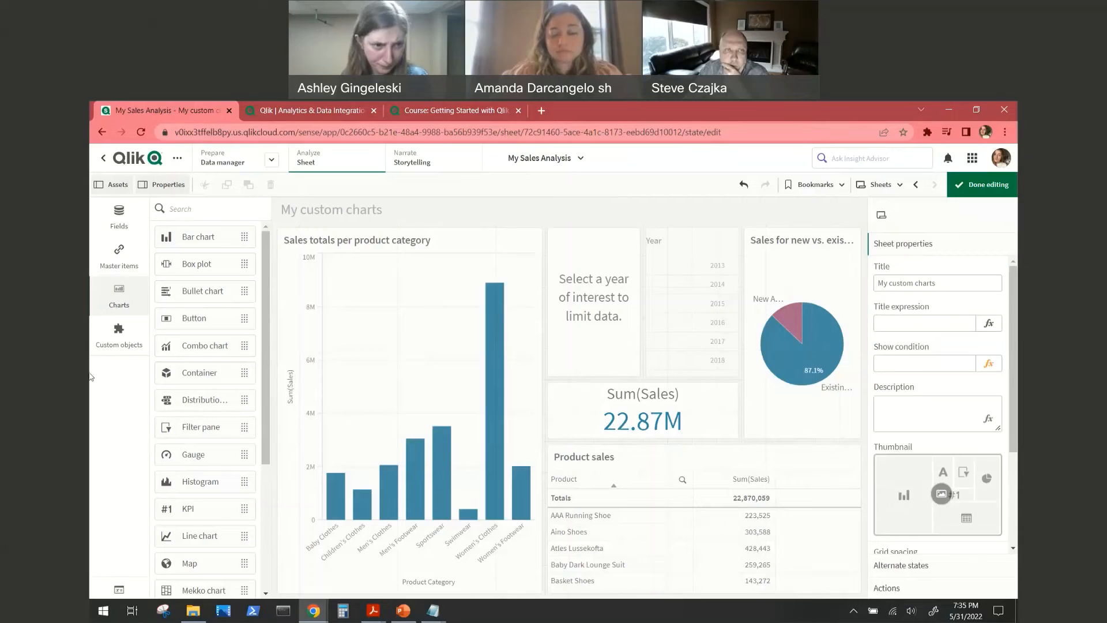
click(118, 332)
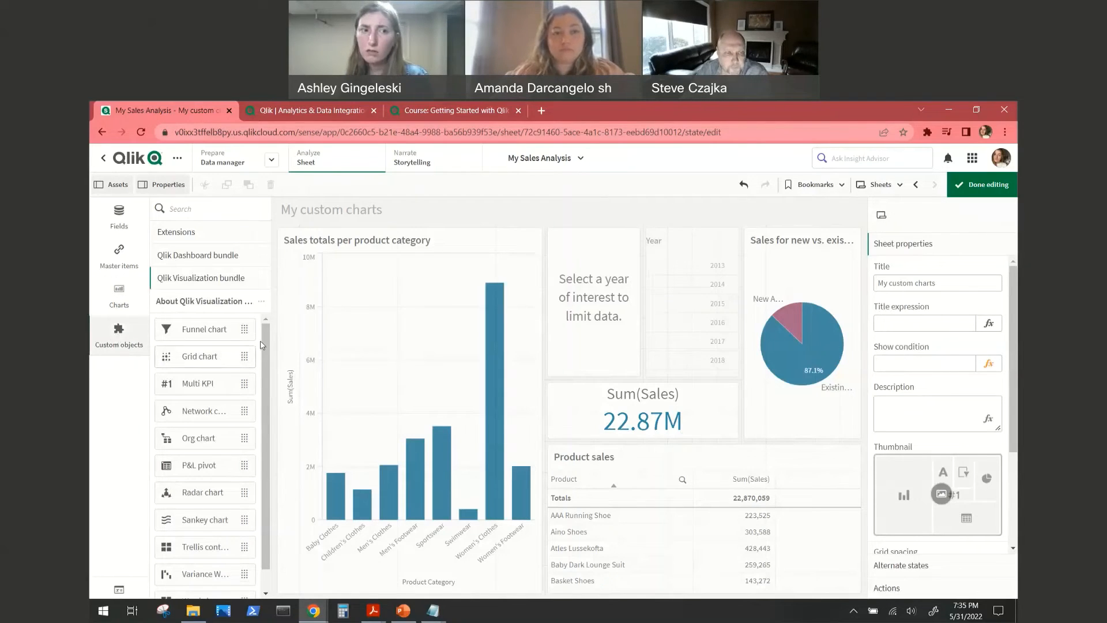
- Browse the Qlik Visualization bundle through to the word cloud chart, and finish editing the My custom charts sheet
drag(266, 350, 266, 372)
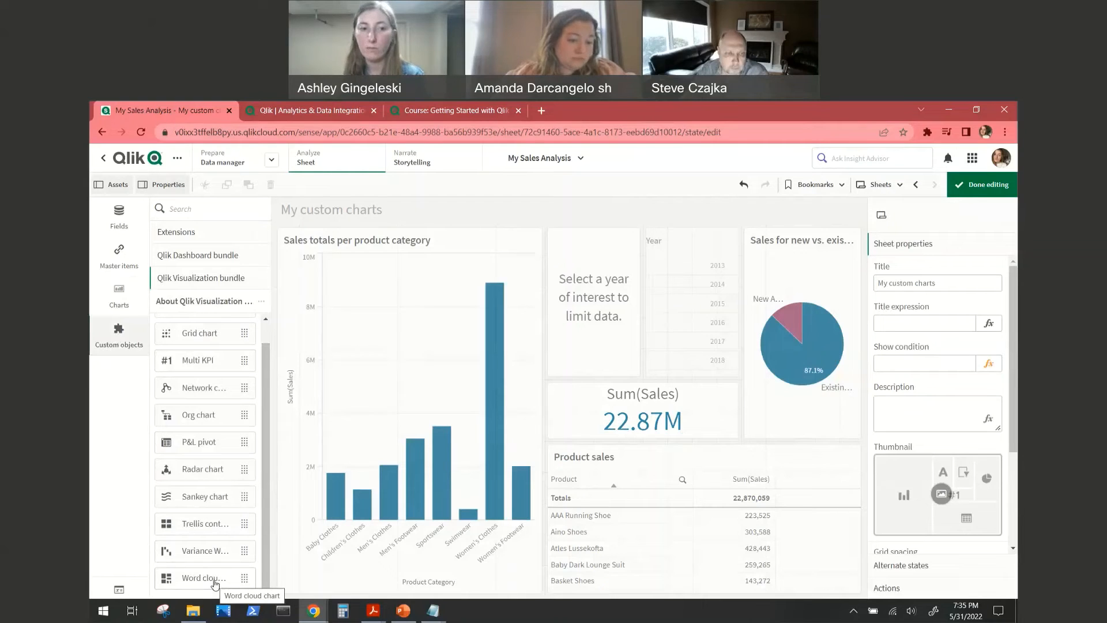
drag(266, 571, 259, 523)
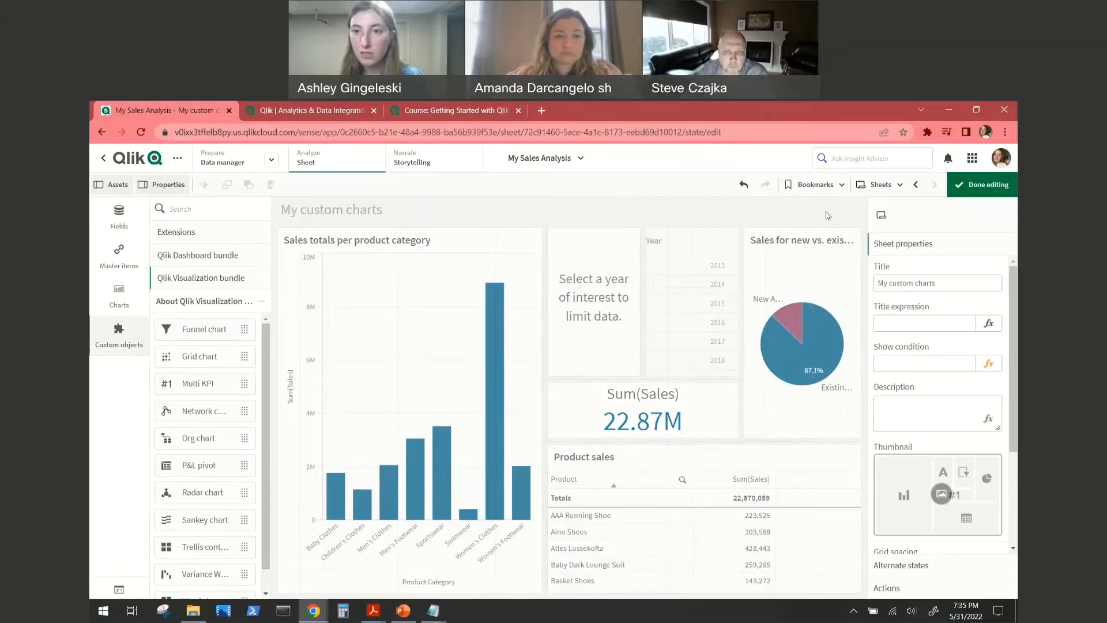
click(996, 188)
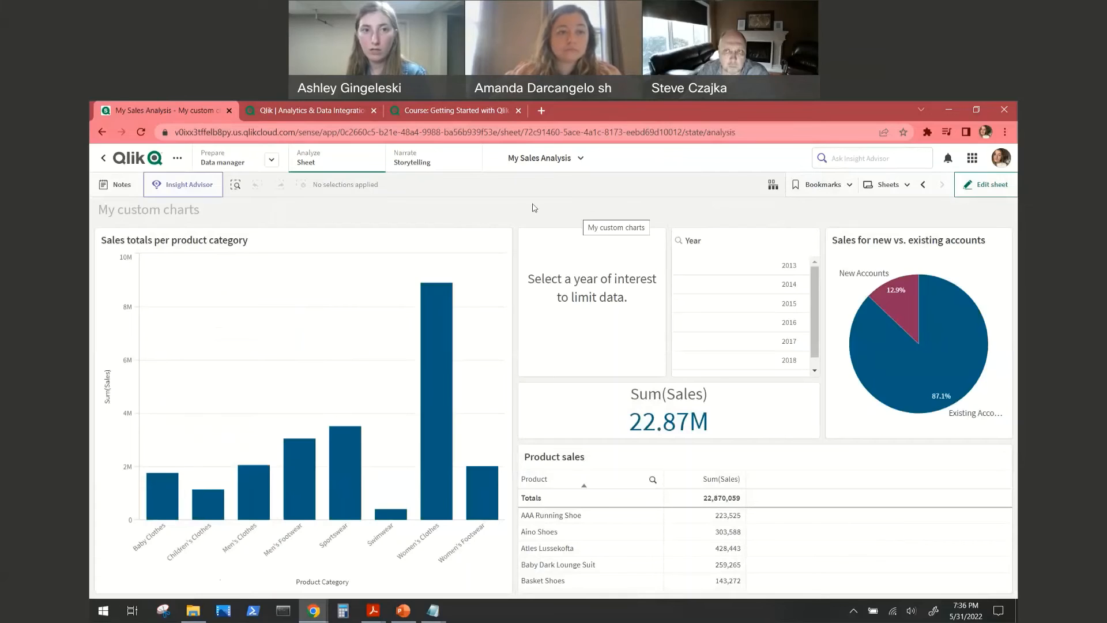
- Review both slides of My new story in Storytelling, and return to the My custom charts sheet
click(437, 165)
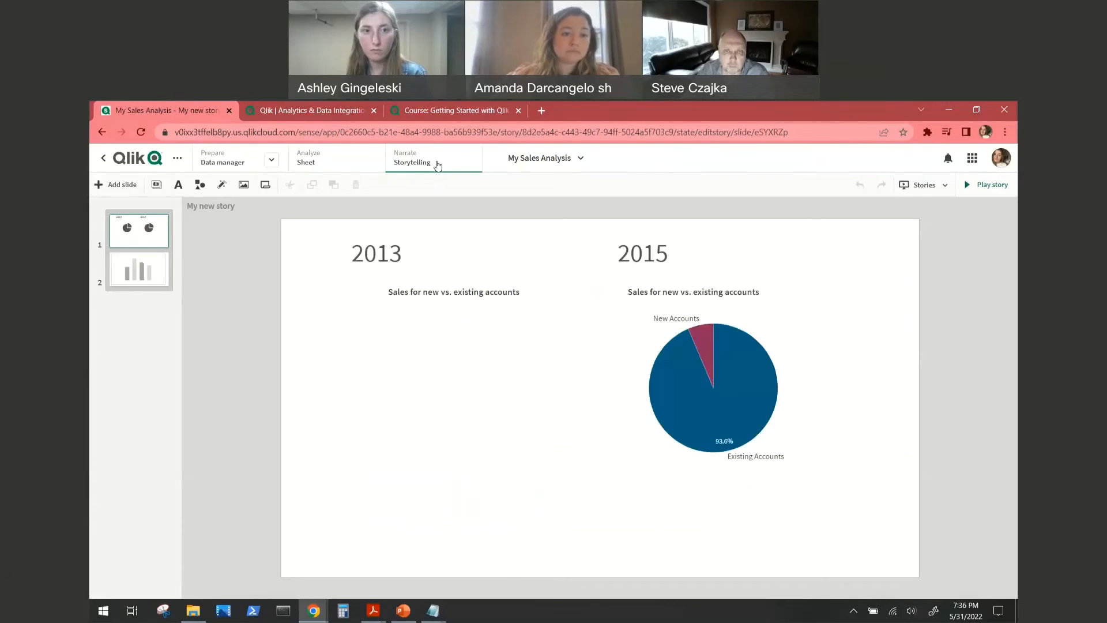
click(158, 273)
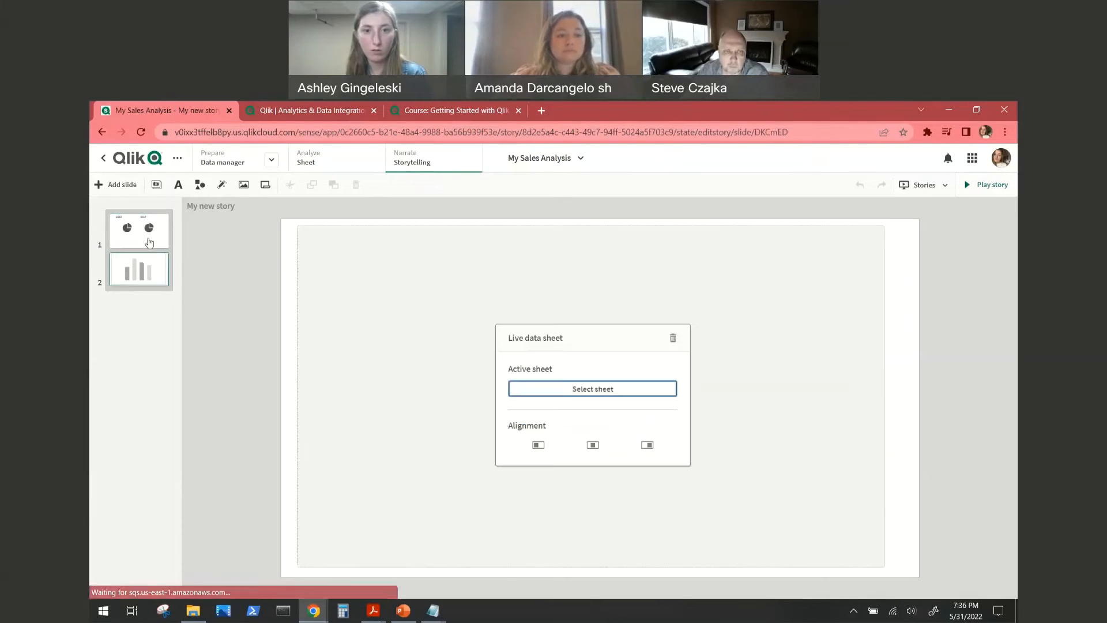
click(149, 228)
click(351, 166)
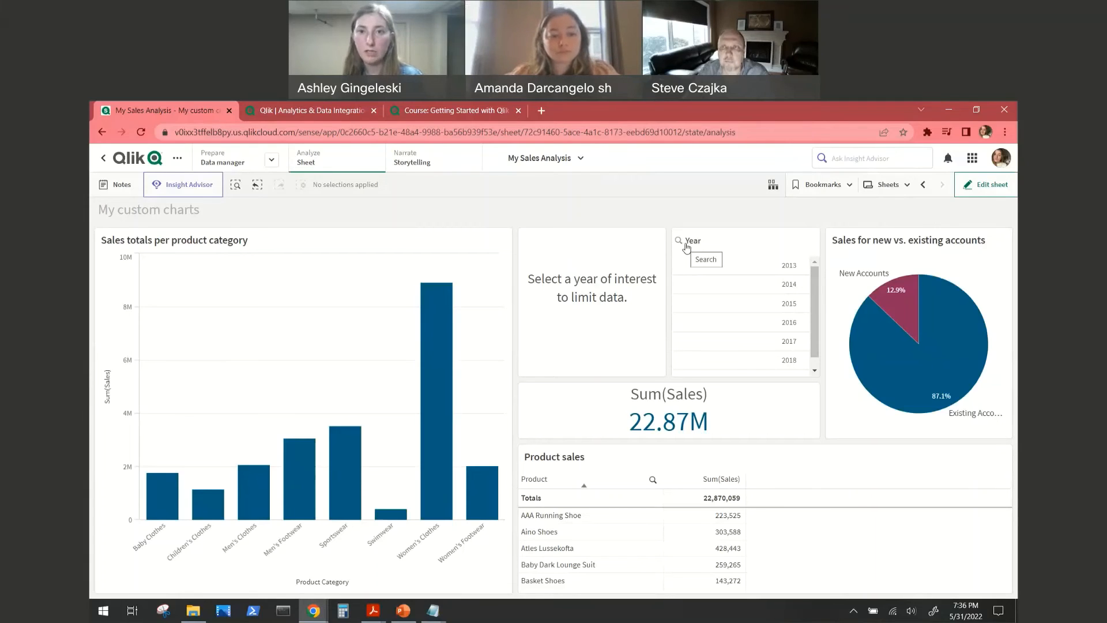
- Filter the sheet by the year 2014, replace that selection with 2015, and check the filter's selection options before applying it
click(779, 285)
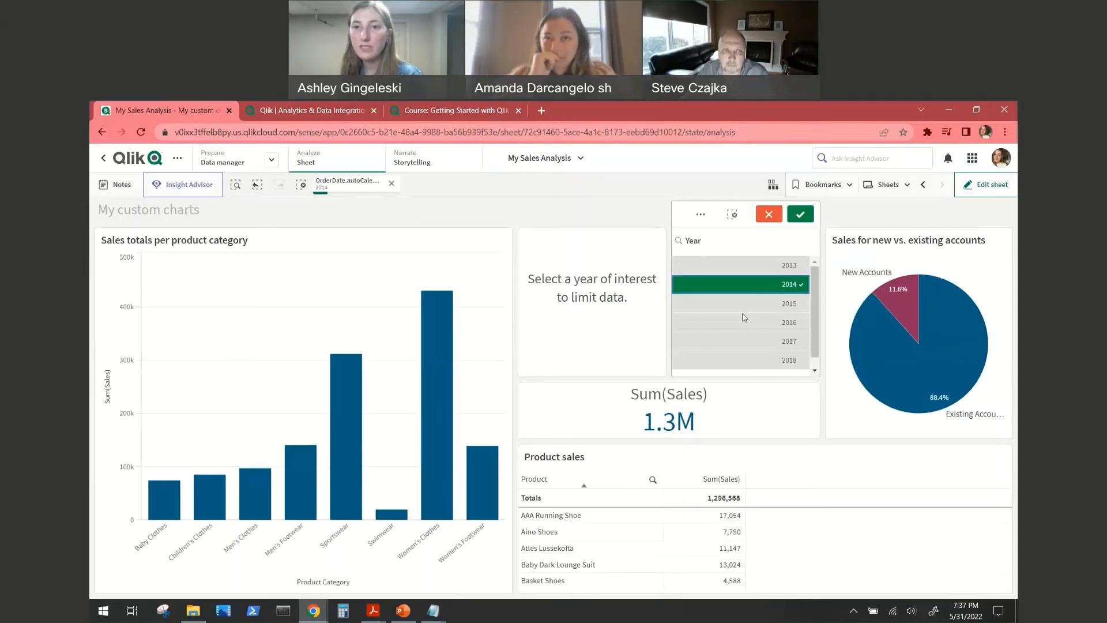
click(757, 291)
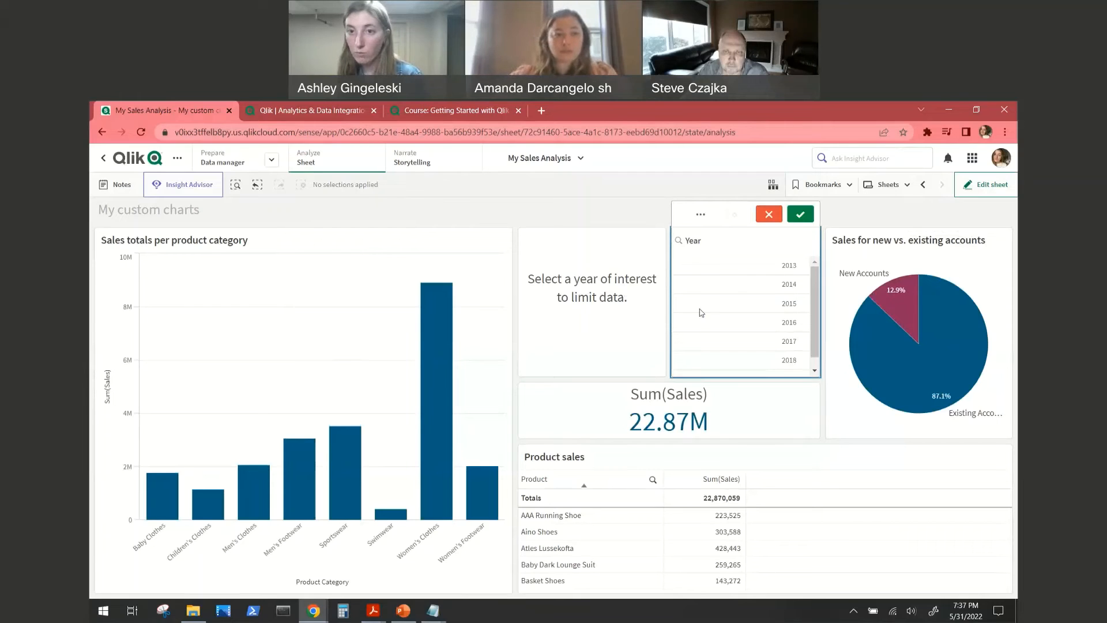
click(753, 309)
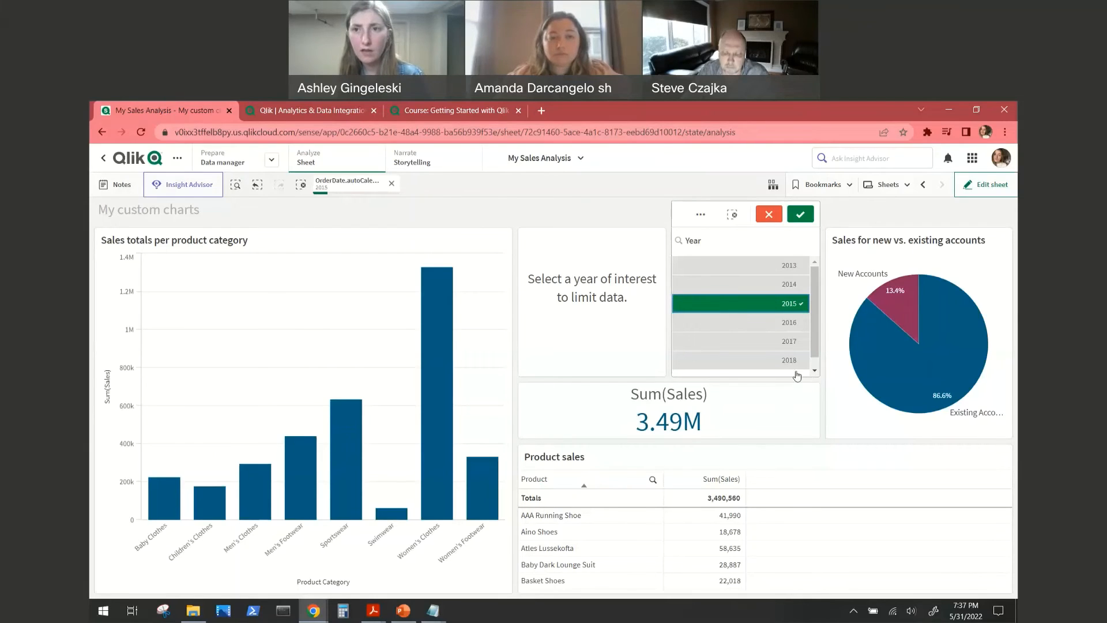
click(701, 215)
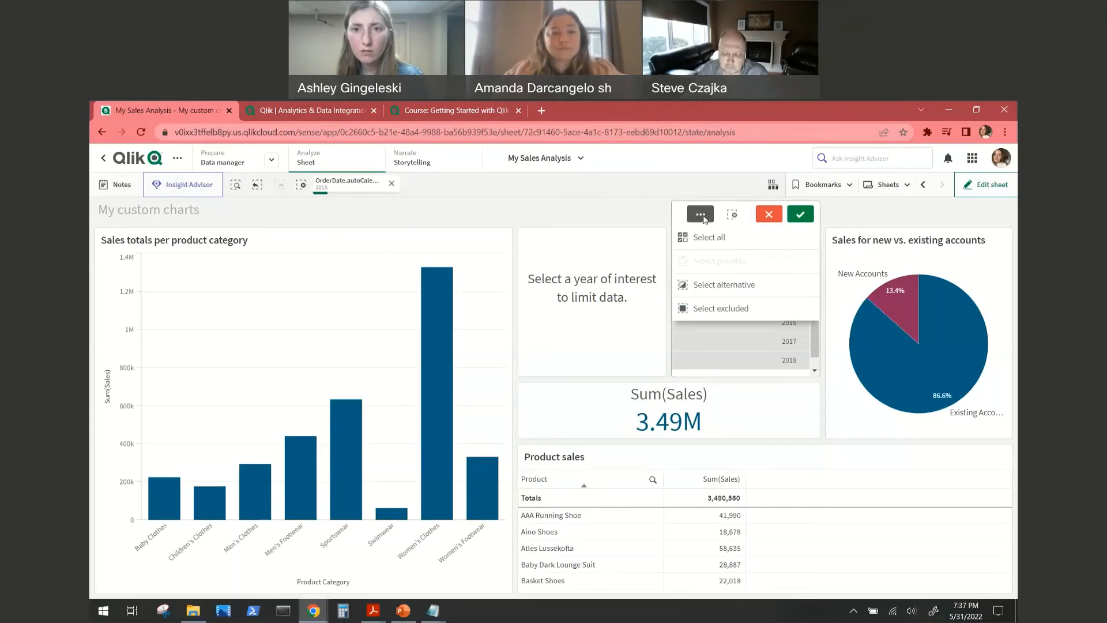
click(644, 209)
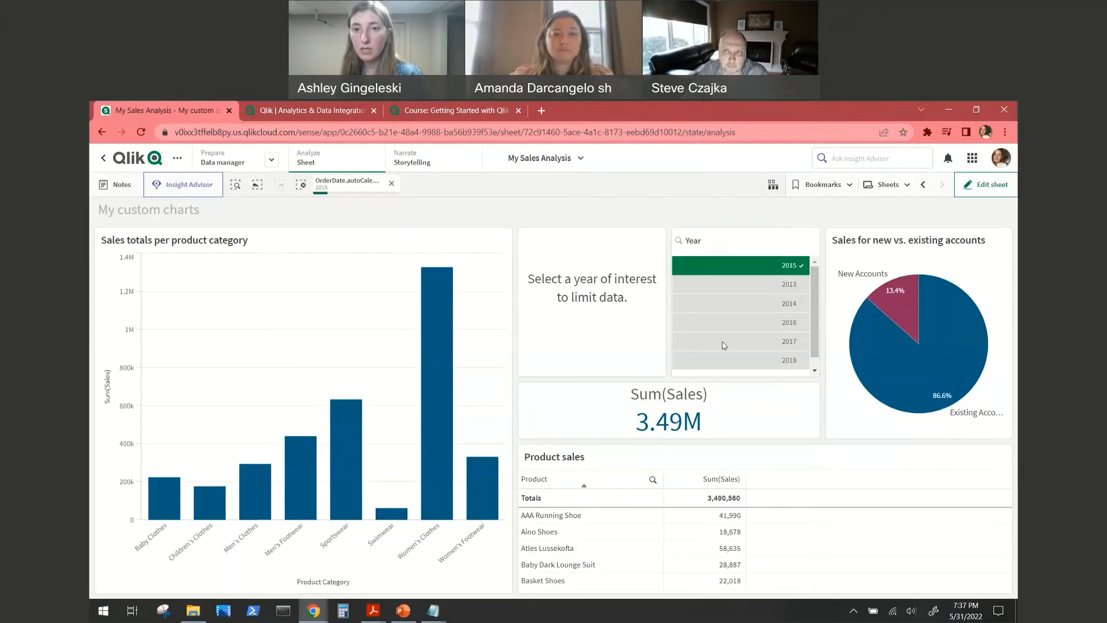
- Clear the 2015 selection, try filtering by 2018, and leave the Year filter without any selection
click(741, 266)
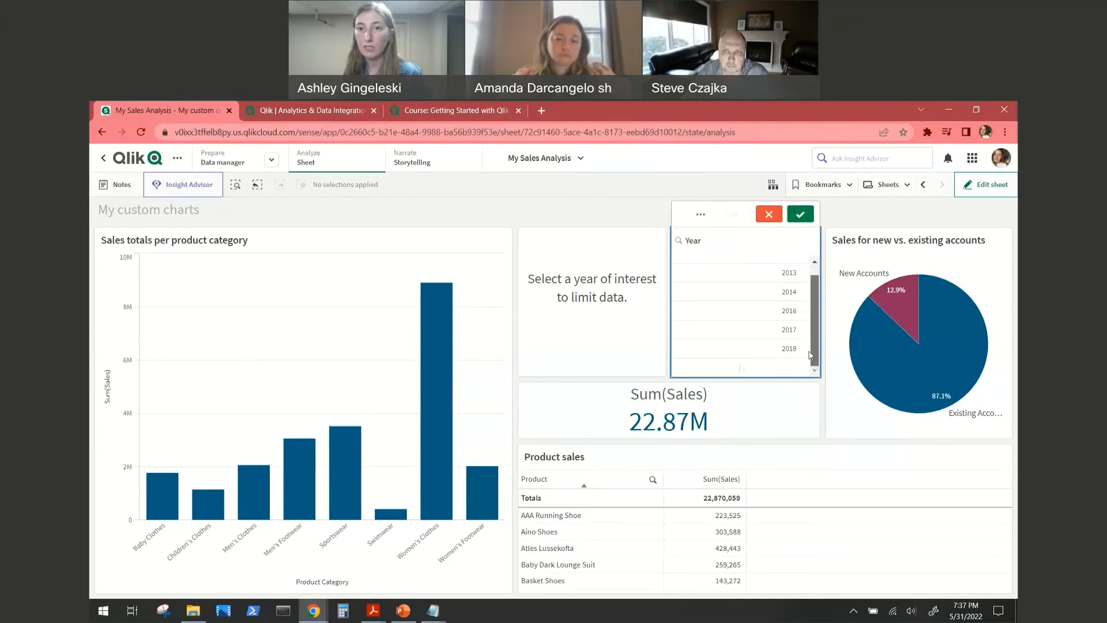
click(734, 348)
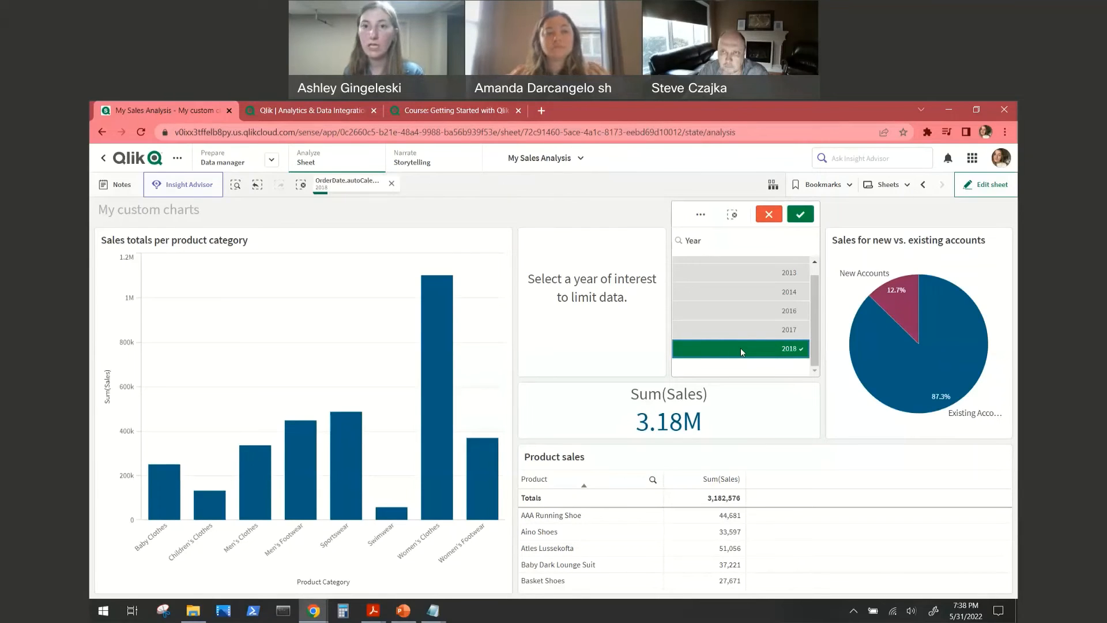
click(740, 348)
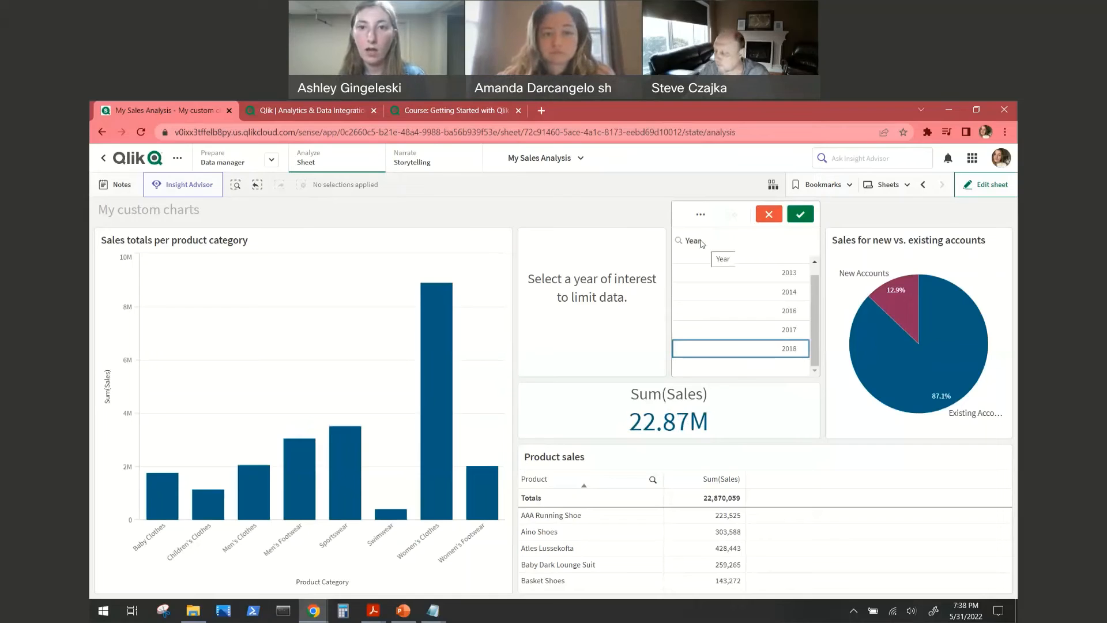
click(621, 209)
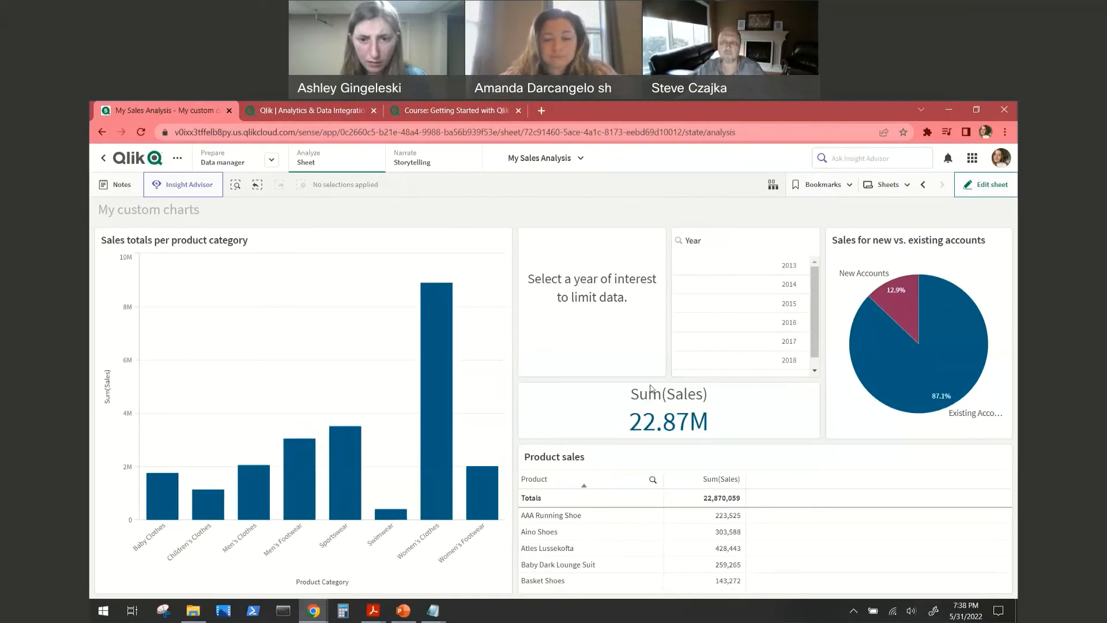
- Sort the Product sales table by Product in descending order, and restore the ascending order
click(583, 486)
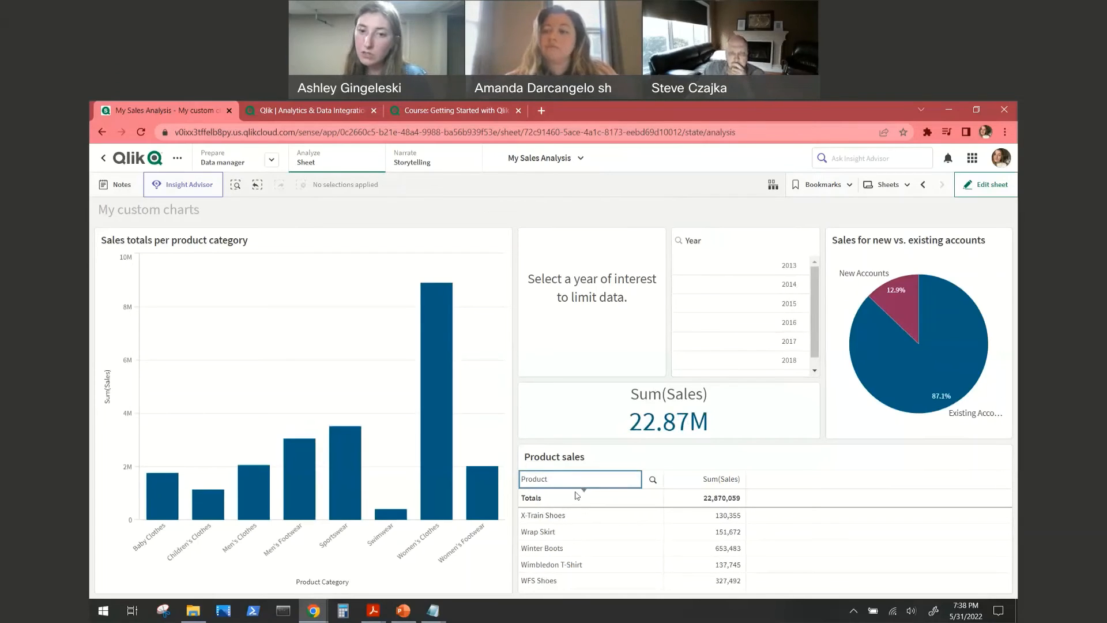
click(591, 483)
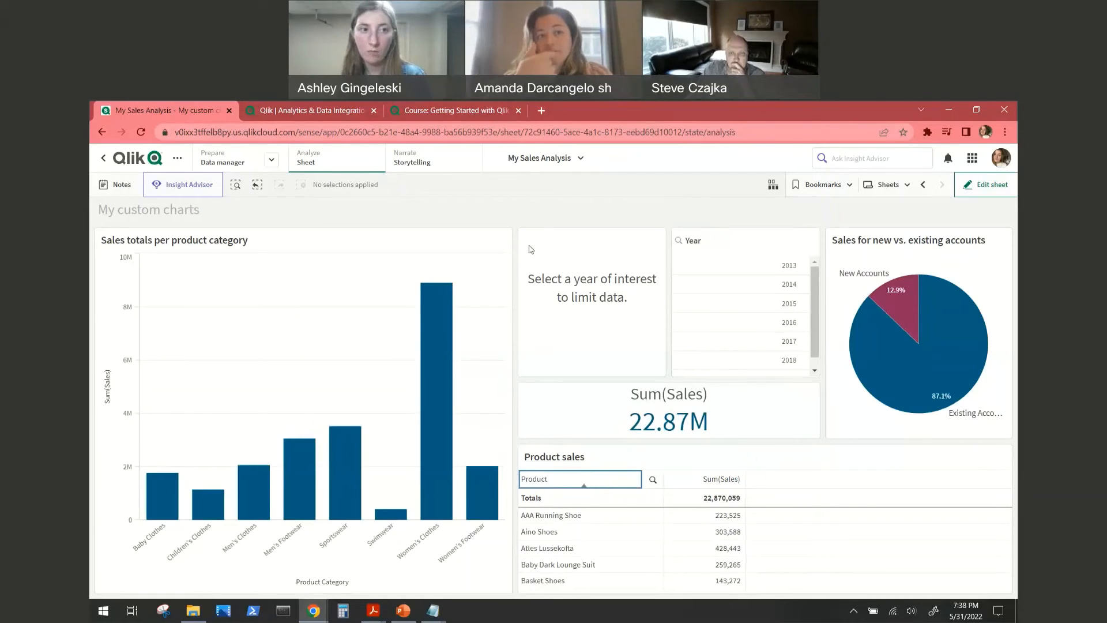
- Open the My suggestions sheet for editing and inspect the Global Sales map's appearance properties, then deselect the map
click(907, 186)
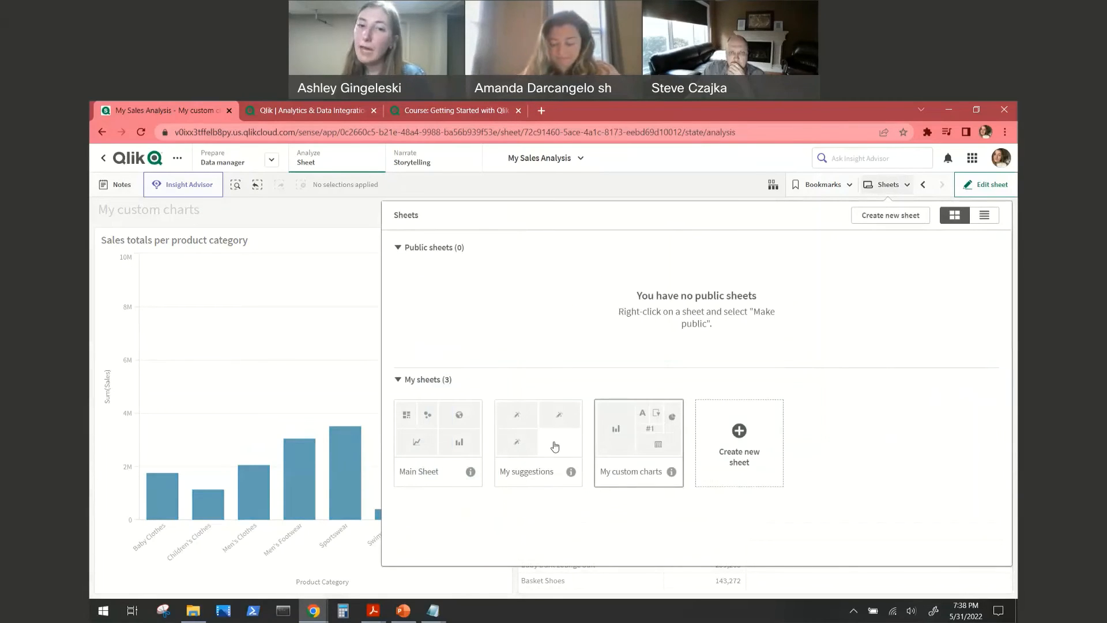
click(555, 447)
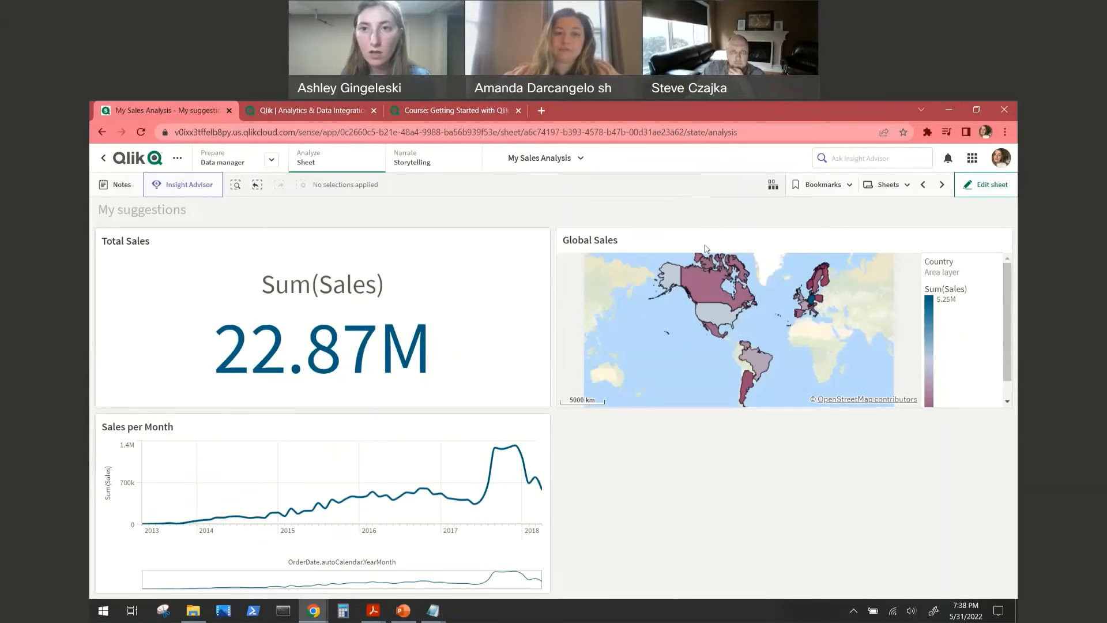
click(979, 185)
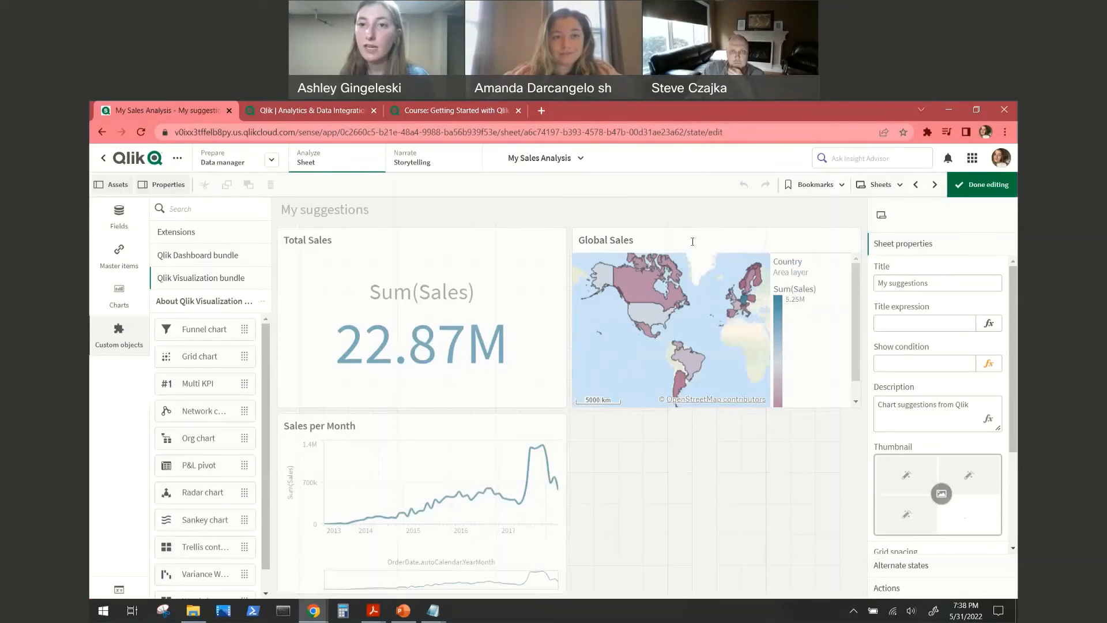
click(730, 242)
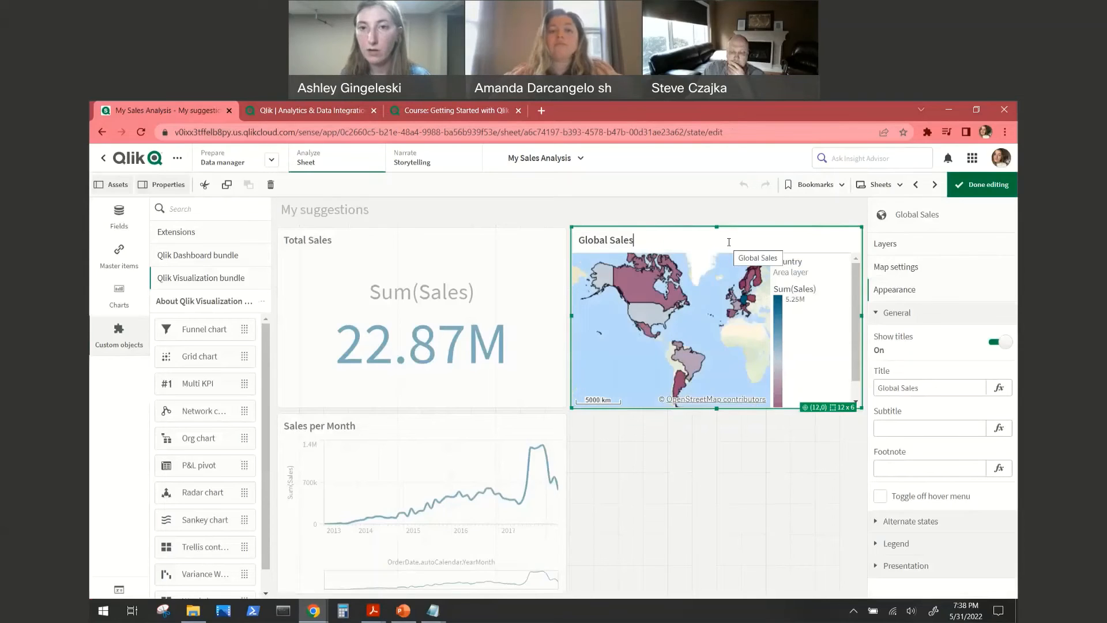
click(864, 332)
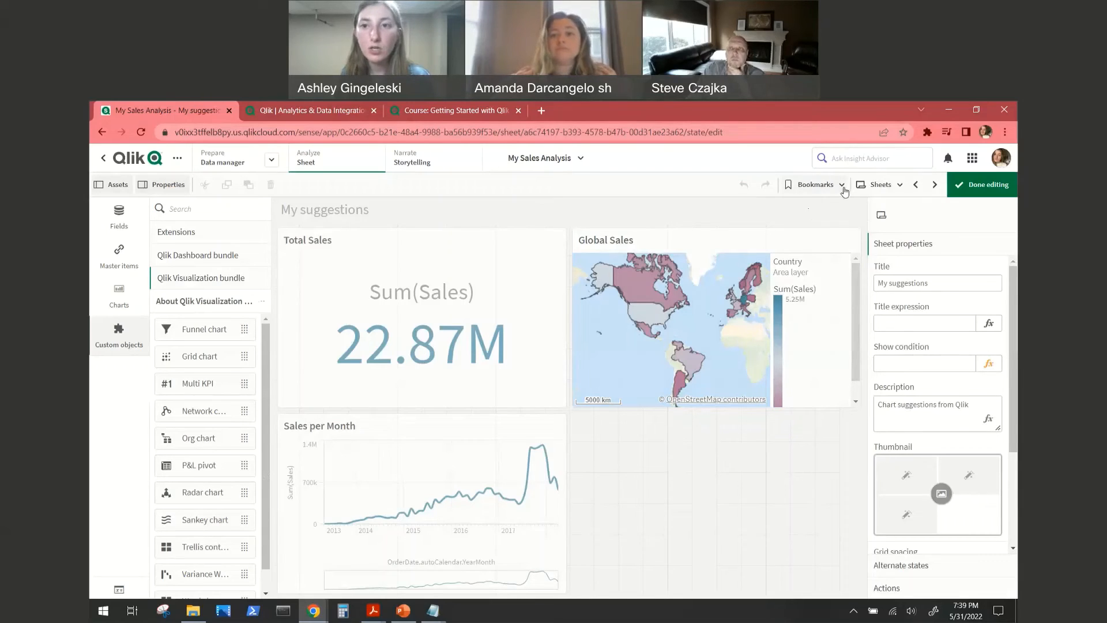
- Check the sheet details of My custom charts, switch back to that sheet and finish editing
click(901, 186)
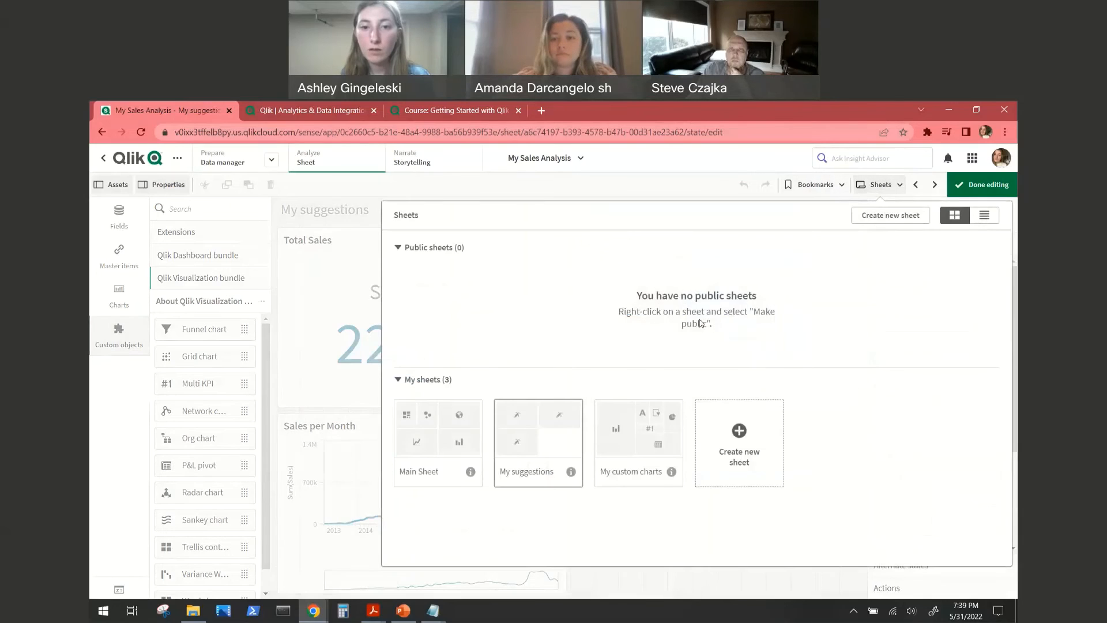
click(633, 470)
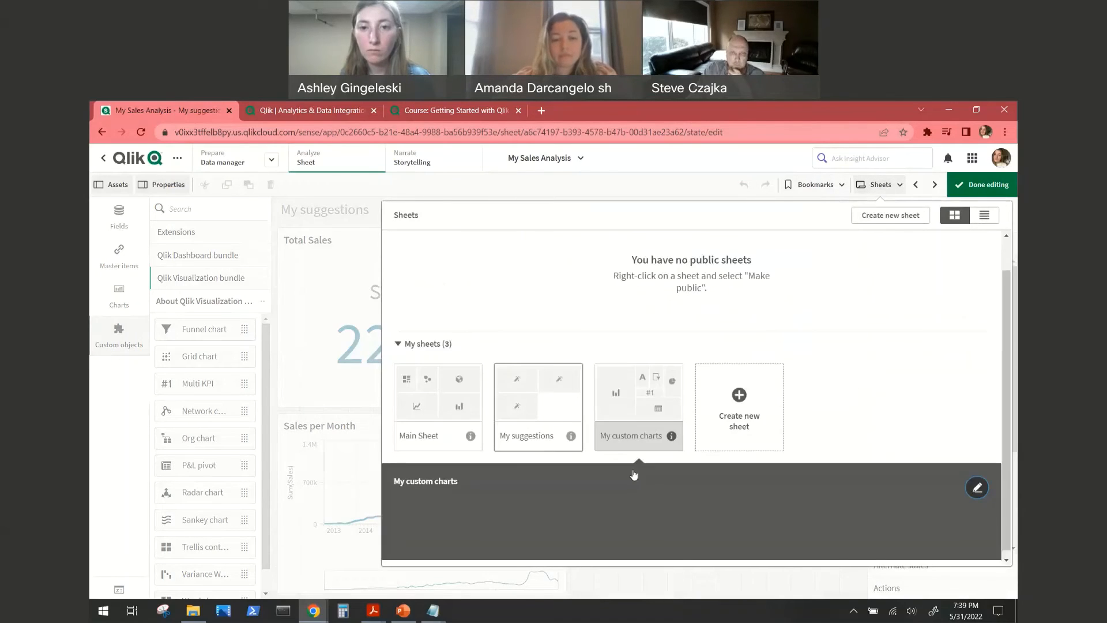
click(637, 438)
click(630, 437)
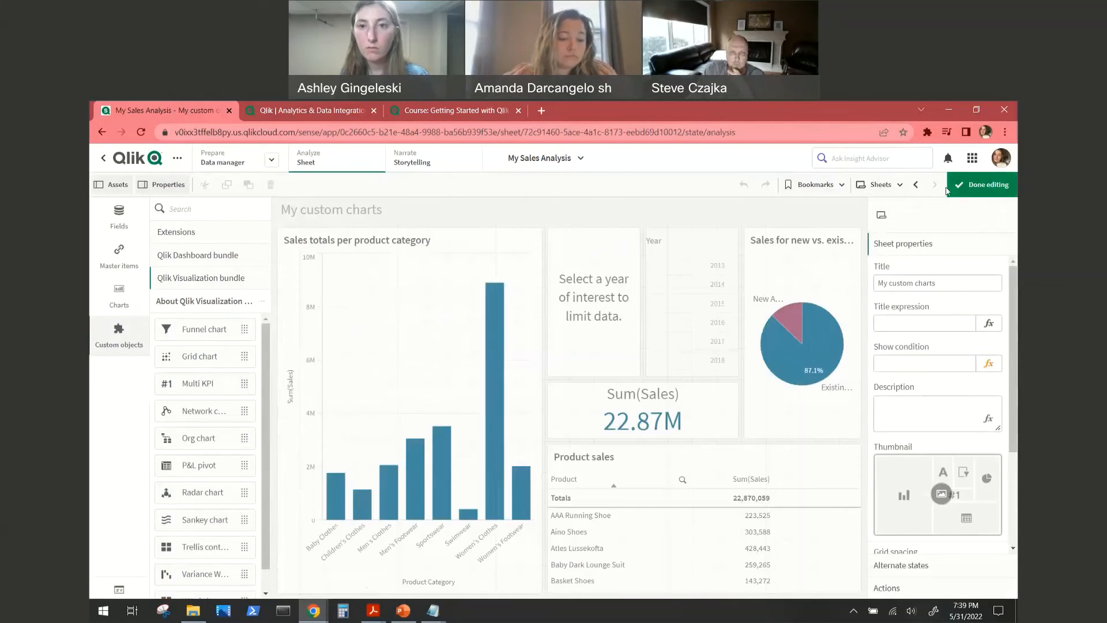
click(965, 185)
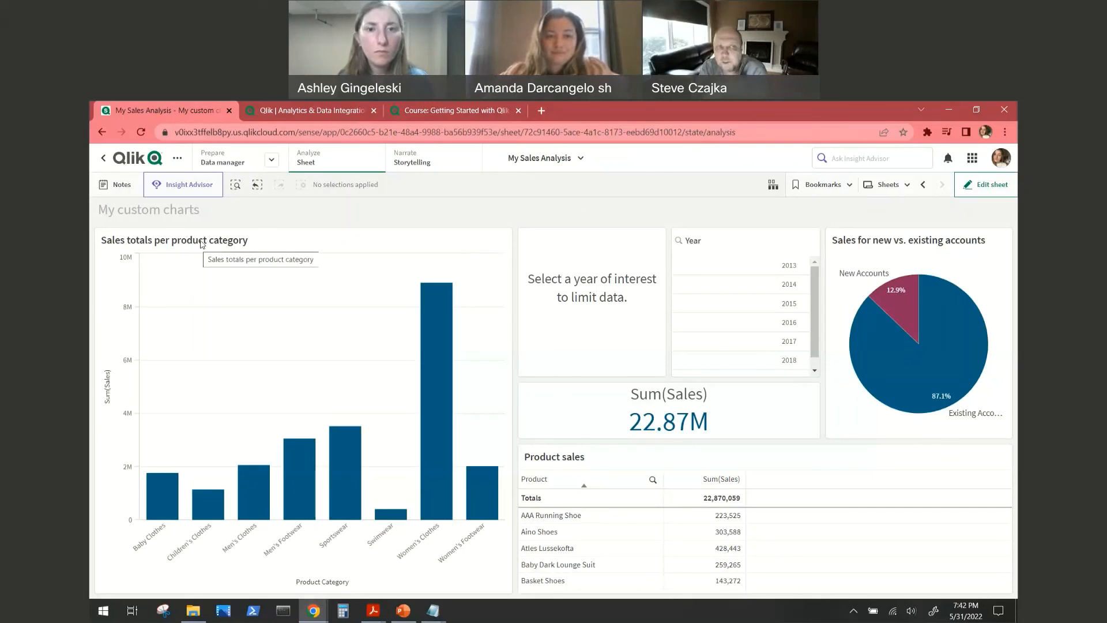
- Review Insight Advisor's analysis types and the Breakdown (geospatial) setup, and return to the sheet without creating an analysis
click(193, 185)
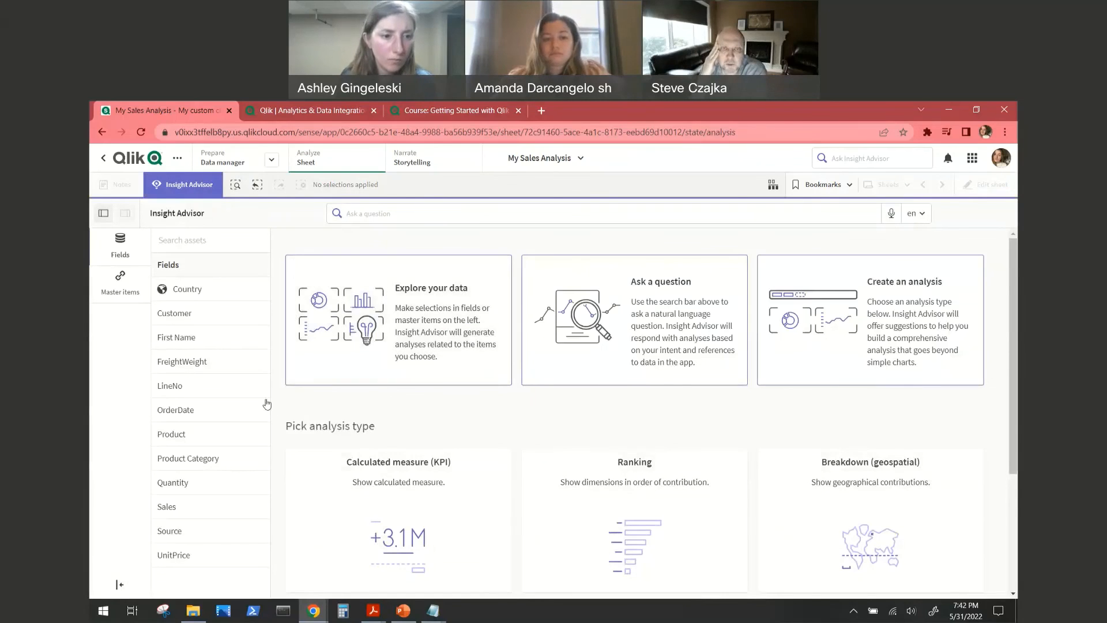
scroll(272, 398, down, 1)
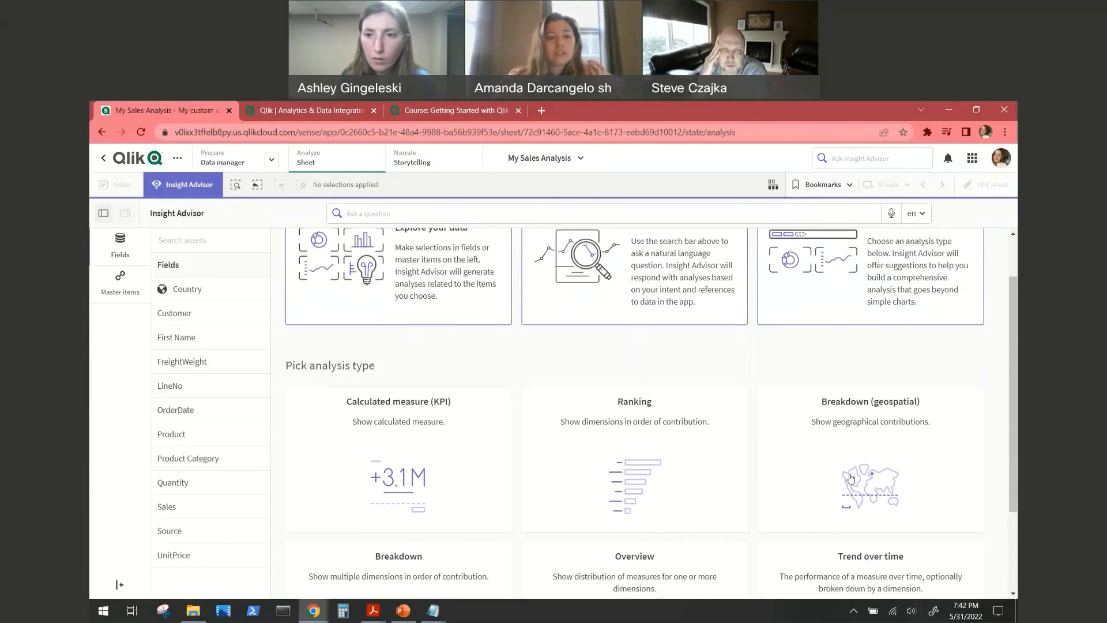
click(837, 433)
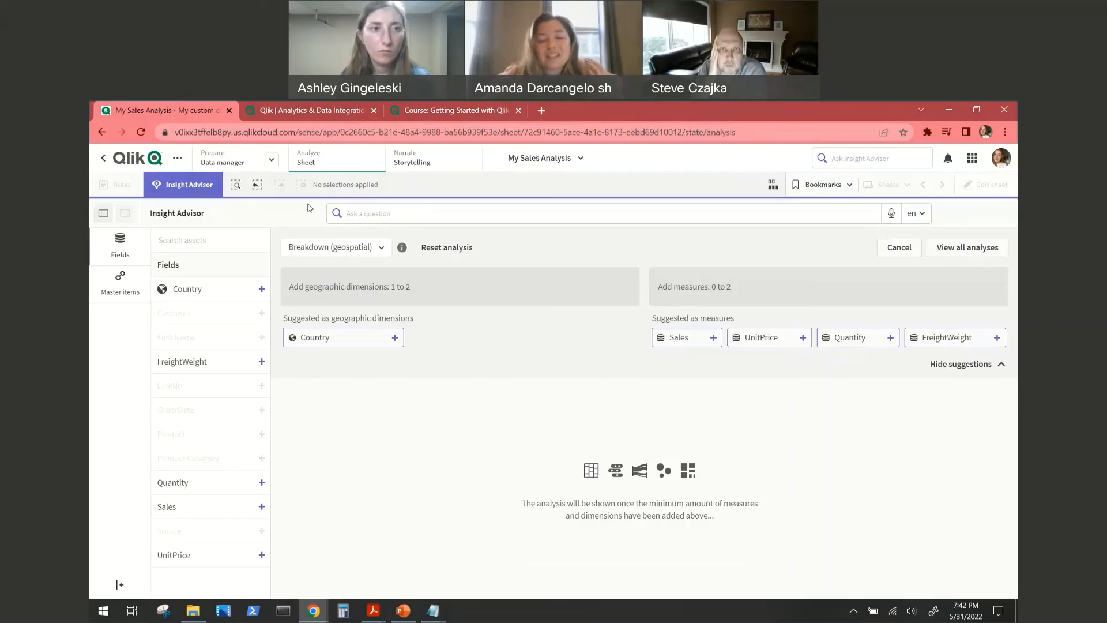
click(192, 186)
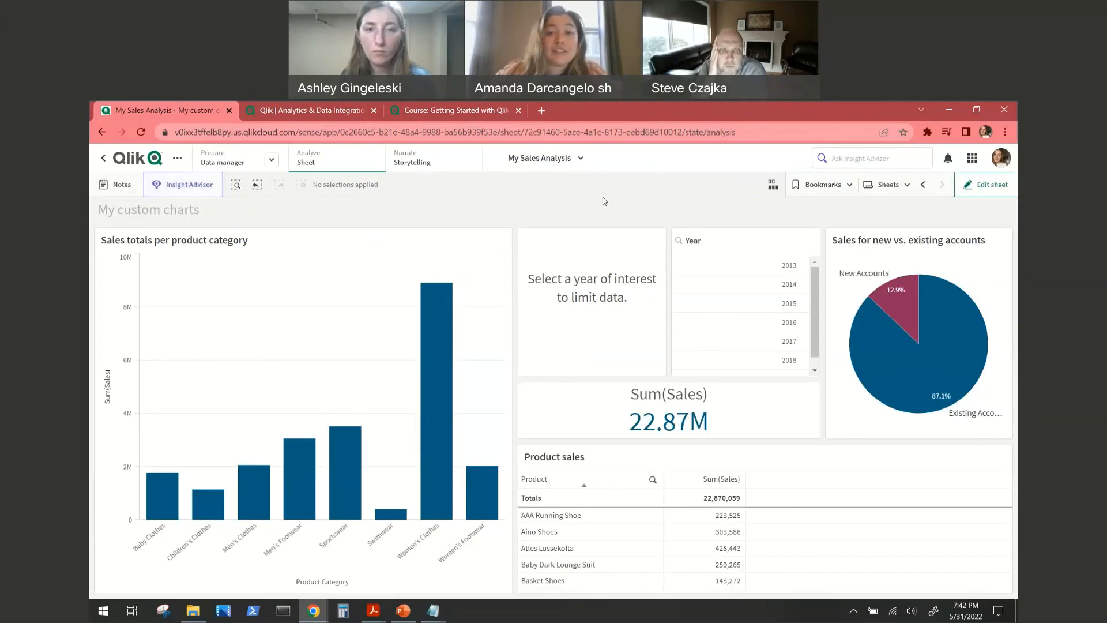